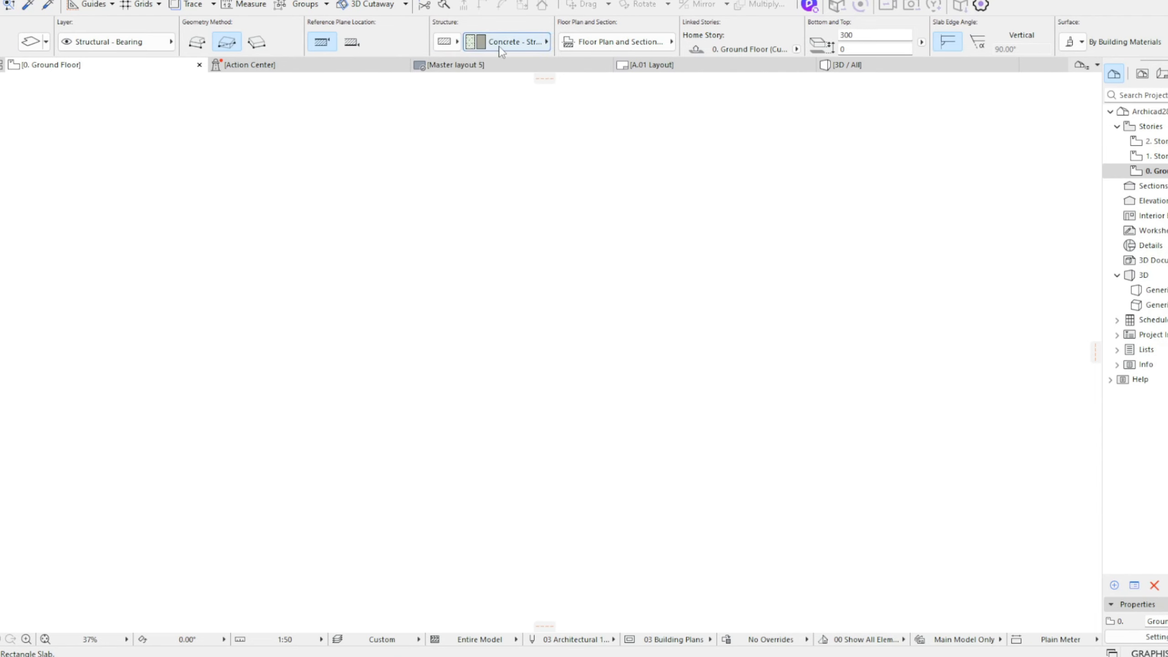
Step: Draw a rectangular concrete slab, 3000 long and 400 wide, on the ground floor plan with the polygon method
left_click(874, 35)
left_click(509, 340)
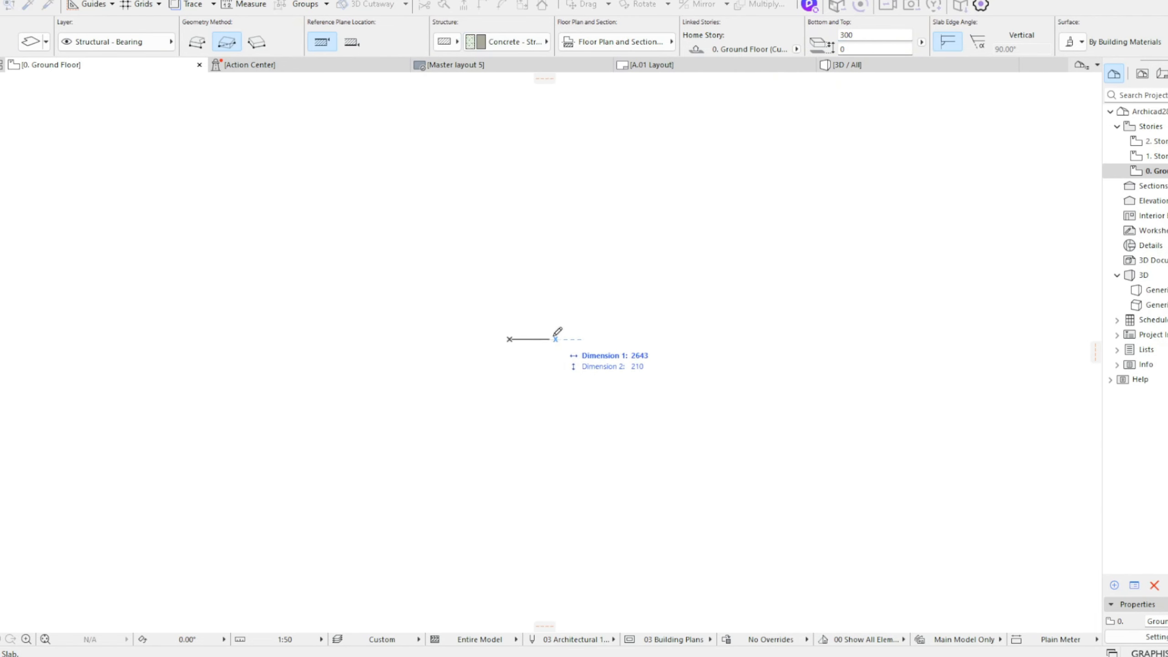
left_click(198, 47)
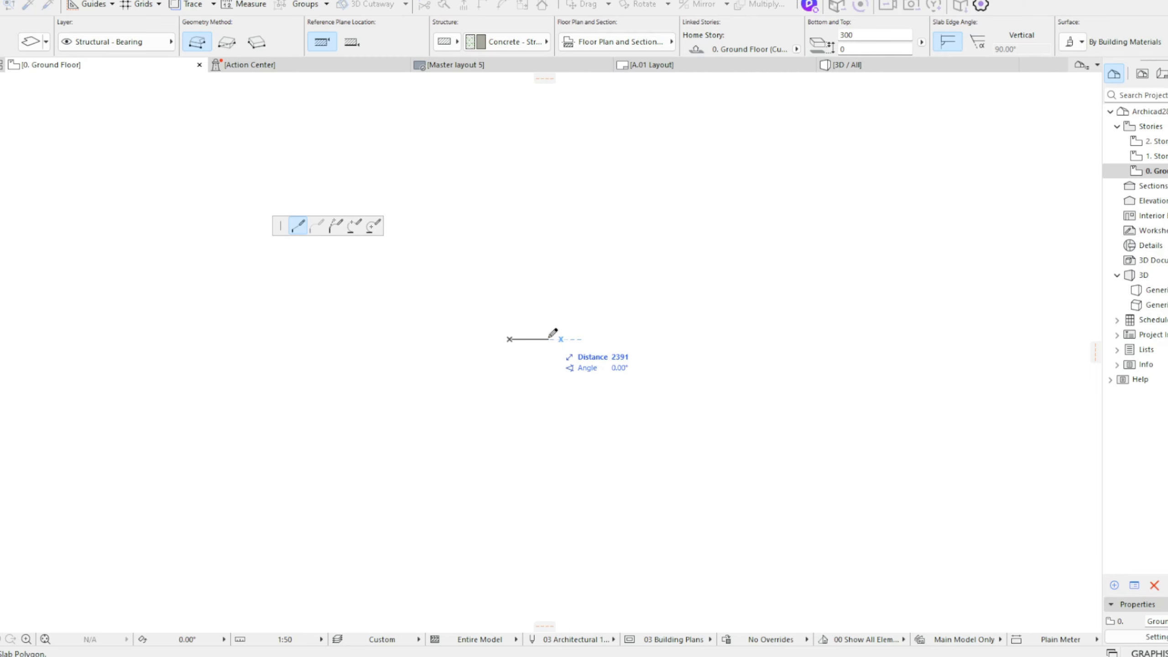
type("3000")
key("Return")
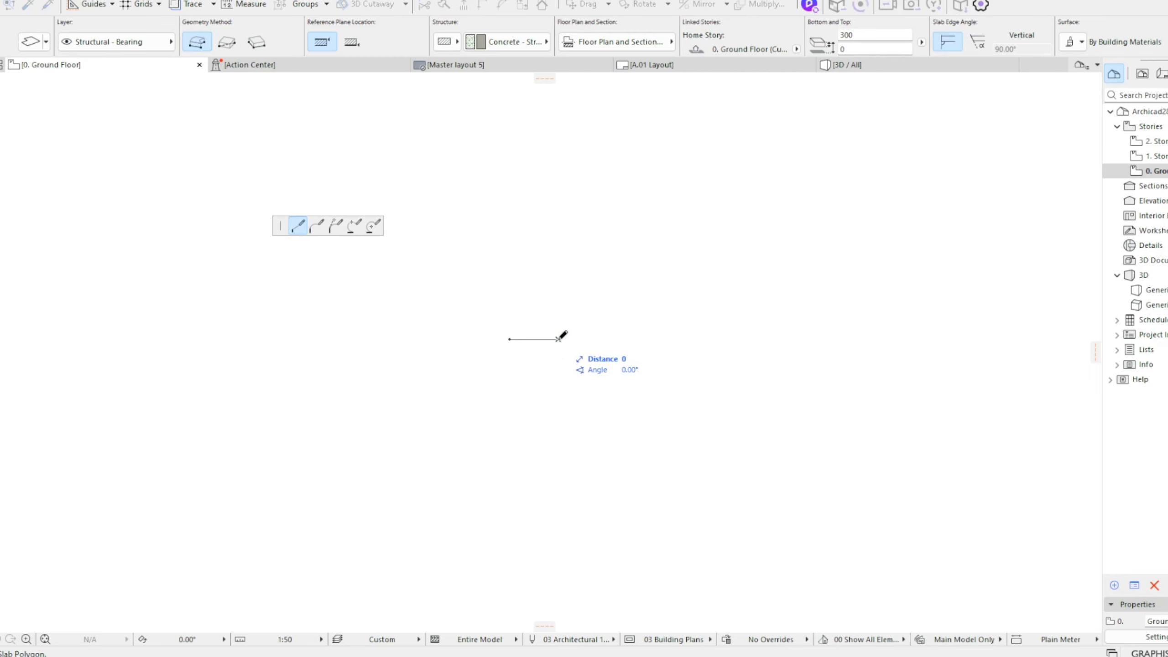
type("400")
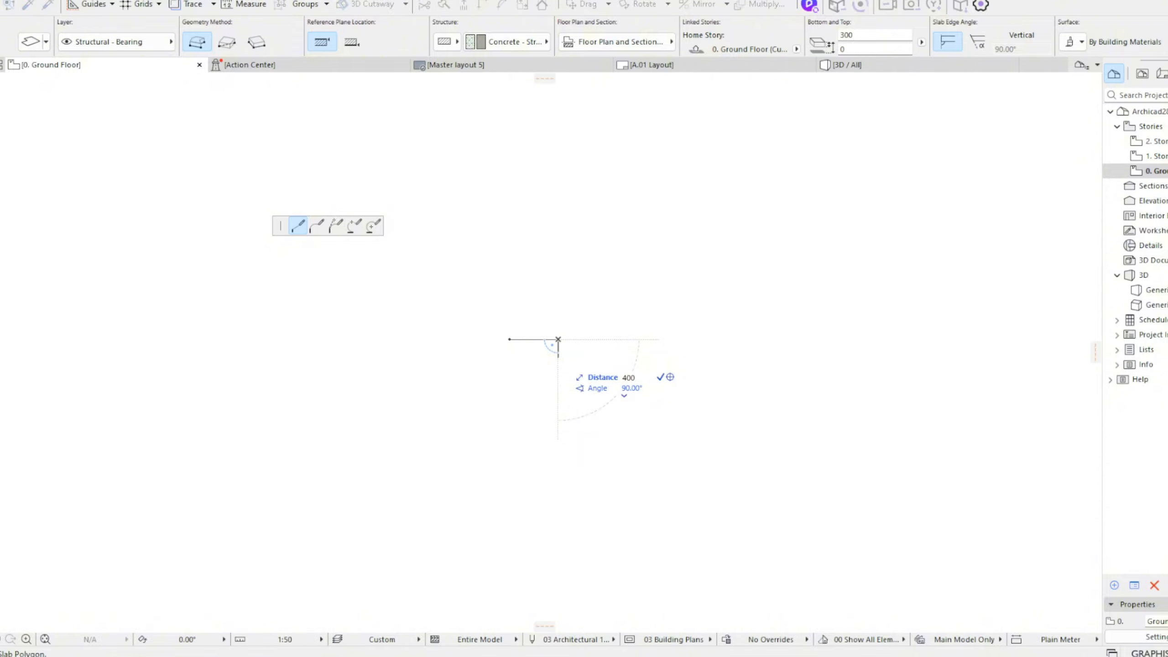
key("Return")
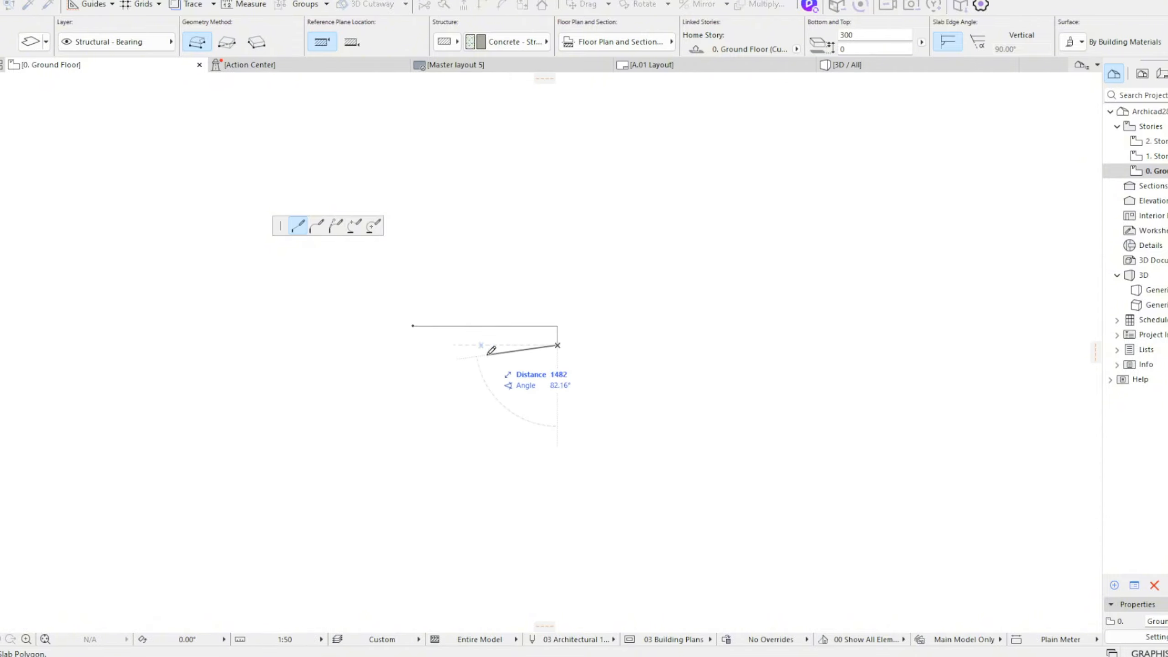
left_click(412, 326, "shift")
left_click(413, 326)
key("Escape")
Step: Draw a straight spline along the slab's length, joining the midpoints of its two short sides
scroll(493, 348, "up", 3)
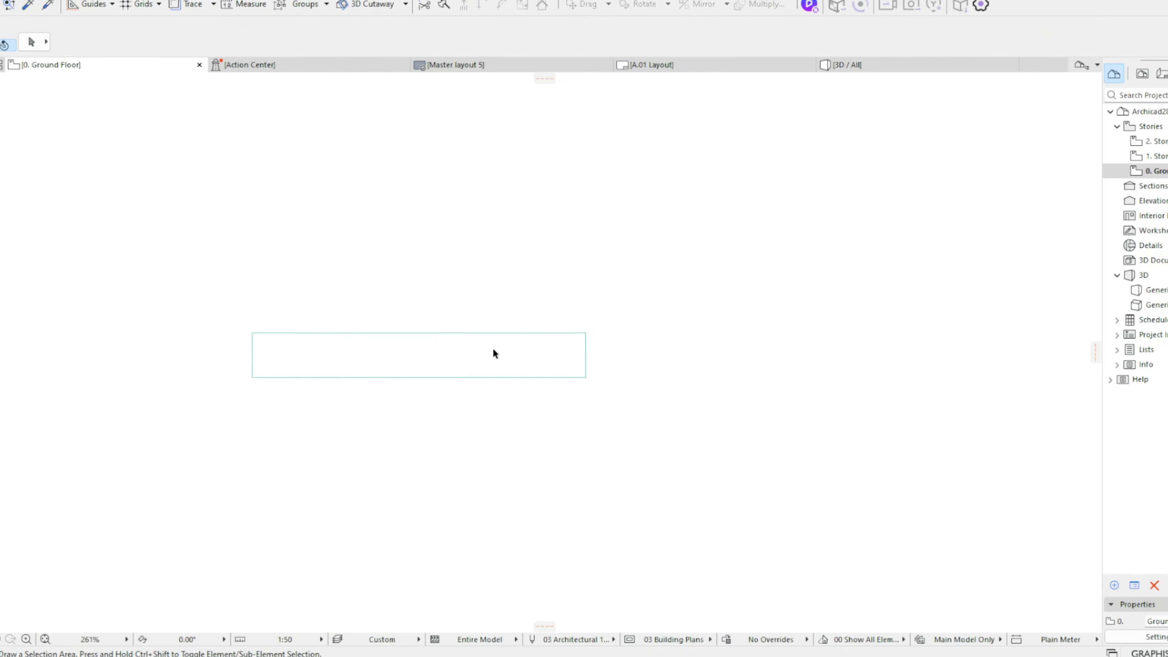
scroll(523, 373, "up", 1)
middle_click_drag(465, 371, 547, 366)
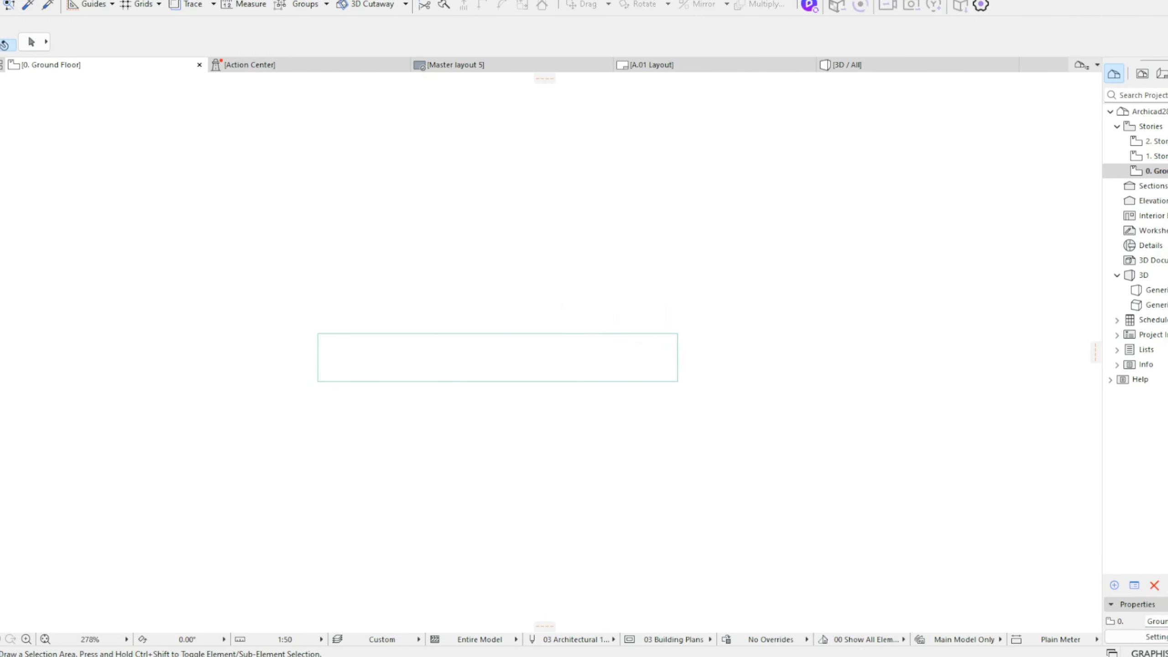
left_click(1, 415)
left_click(318, 357)
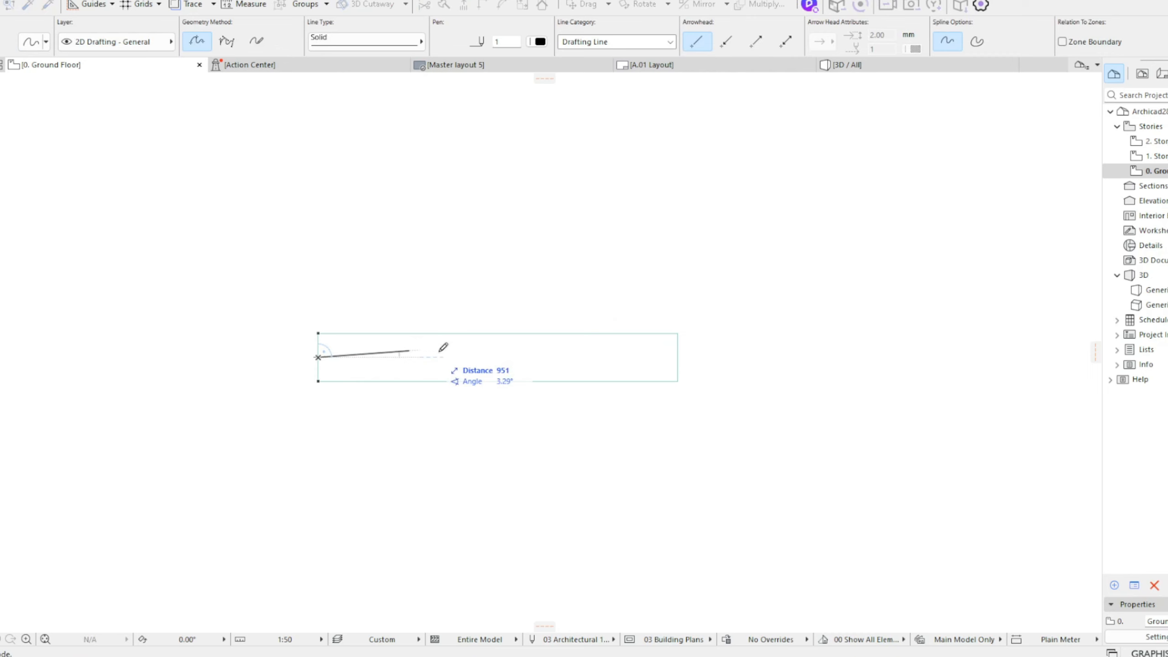
double_click(675, 357)
key("Escape")
Step: Insert three extra nodes in the spline, at its midpoint and at both quarter points
left_click(529, 359)
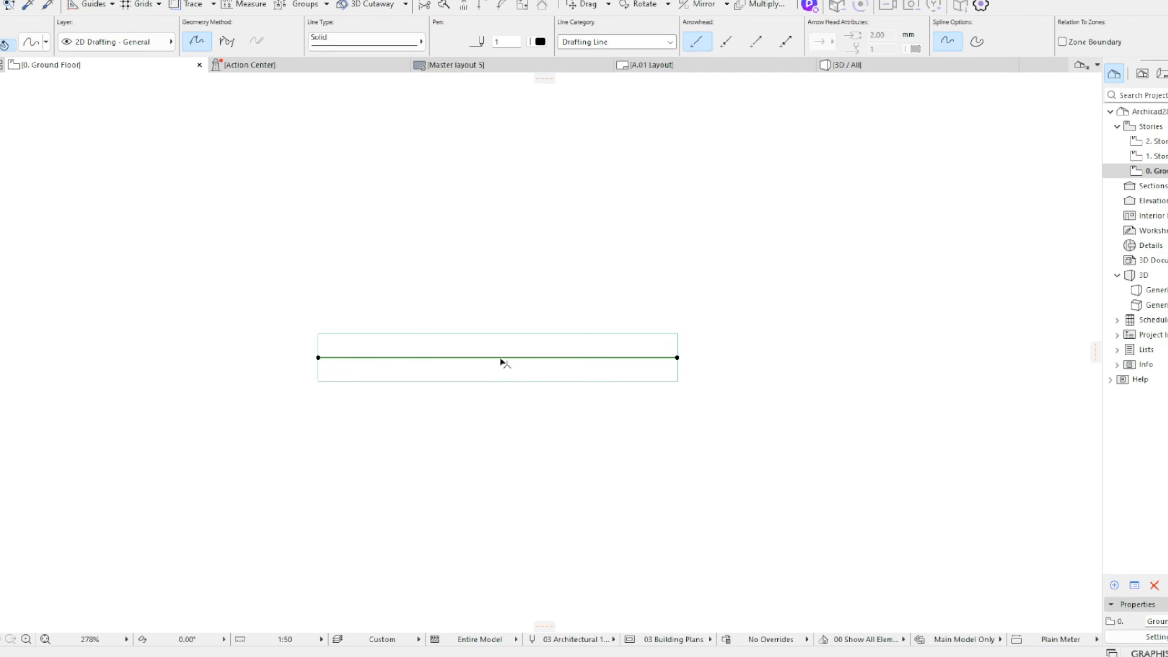
left_click(497, 356)
key("Escape")
left_click(406, 358)
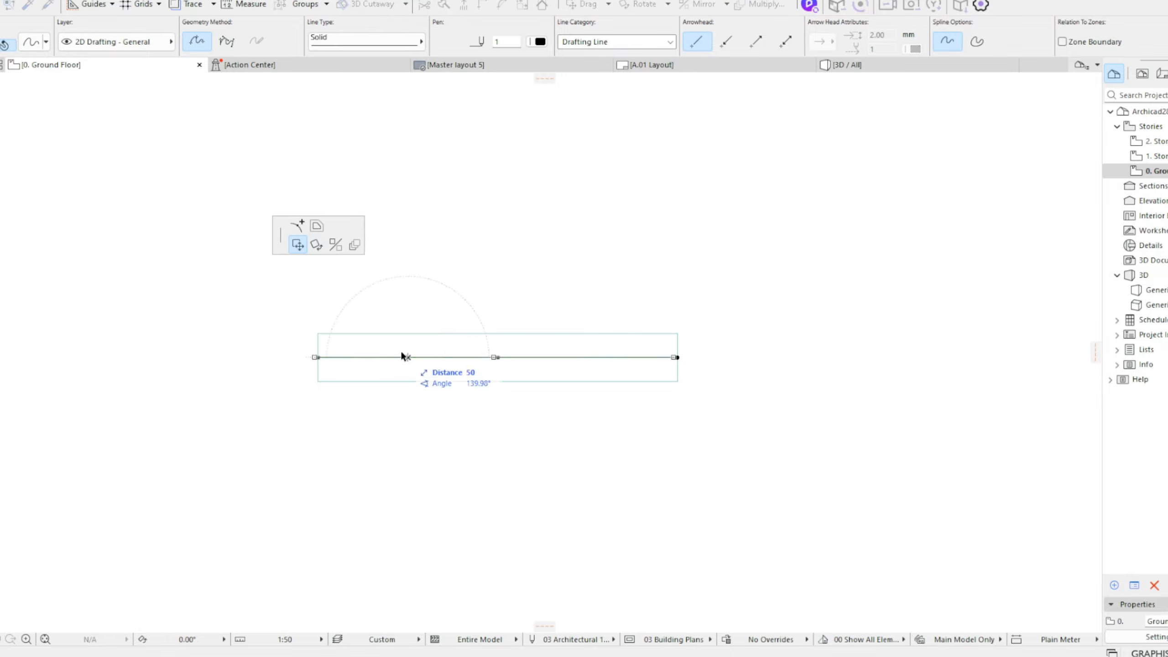
left_click(298, 226)
left_click(589, 356)
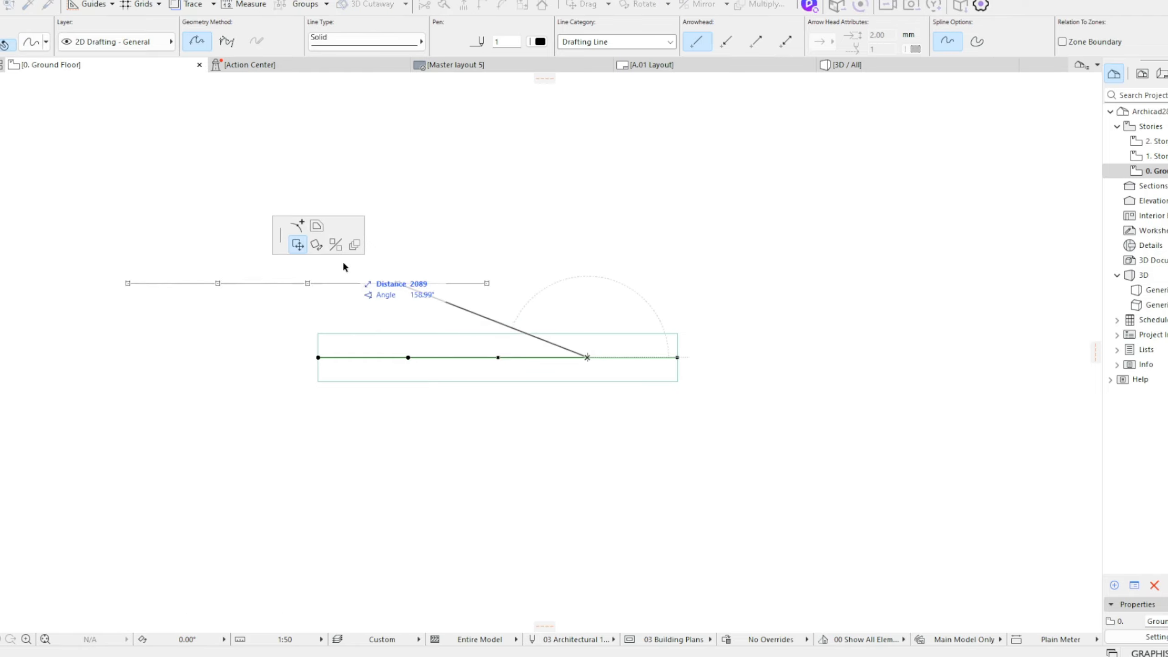
left_click(298, 226)
Step: Curve the spline by moving its middle node down to the slab's lower edge and raising both end nodes equally
left_click(499, 358)
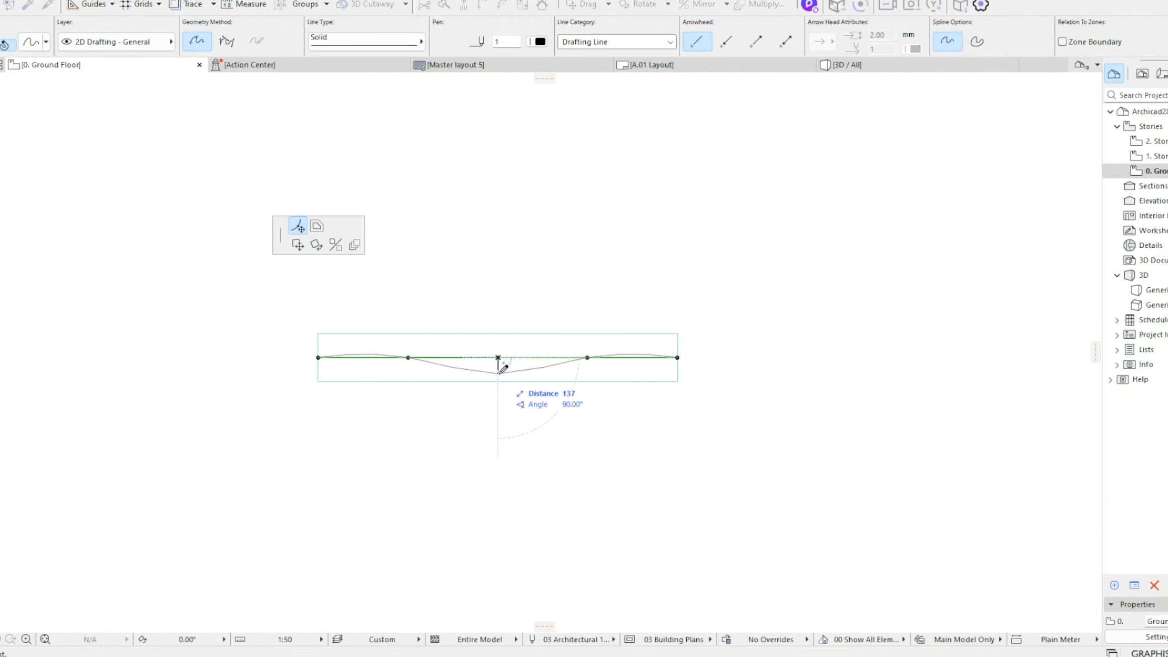
left_click(680, 373)
left_click(677, 371)
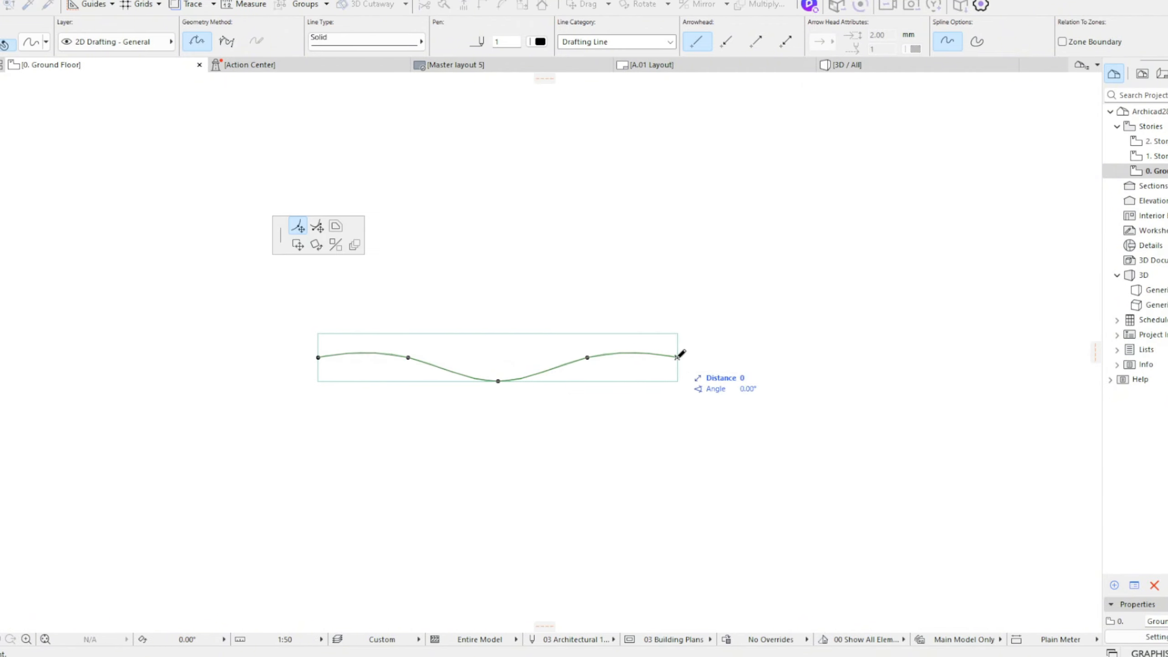
left_click(678, 343)
left_click(319, 358)
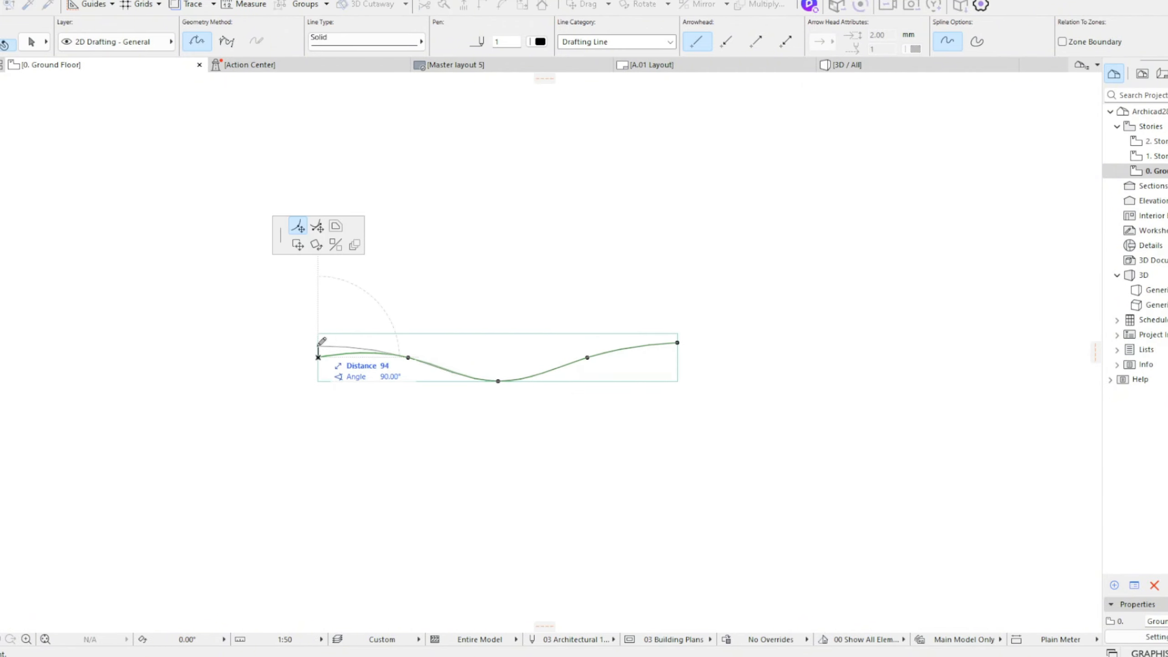
left_click(318, 343)
key("Escape")
Step: Subtract the two areas beneath the curved spline from the slab, tracing each with the Magic Wand
left_click(606, 370)
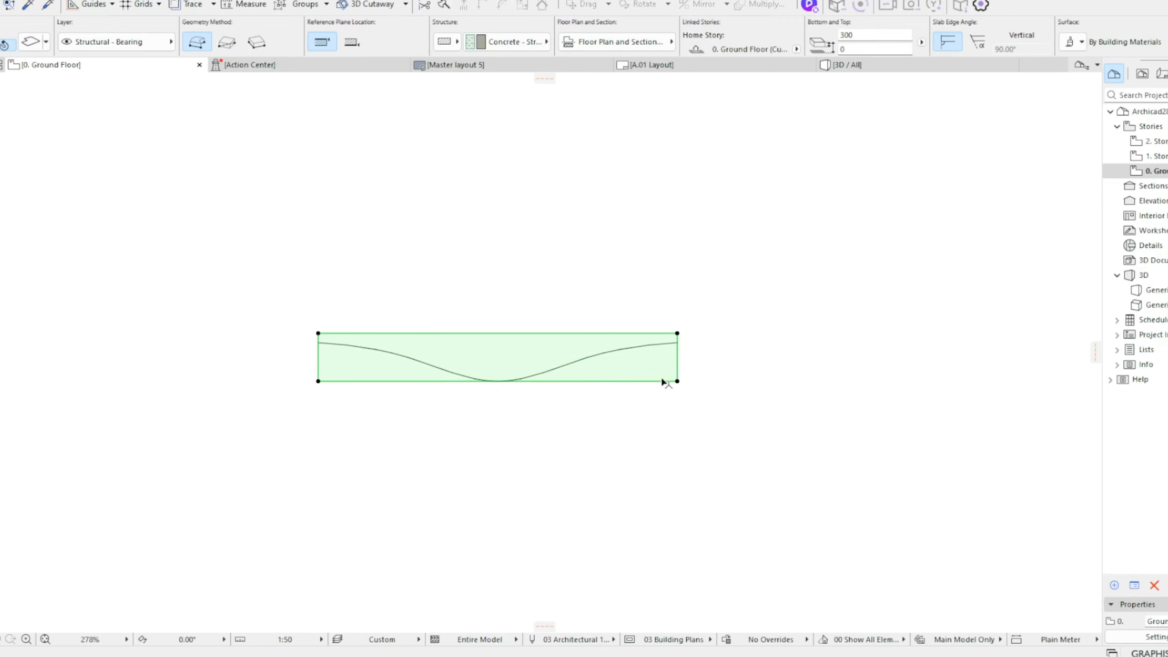
left_click(677, 380)
left_click(375, 227)
key("space")
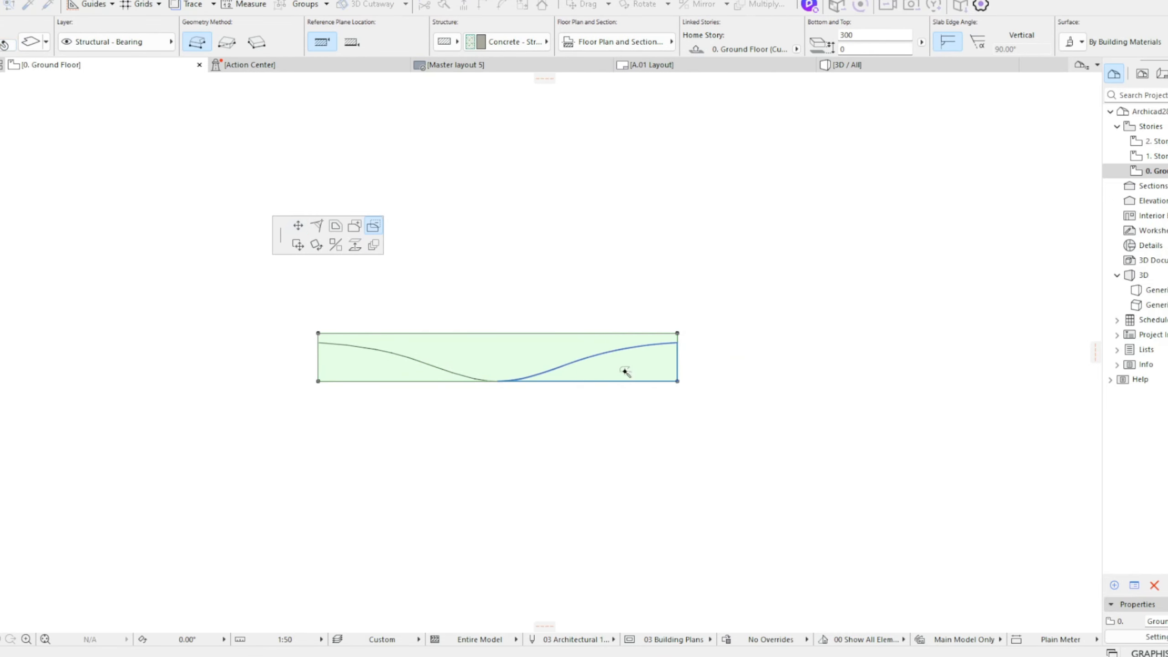
left_click(624, 370)
left_click(318, 381)
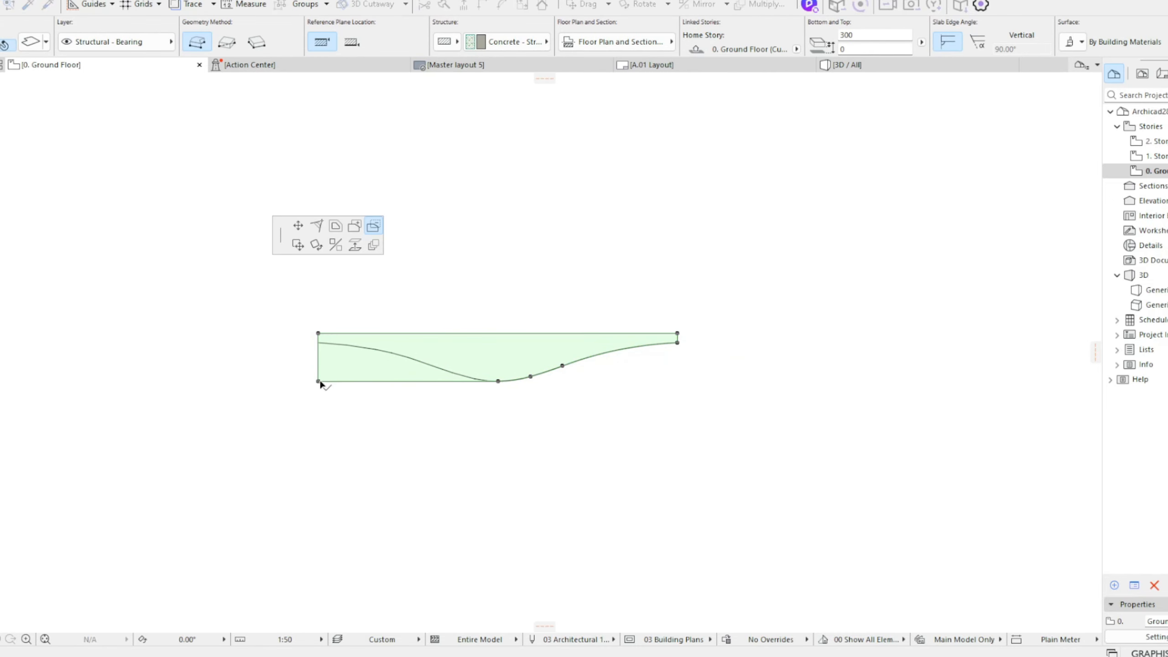
key("space")
left_click(365, 365)
key("Escape")
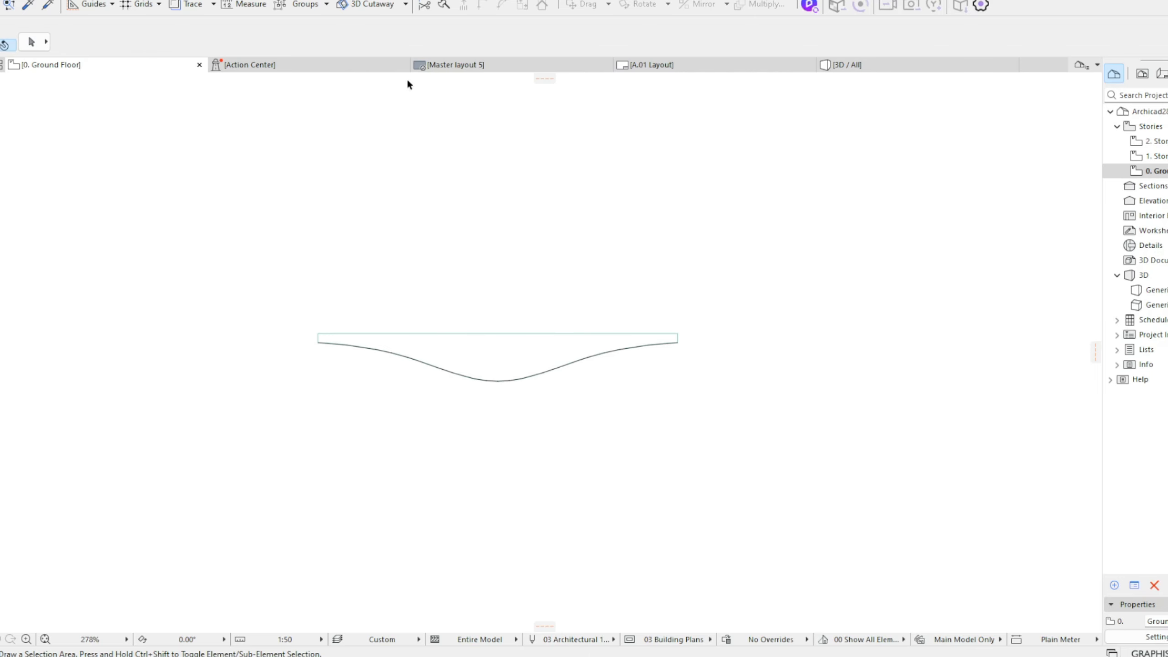
Step: Close the Action Center, Master layout 5 and A.01 Layout views
left_click(402, 65)
left_click(401, 65)
left_click(402, 65)
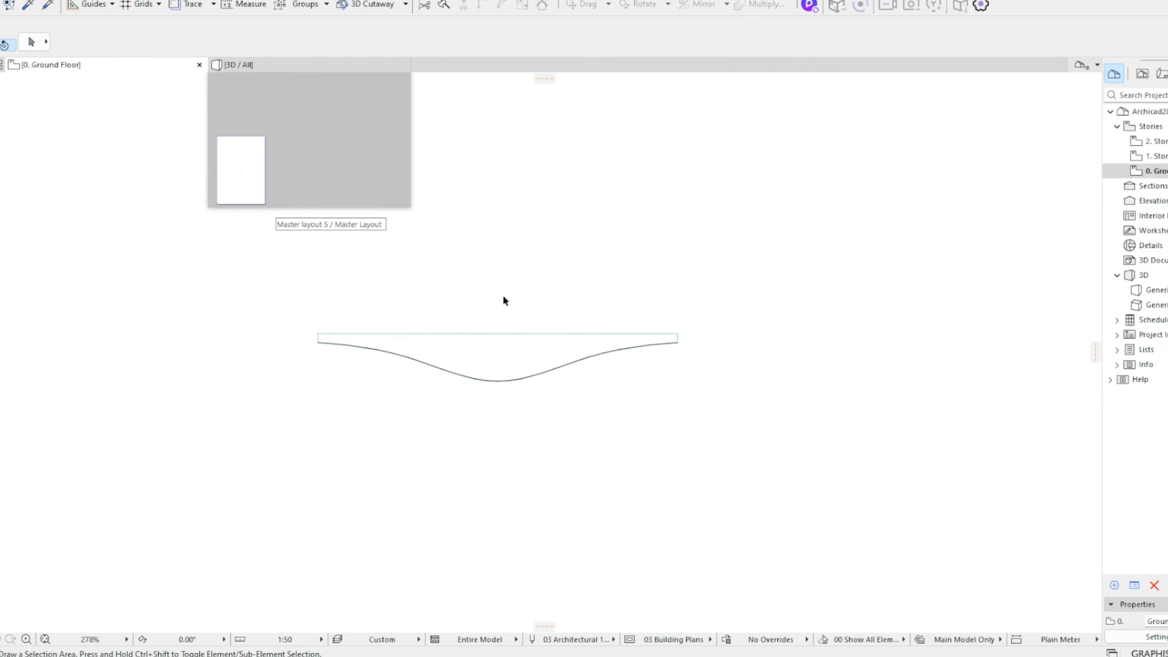
Step: Convert the curved slab to a morph
left_click(526, 345)
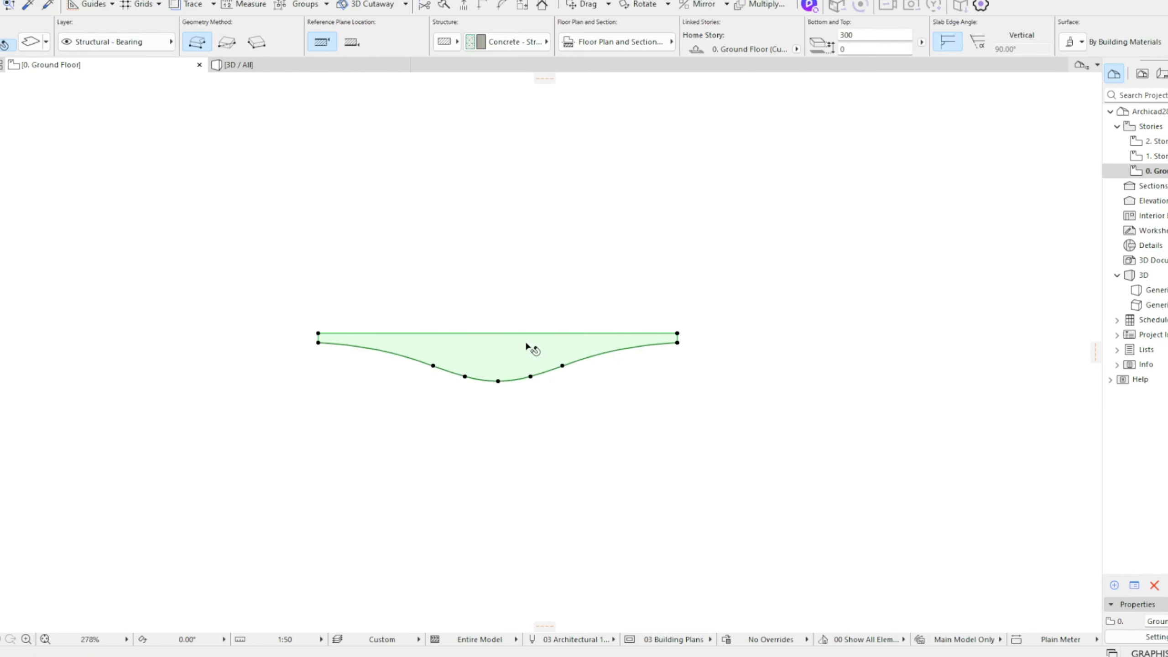
right_click(526, 344)
left_click(575, 183)
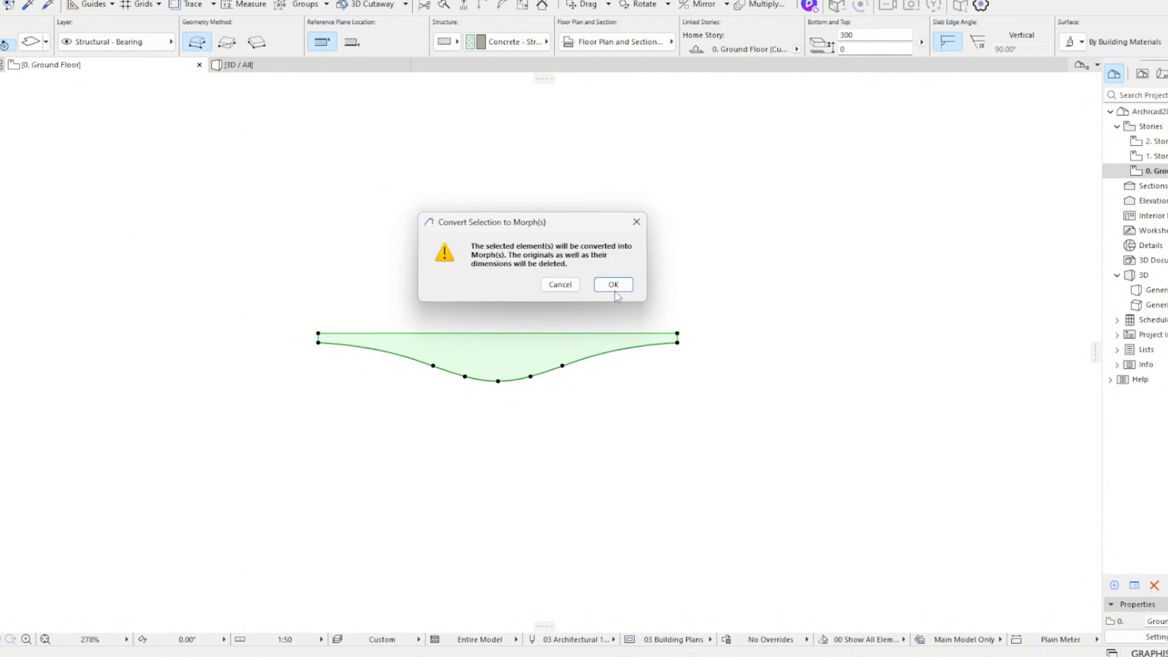
left_click(614, 284)
Step: Rotate the morph in the 3D view about its side face so that it stands upright
left_click(318, 66)
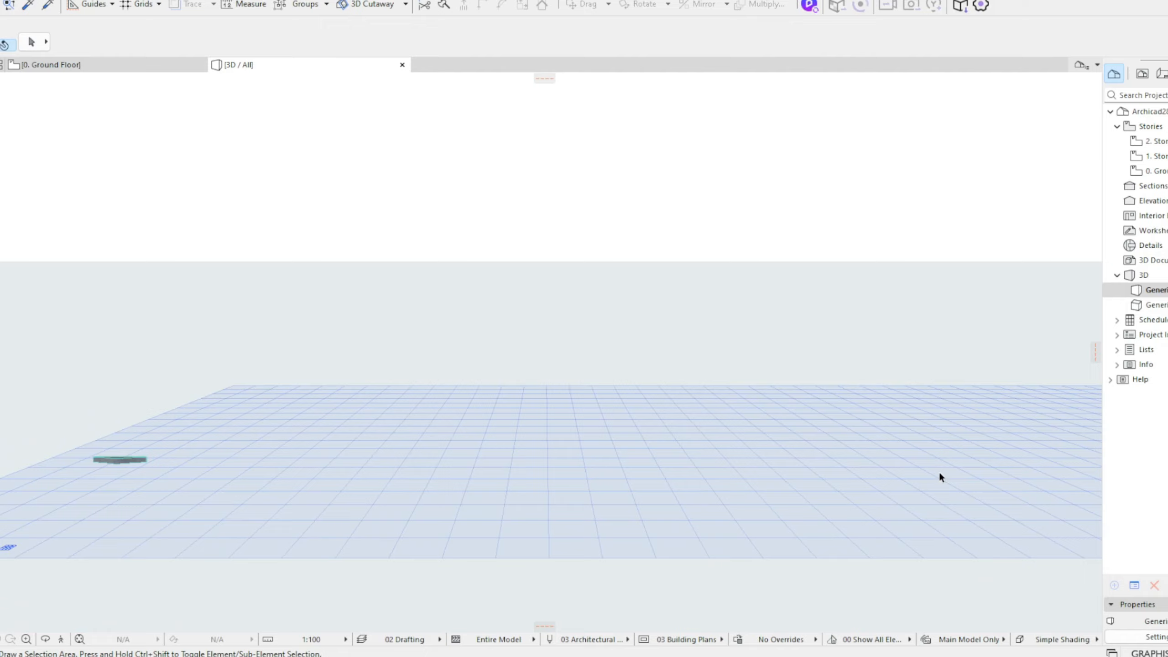
scroll(114, 474, "up", 8)
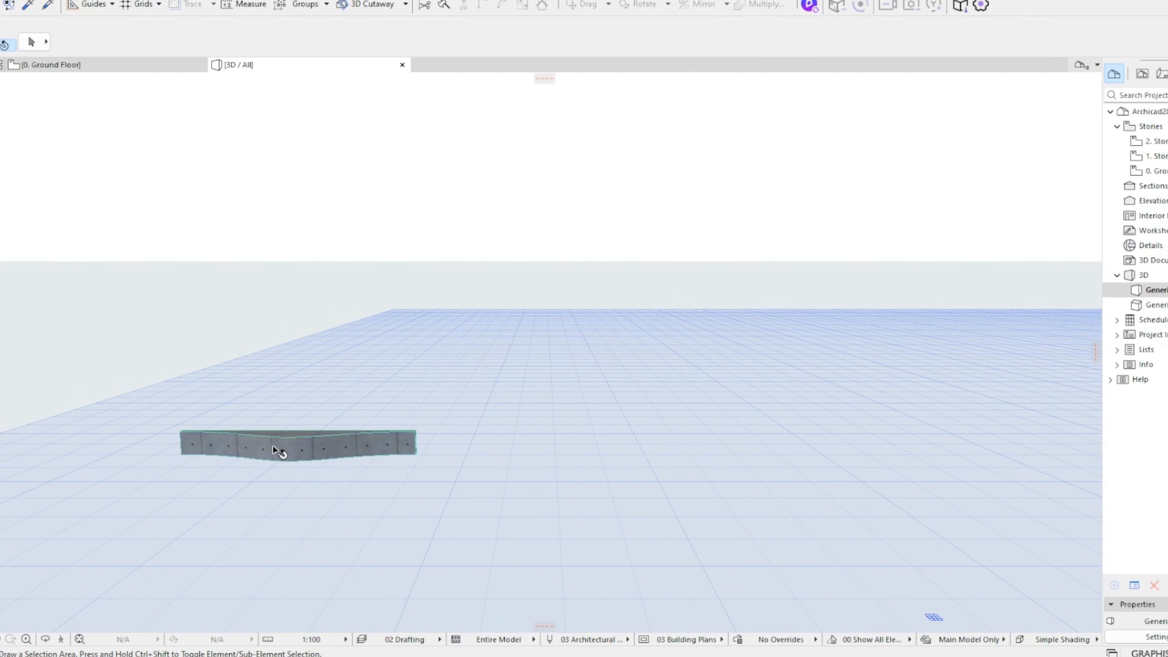
left_click(279, 449)
middle_click_drag(282, 449, 682, 451, "shift")
key("ctrl+e")
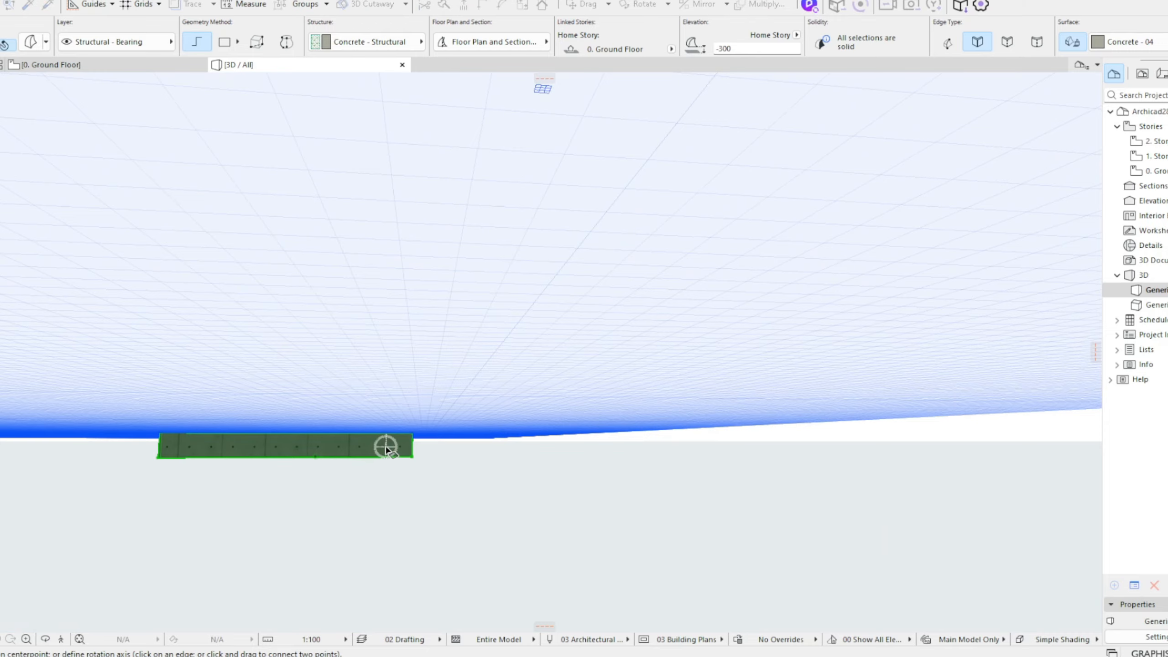
left_click(386, 446)
left_click(405, 446)
left_click(407, 373)
key("Escape")
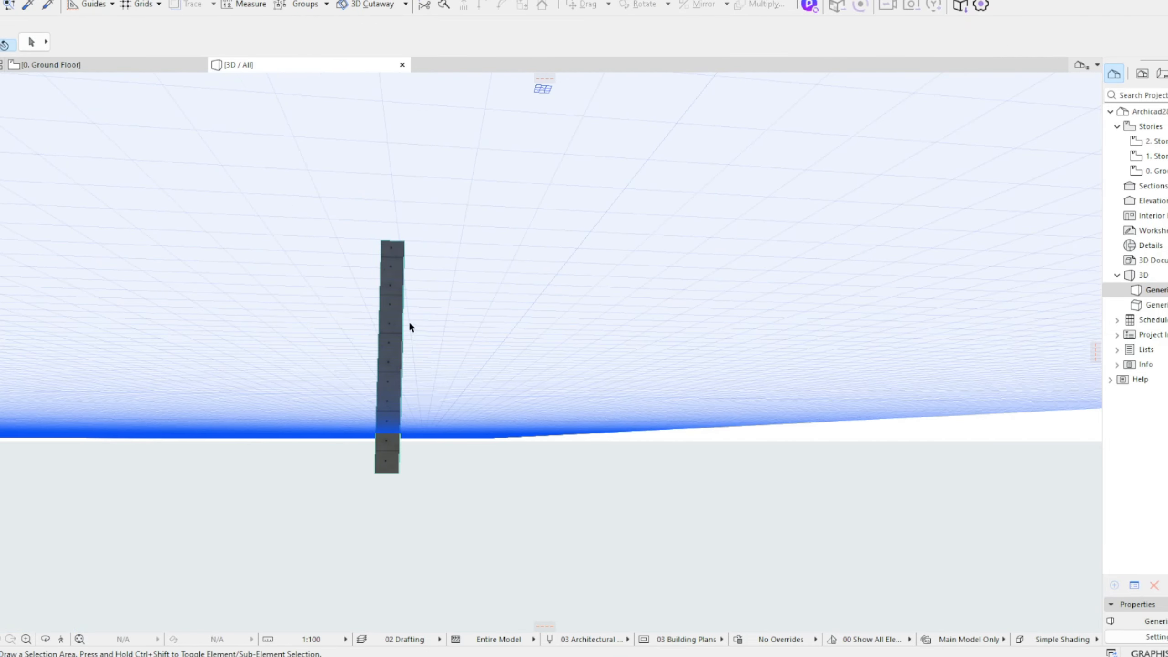
mouse_move(409, 321)
middle_mouse_down("shift")
mouse_move(315, 357)
mouse_move(355, 308)
mouse_move(421, 161)
mouse_move(441, 418)
mouse_move(336, 350)
mouse_move(151, 358)
mouse_move(544, 352)
mouse_move(495, 378)
mouse_move(432, 375)
middle_mouse_up("shift")
left_click(408, 196)
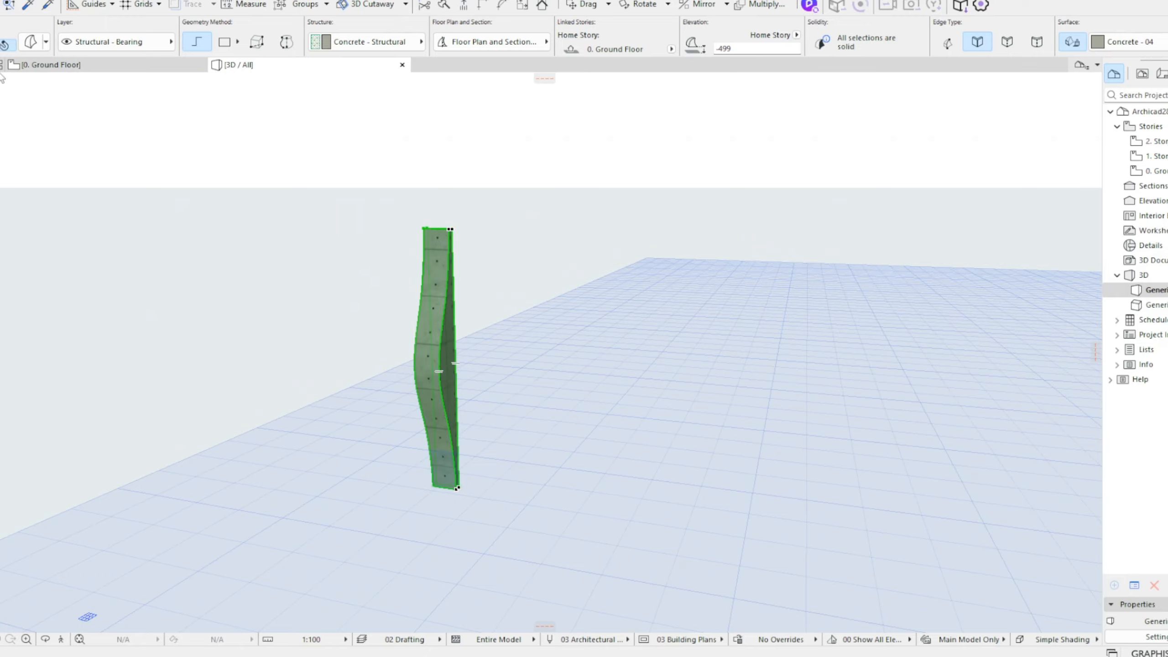
left_click(1, 1)
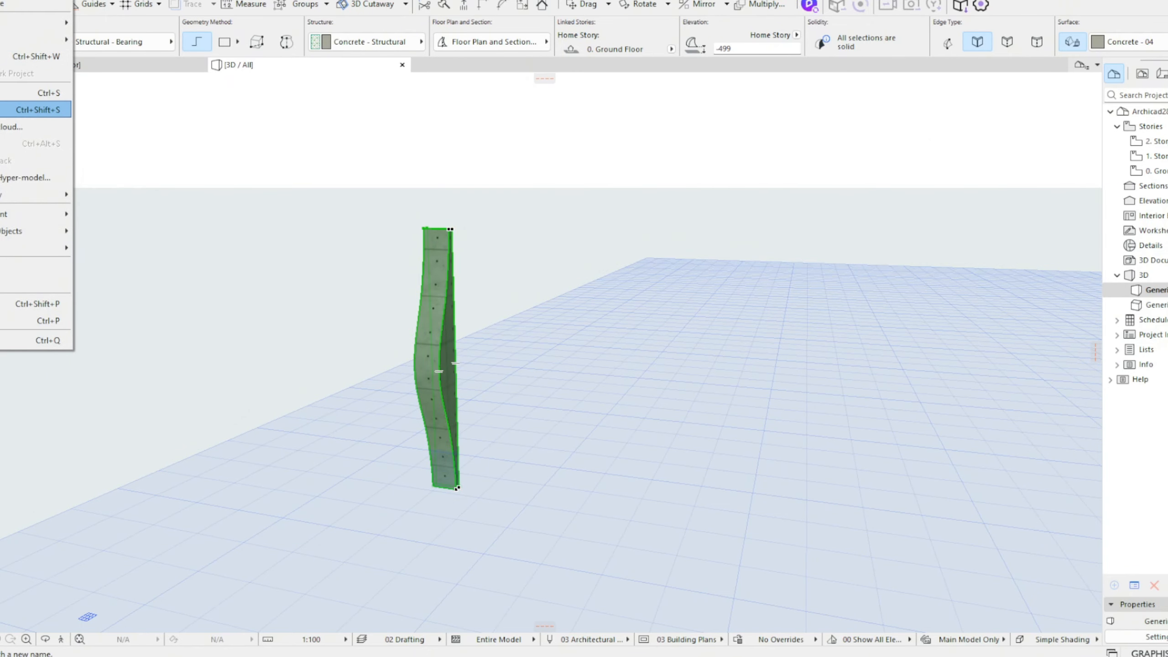
left_click(13, 109)
left_click(2, 130)
left_click(1, 1)
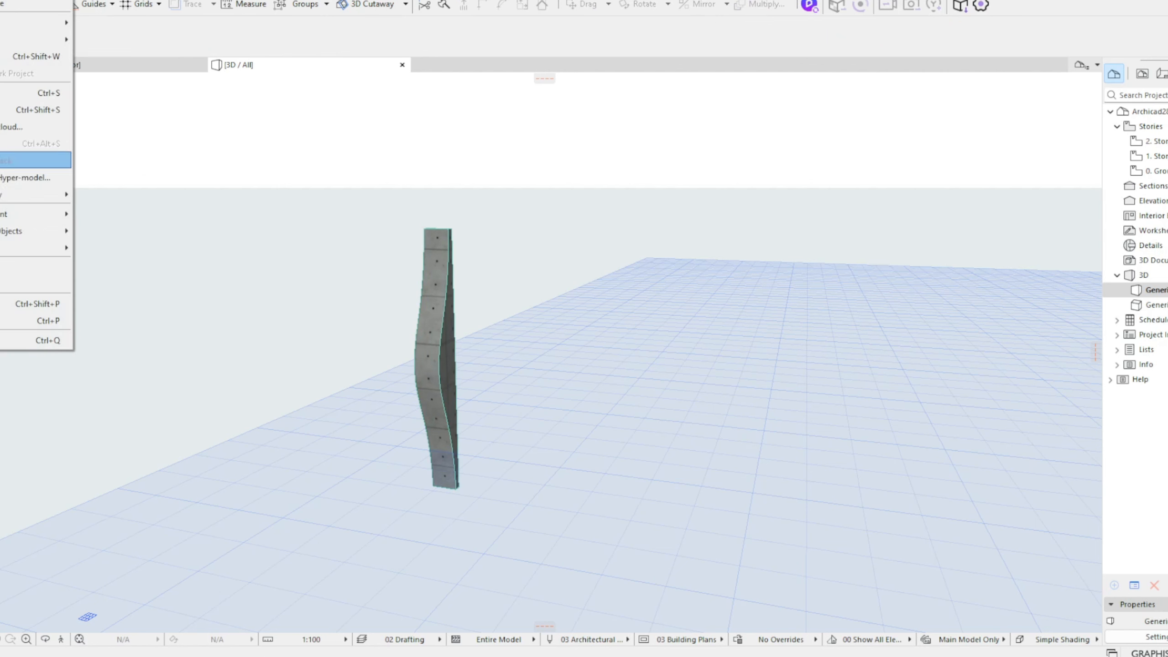
mouse_move(27, 230)
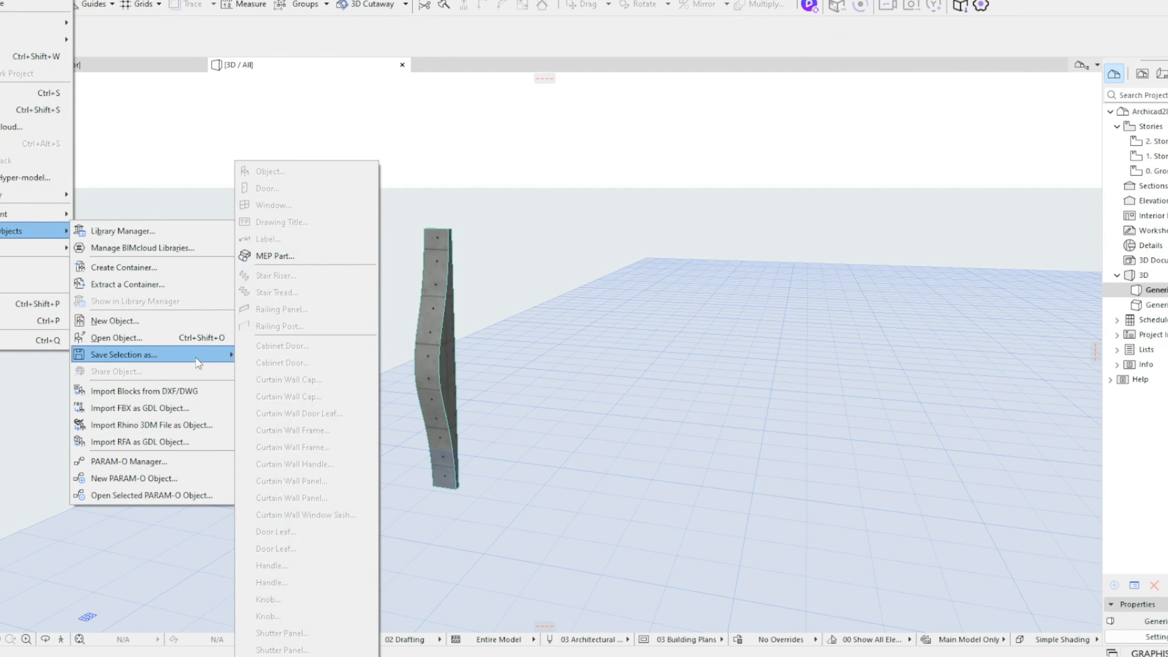
left_click(456, 386)
Step: Save the upright morph as a curtain wall panel, using the current editing plane as the reference plane
left_click(451, 366)
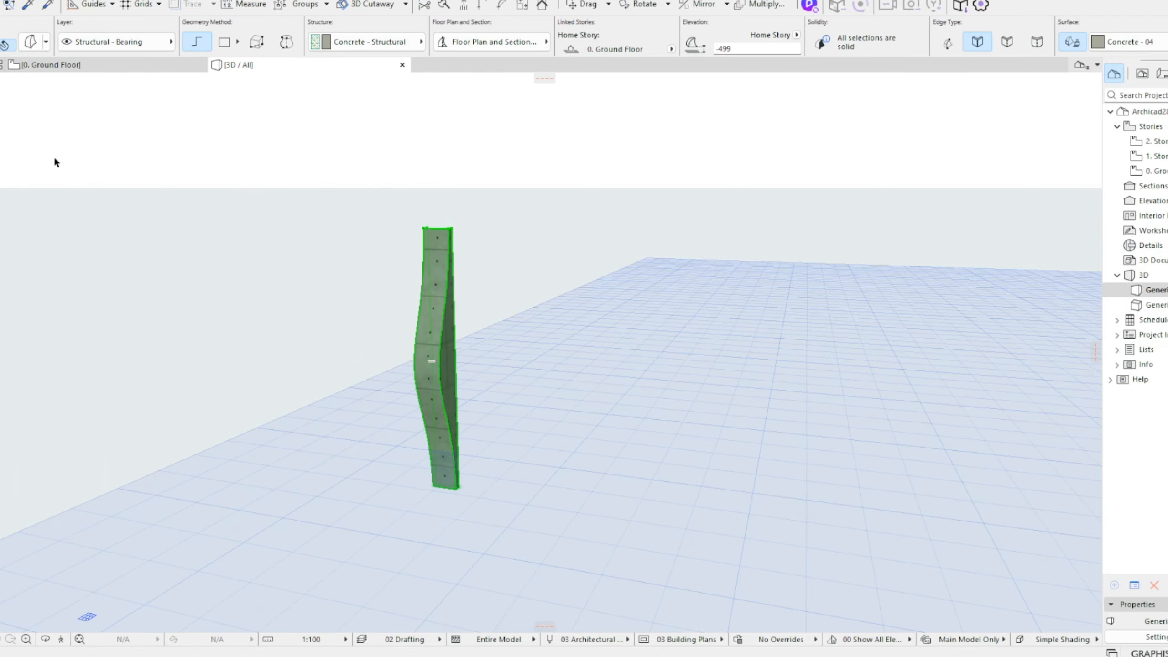
left_click(9, 0)
mouse_move(46, 230)
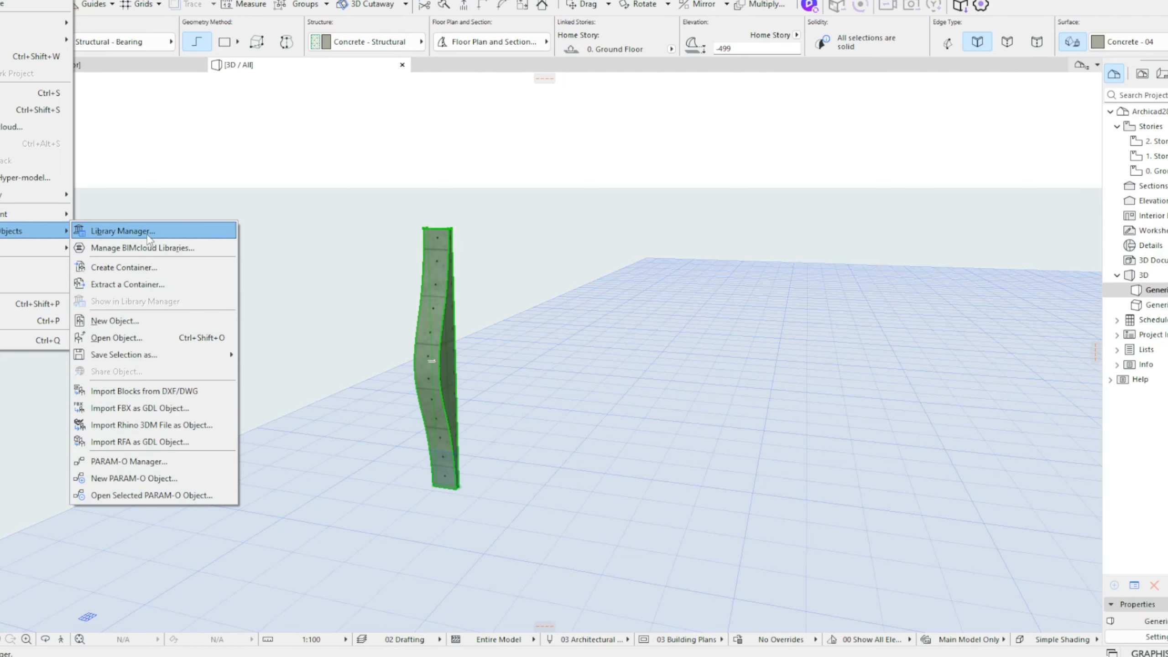
mouse_move(175, 354)
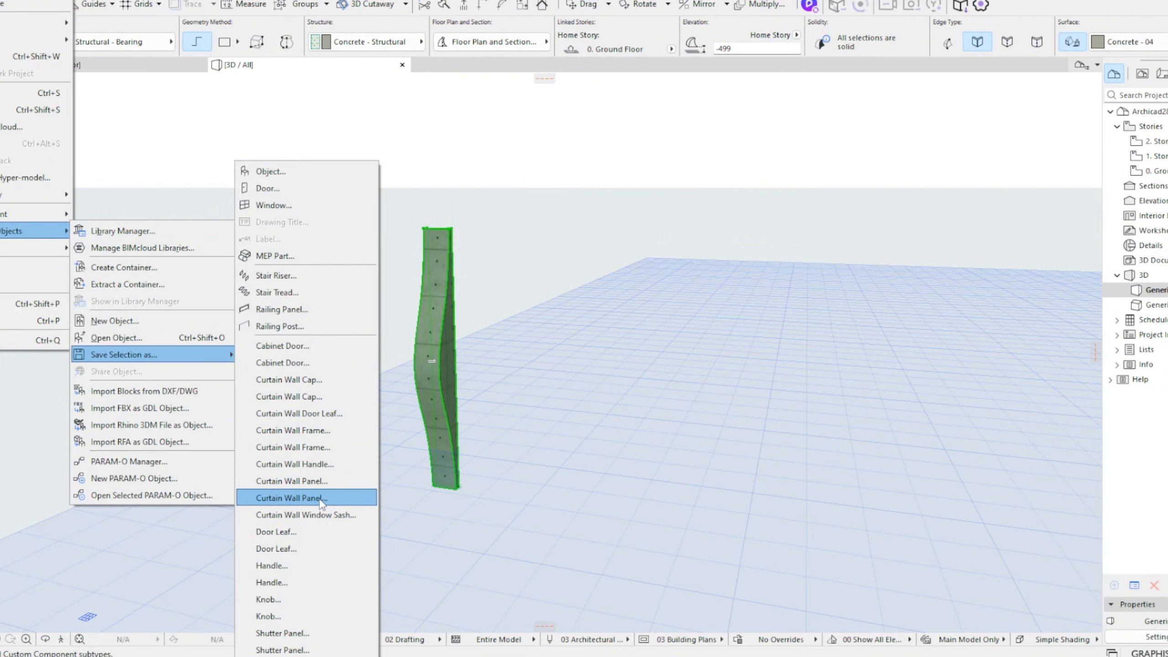
left_click(306, 498)
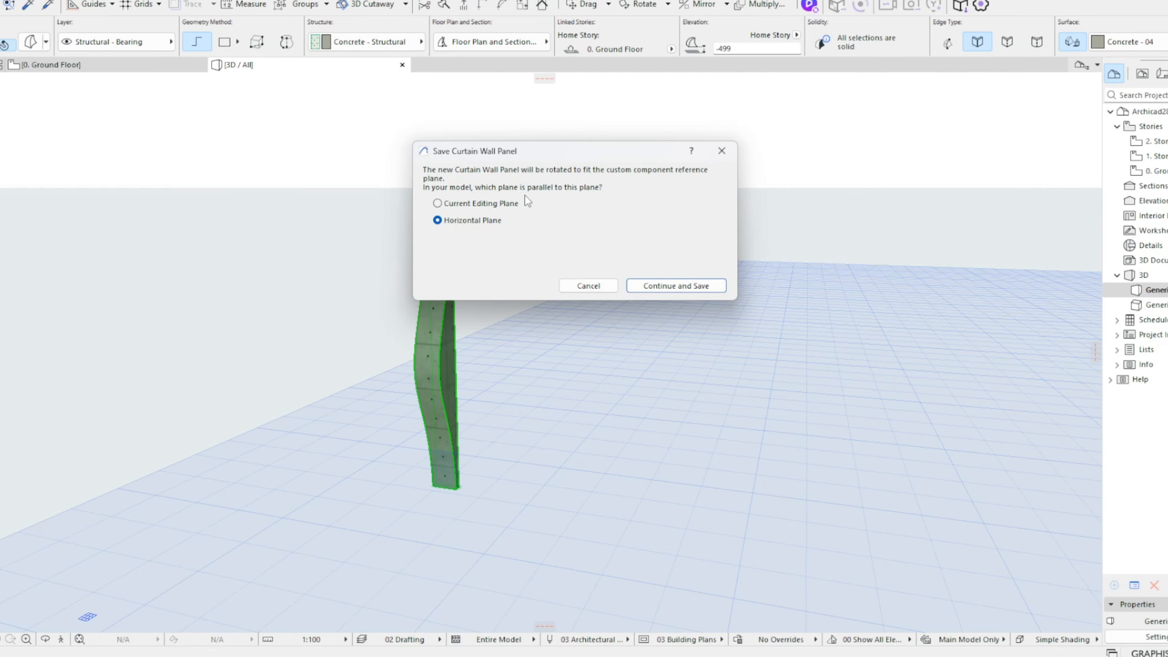
left_click(489, 204)
left_click(671, 286)
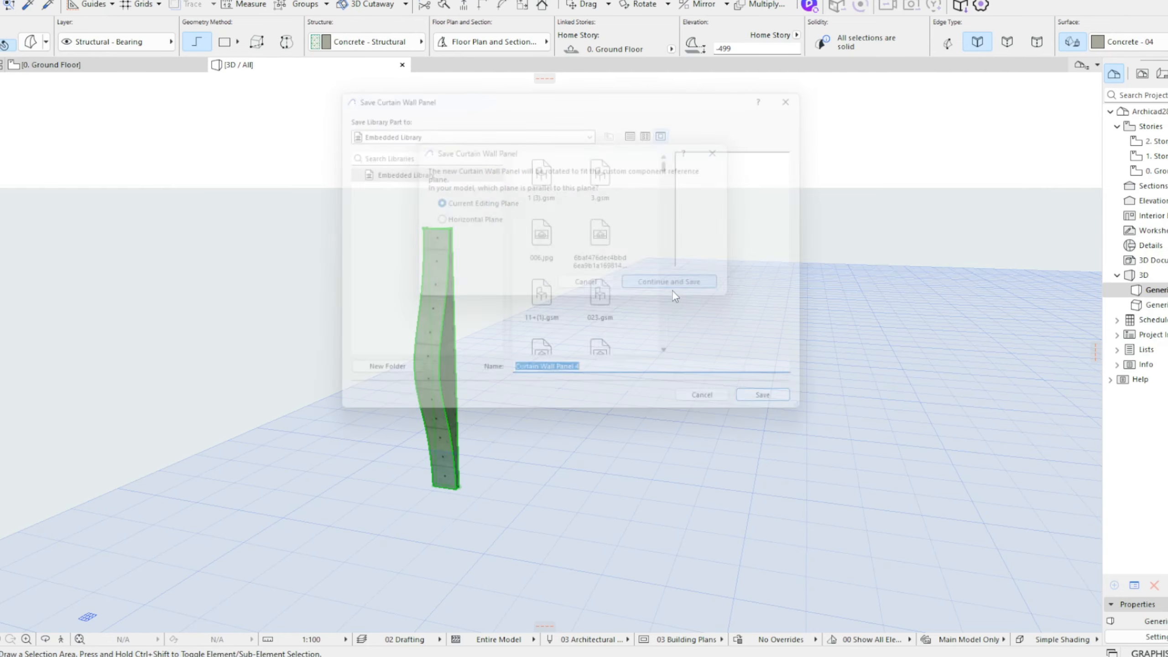
Step: Name the panel Curtain Wall Panel 5, save it to the Embedded Library, and close the Action Center
double_click(580, 380)
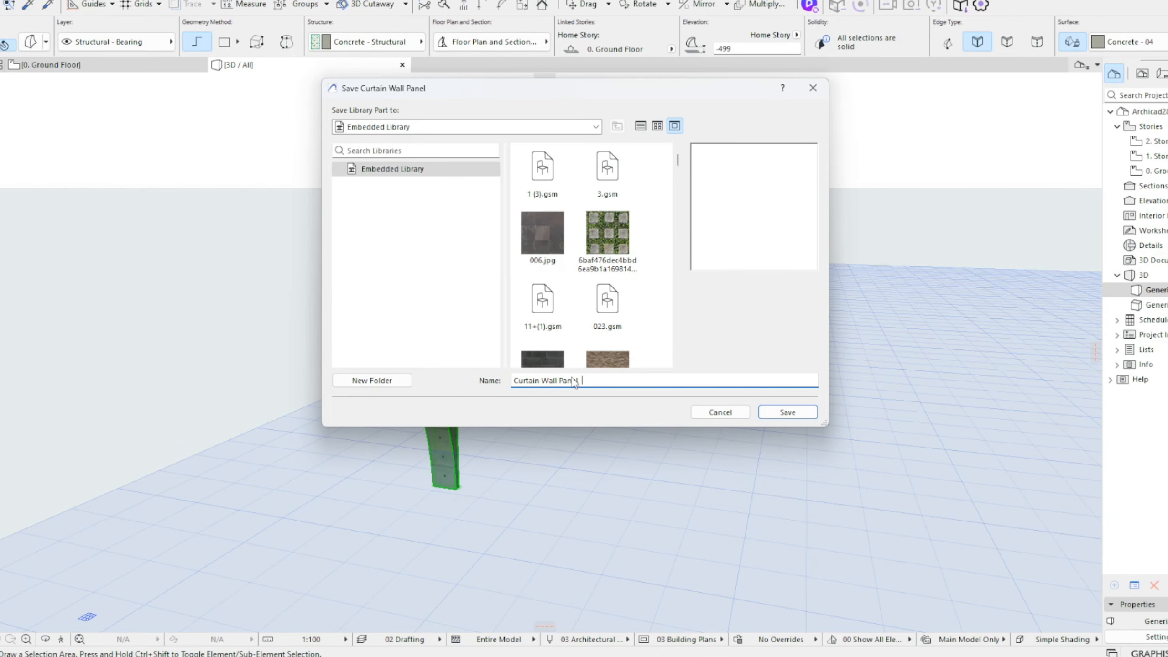
type("5")
left_click(787, 412)
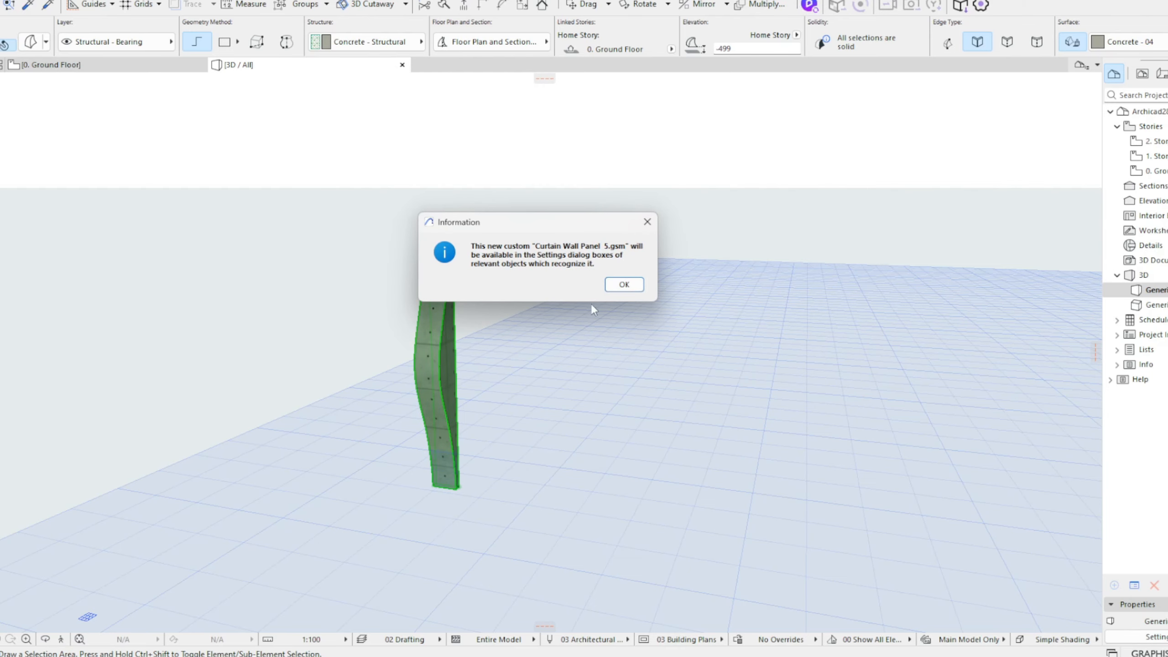
left_click(626, 286)
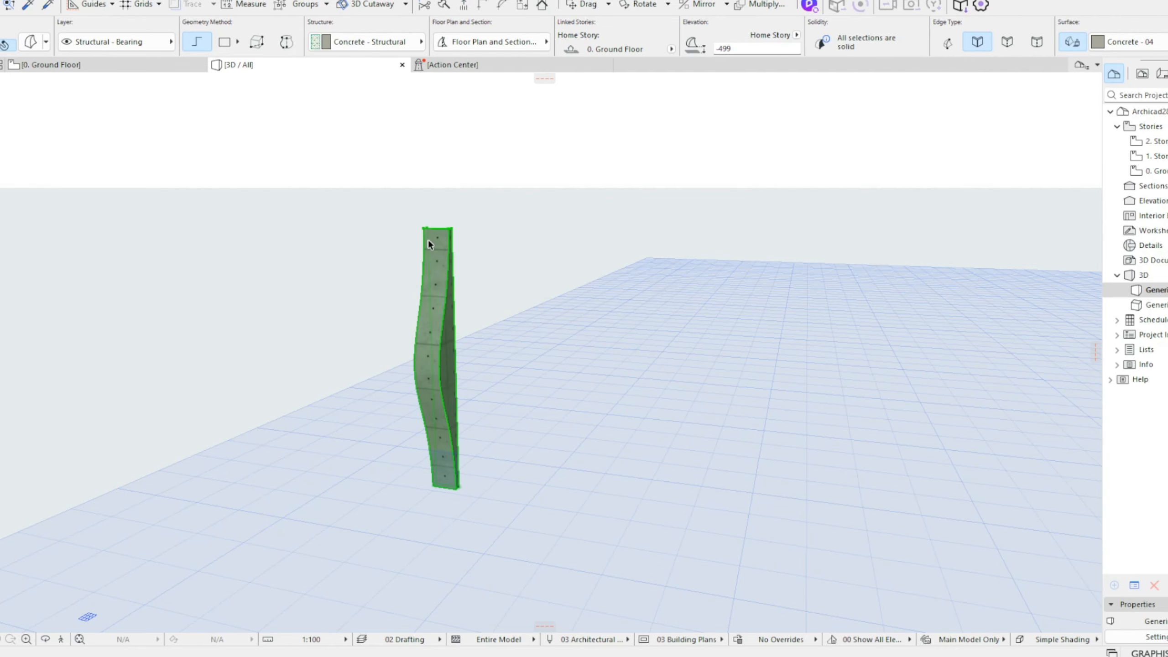
left_click(389, 113)
left_click(607, 65)
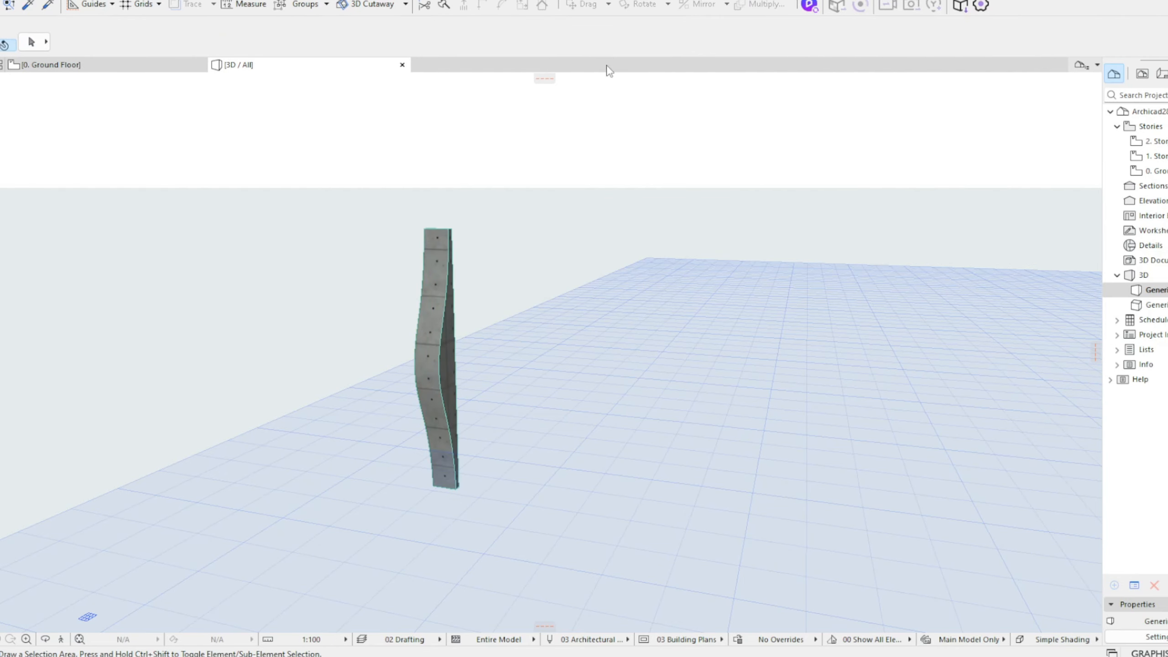
Step: Place an elevation line on the ground floor plan below the curved spline, looking towards it
left_click(161, 68)
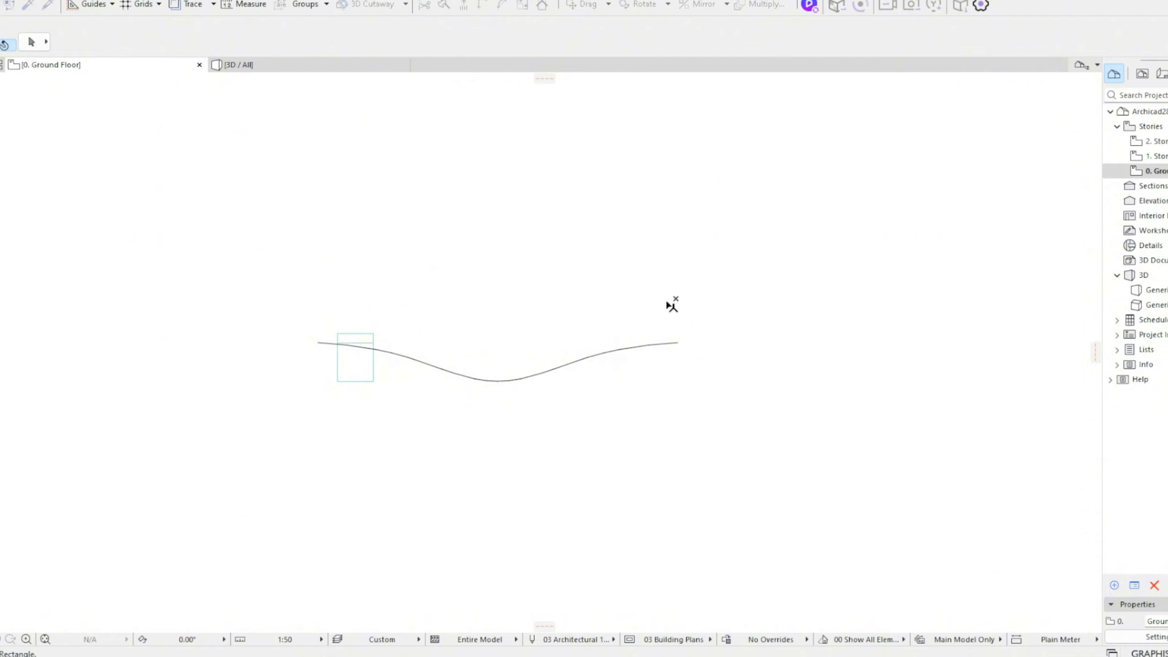
left_click(515, 378)
key("Escape")
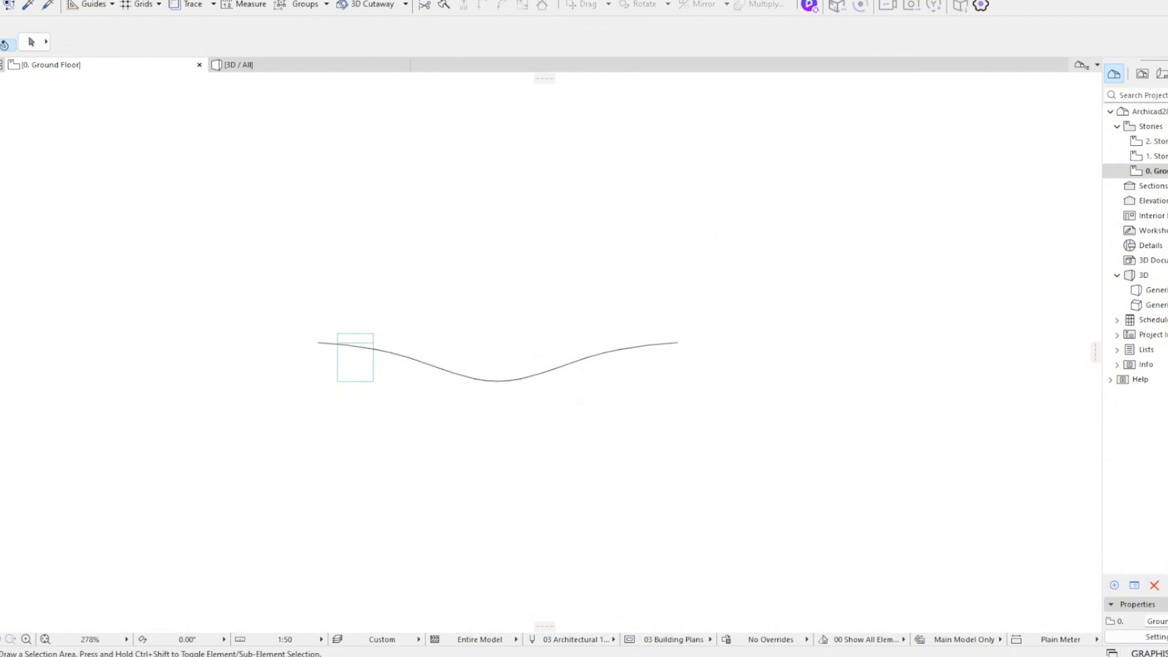
left_click(290, 477)
left_click(731, 460)
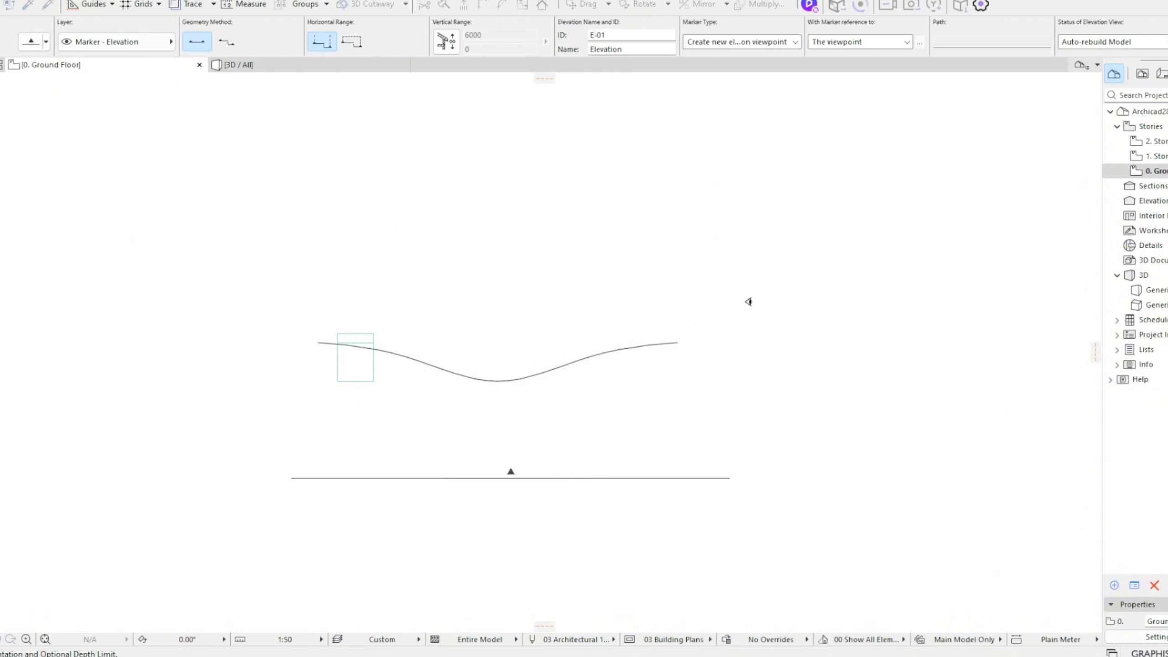
left_click(745, 303)
key("Escape")
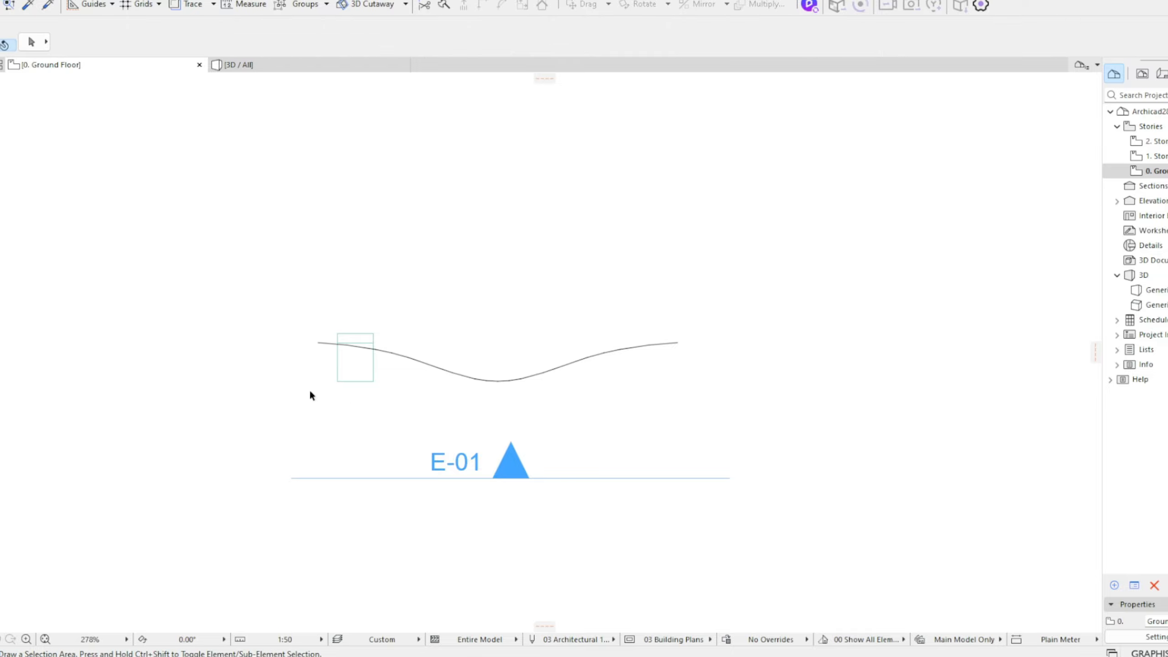
Step: Stretch the right end of the E-01 elevation line well past the spline
right_click(540, 477)
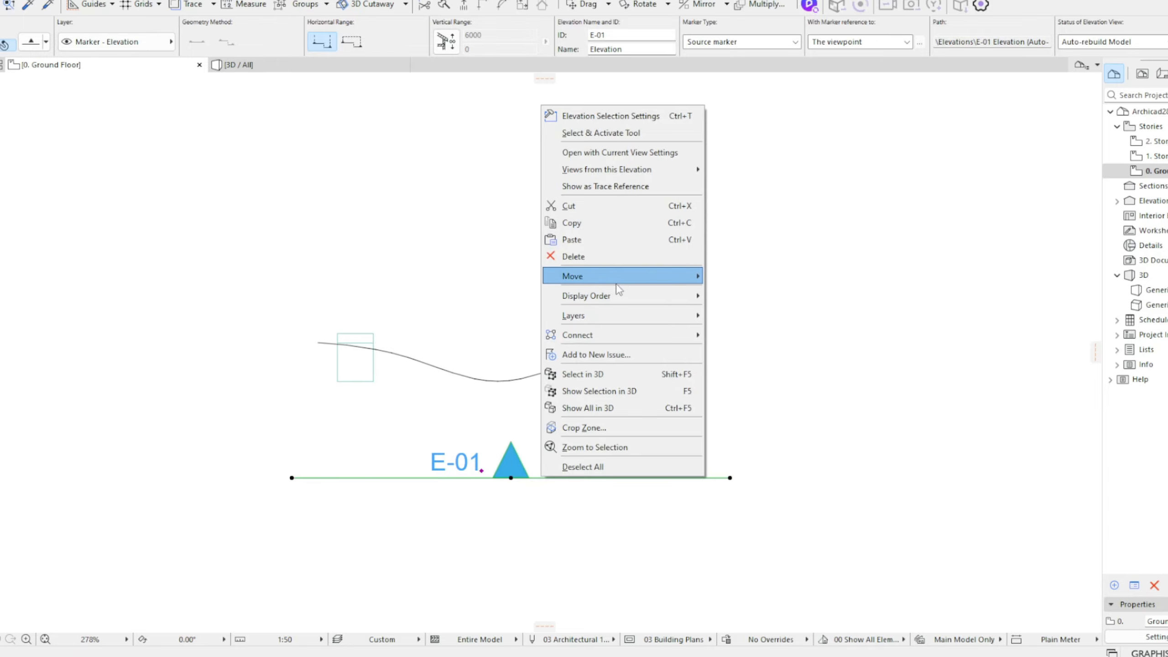
mouse_move(622, 278)
left_click(744, 464)
scroll(745, 464, "down", 3)
middle_click_drag(681, 491, 552, 492)
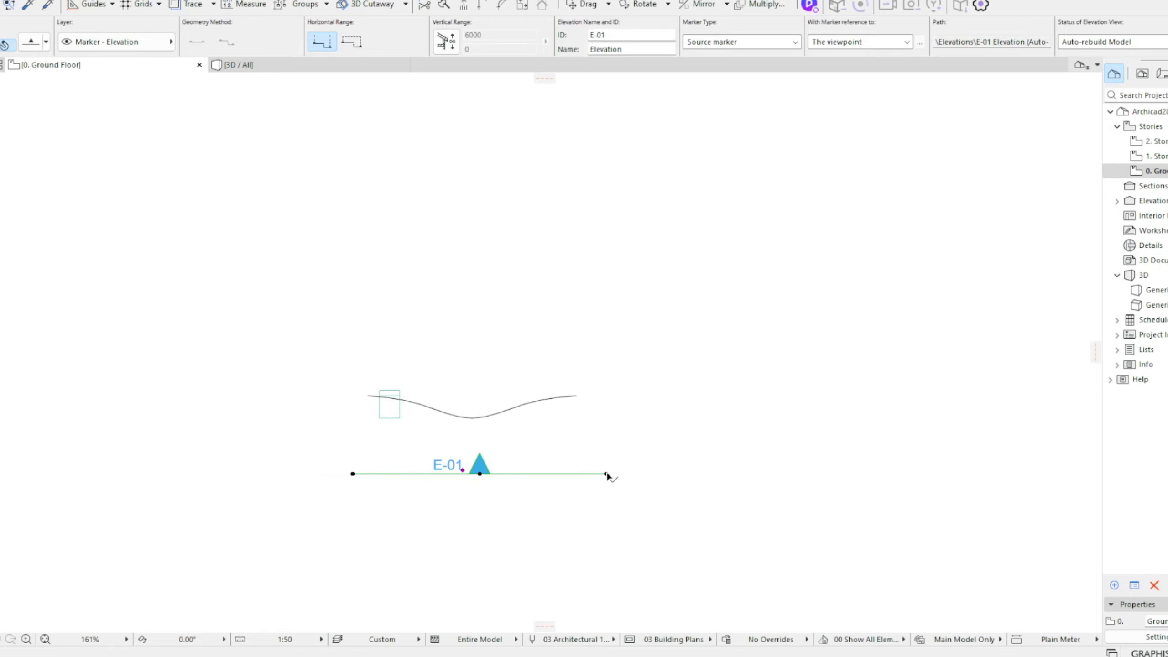
left_click(606, 474)
left_click(803, 474)
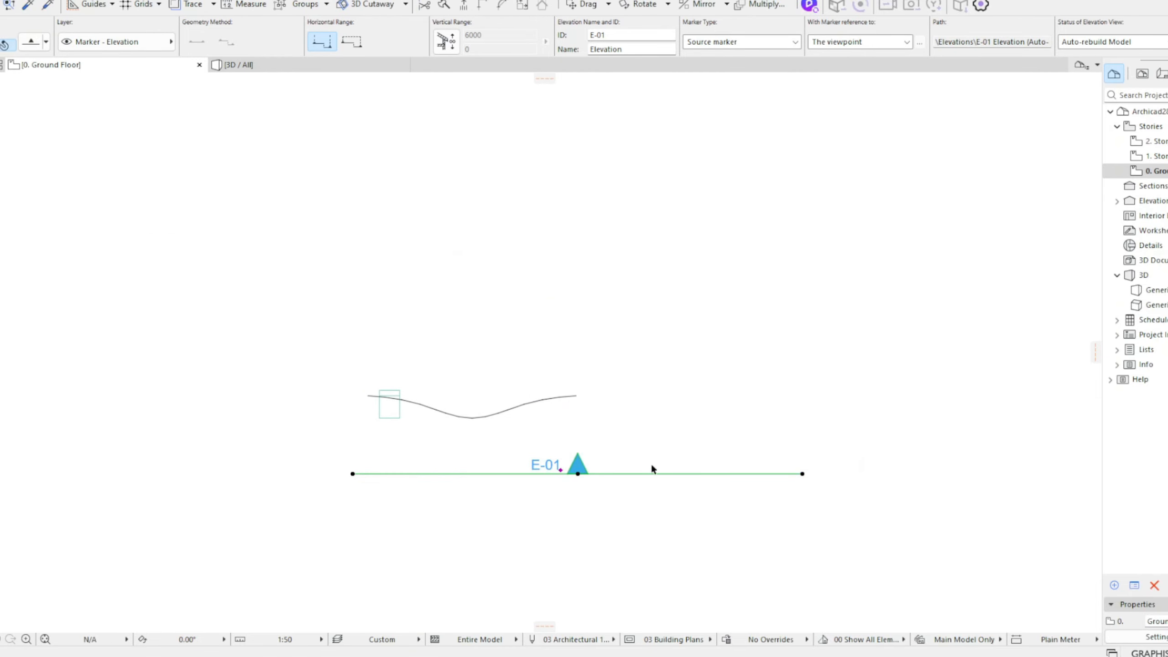
Step: Open the E-01 elevation with the current view settings and move the morph up so its base sits at ±0.000
right_click(596, 475)
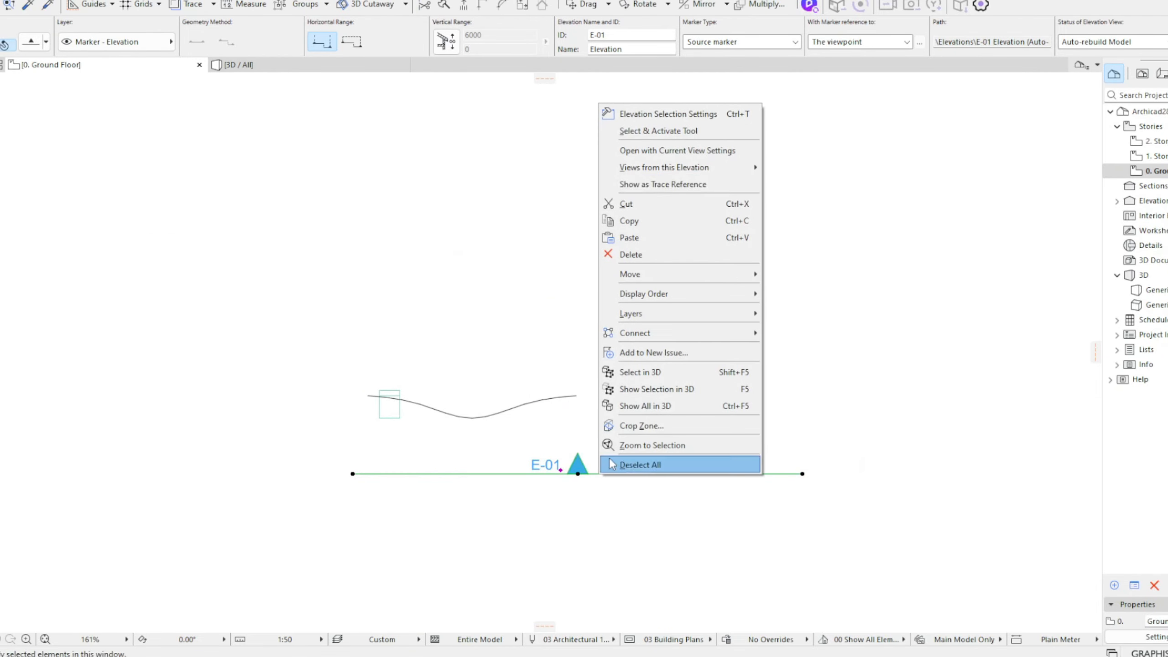
left_click(670, 151)
scroll(501, 349, "down", 1)
left_click(355, 545)
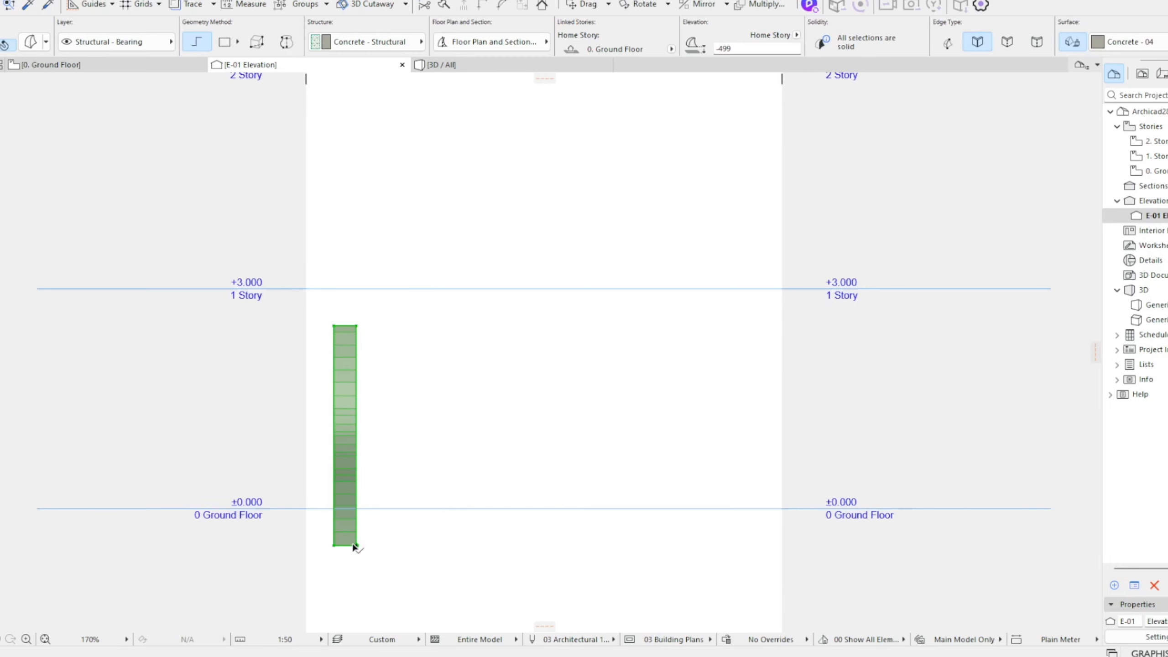
left_click(357, 508)
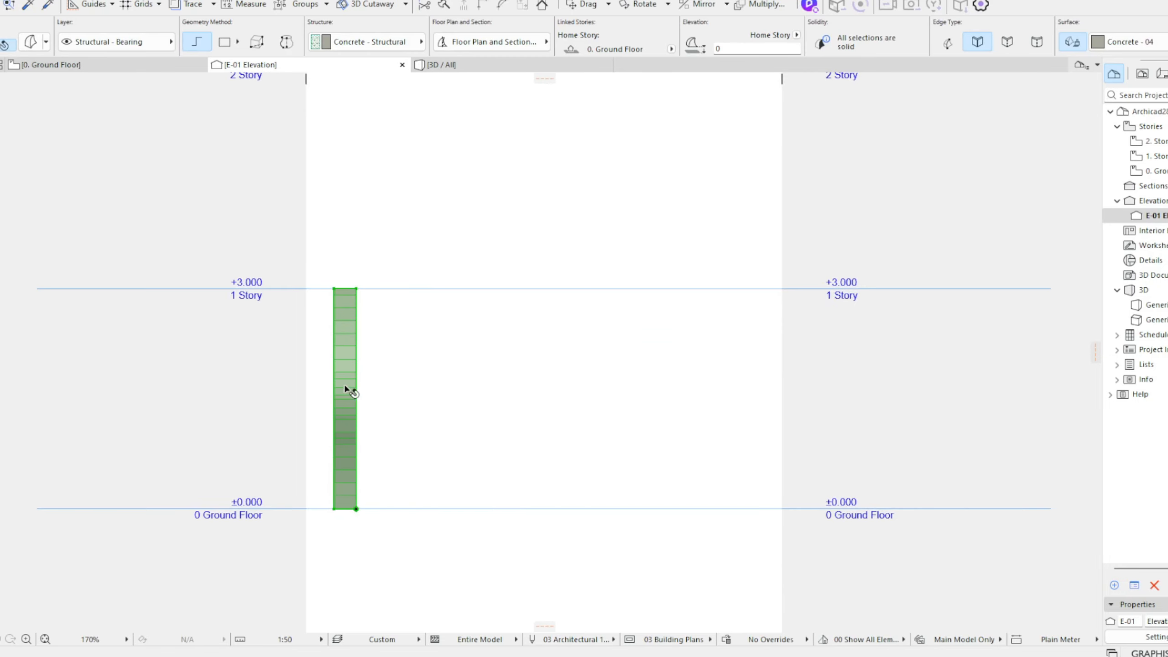
key("Escape")
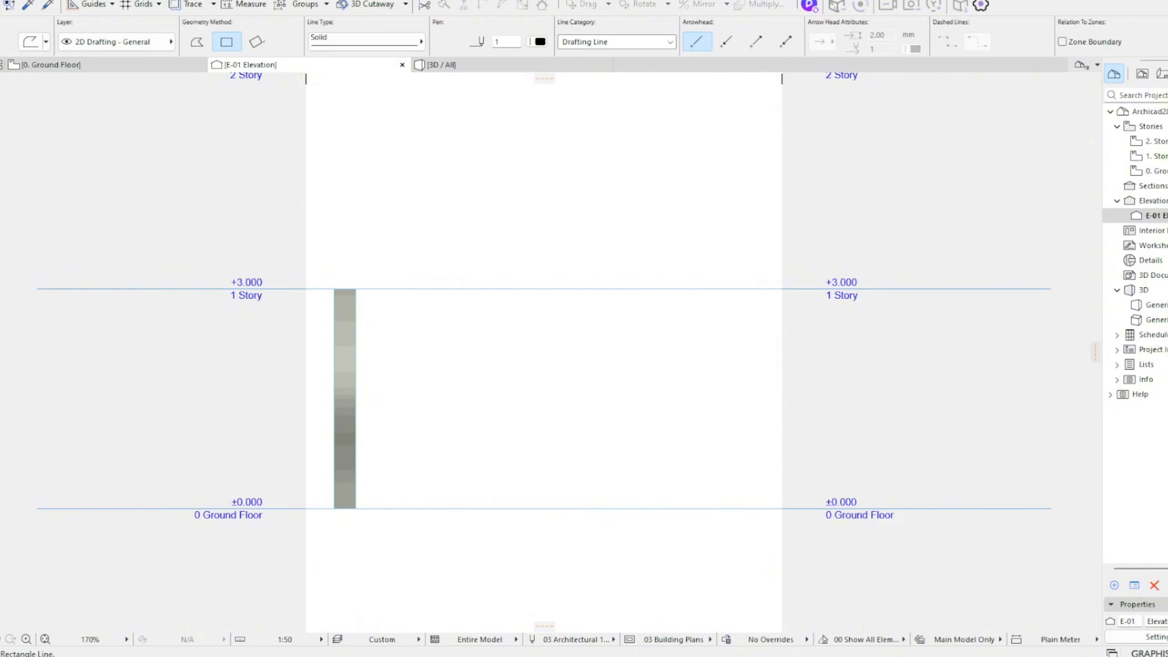
Step: Draw a rectangle about 5.3 m wide from the ground floor to the 2 Story level, and extend the elevation's right boundary beyond it
scroll(587, 342, "down", 3)
left_click(471, 439)
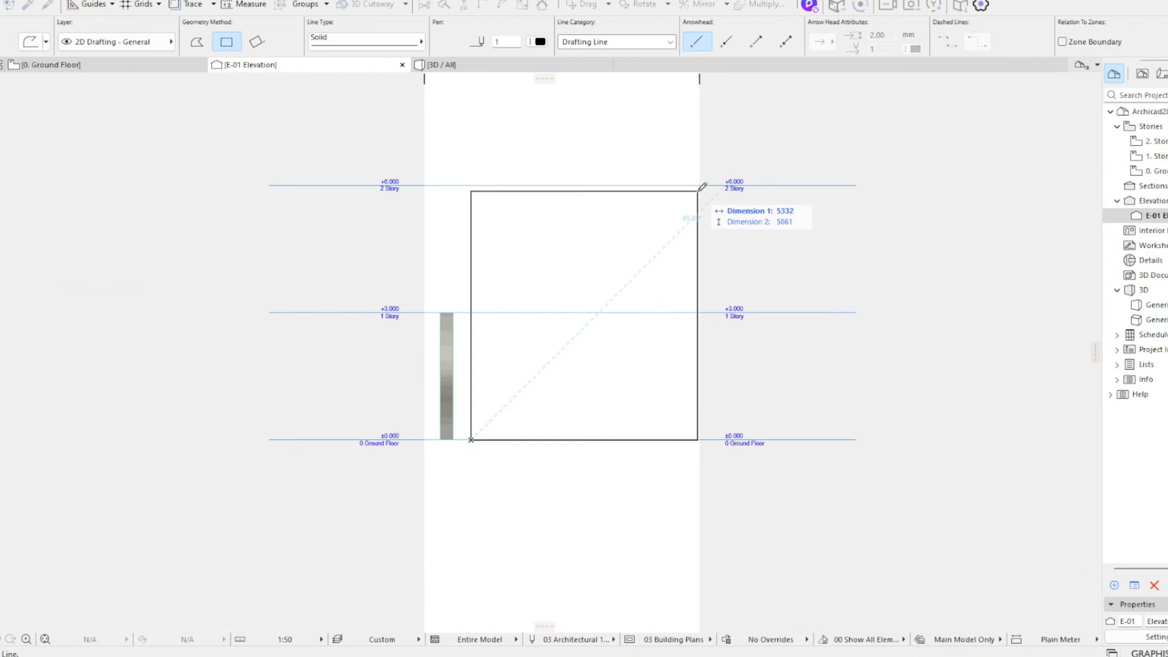
left_click(700, 183)
key("Escape")
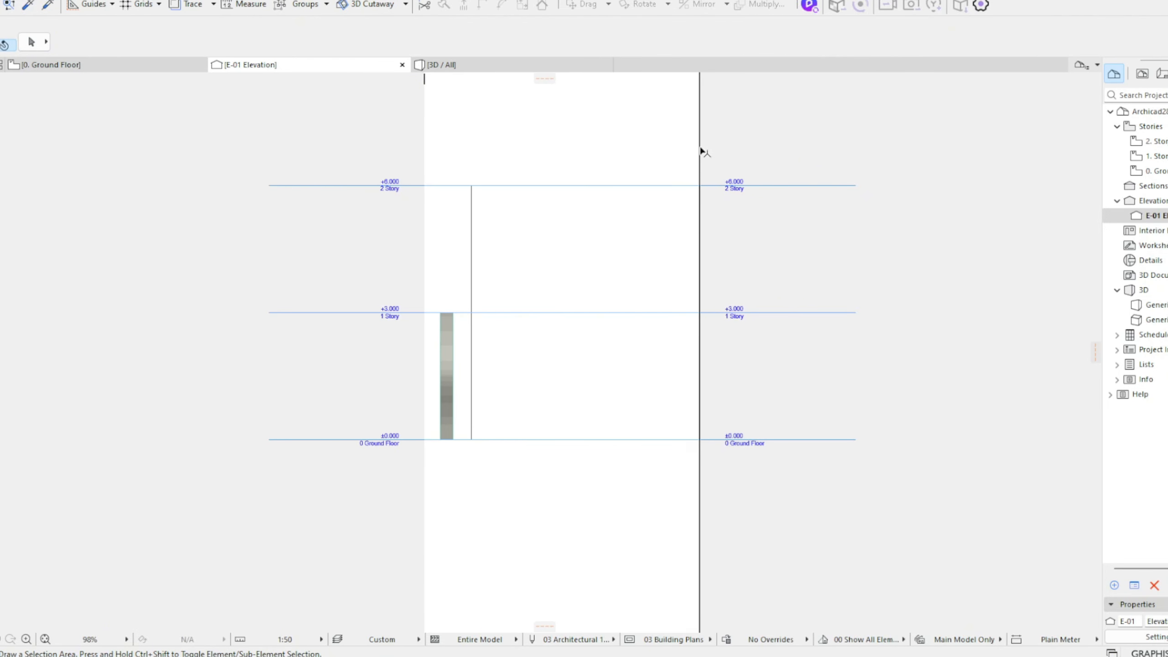
left_click_drag(699, 152, 780, 154)
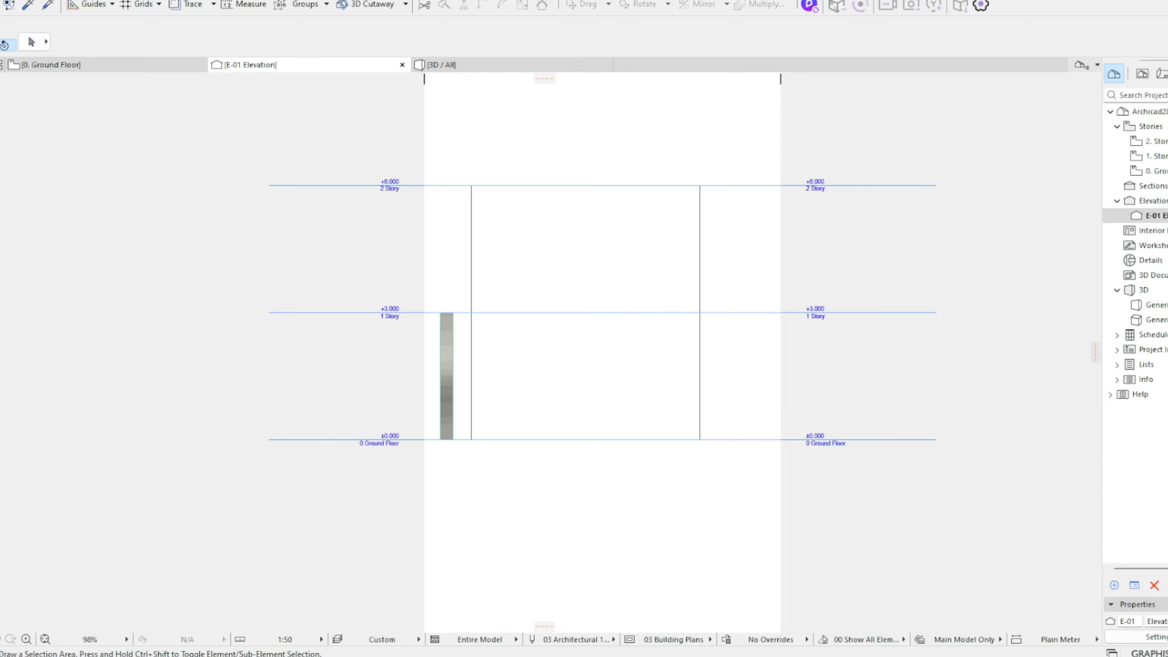
Step: Draw an S-shaped spline across the rectangle, from its left edge above the 1 Story level to its right edge below it
left_click(1, 363)
left_click(467, 242)
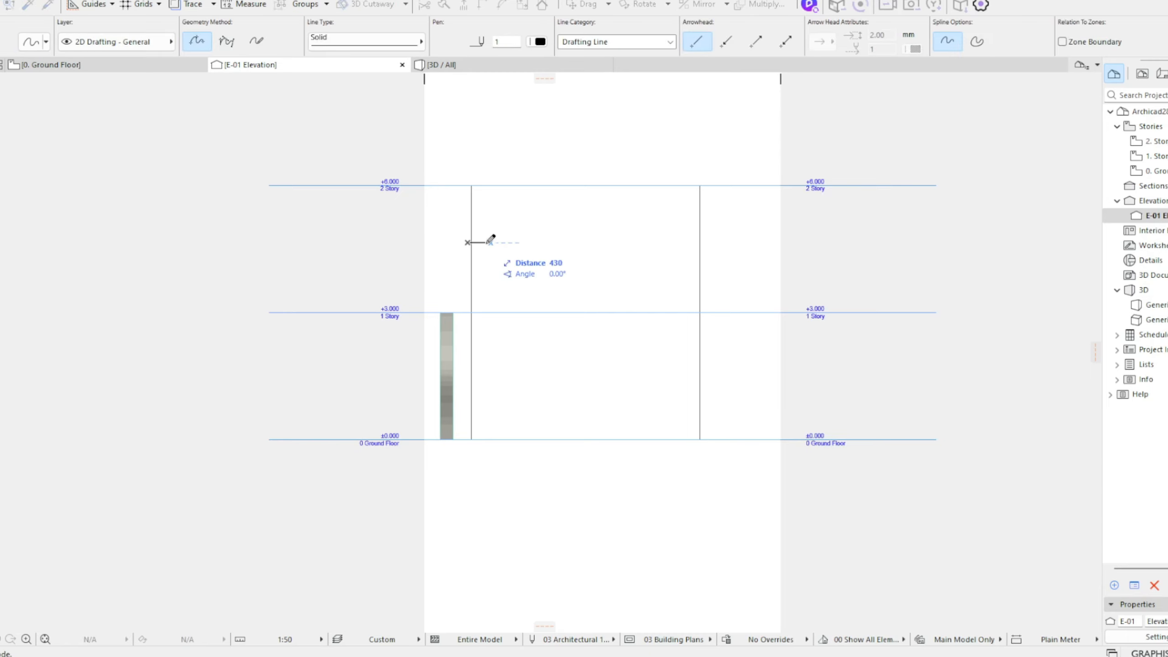
left_click(556, 331)
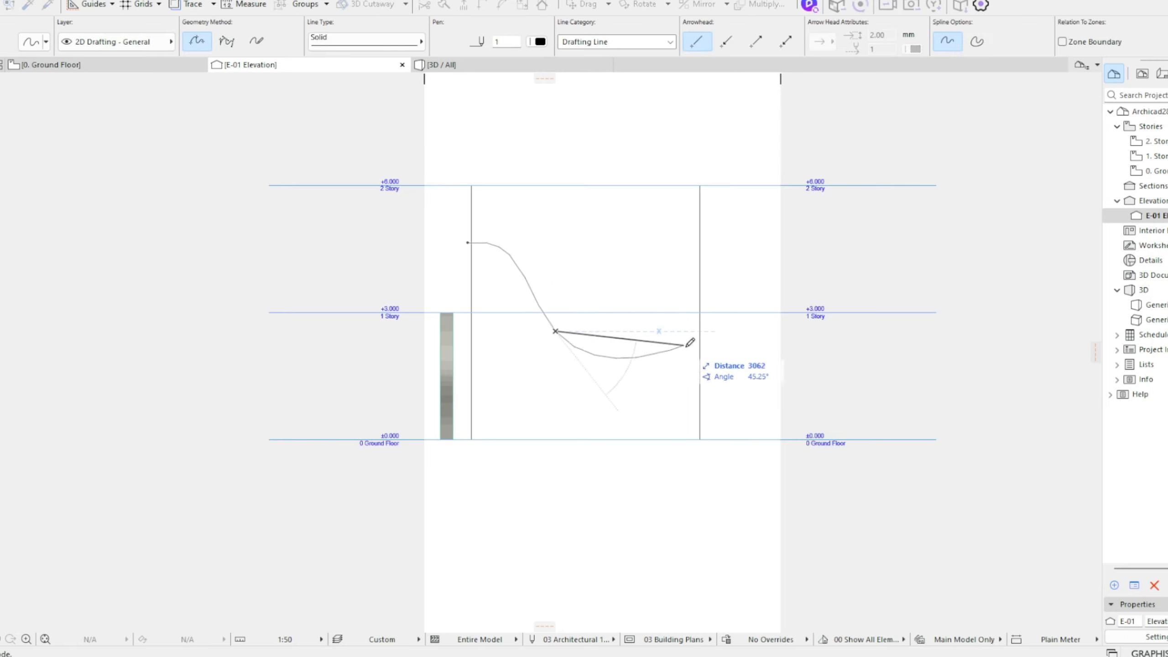
double_click(704, 354)
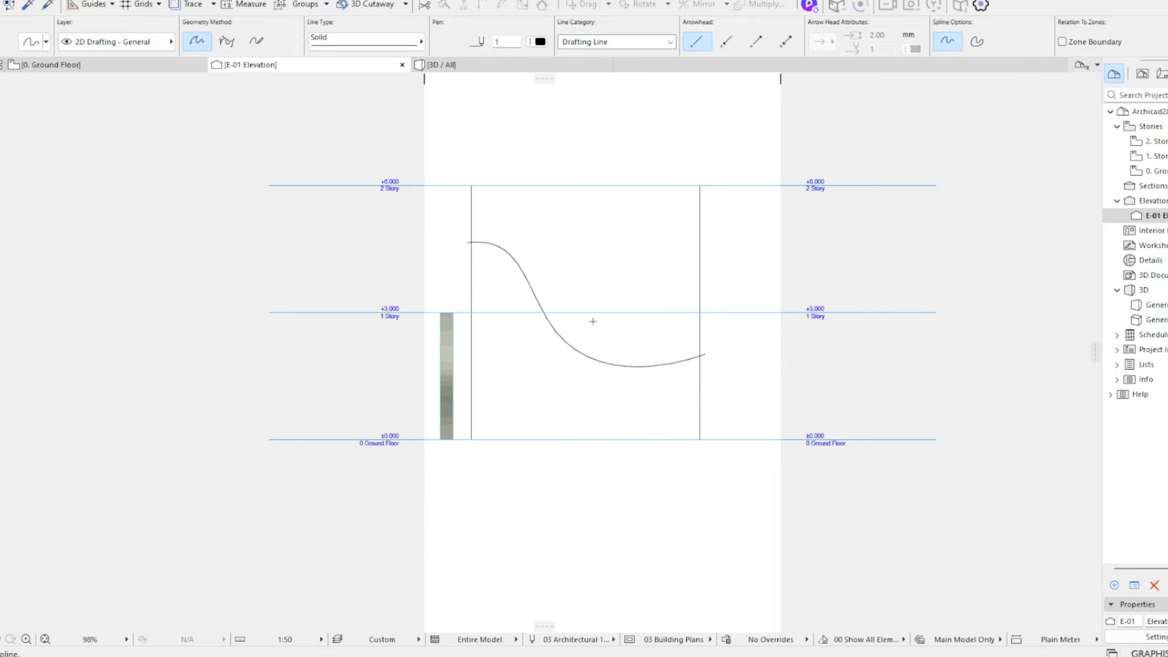
key("Escape")
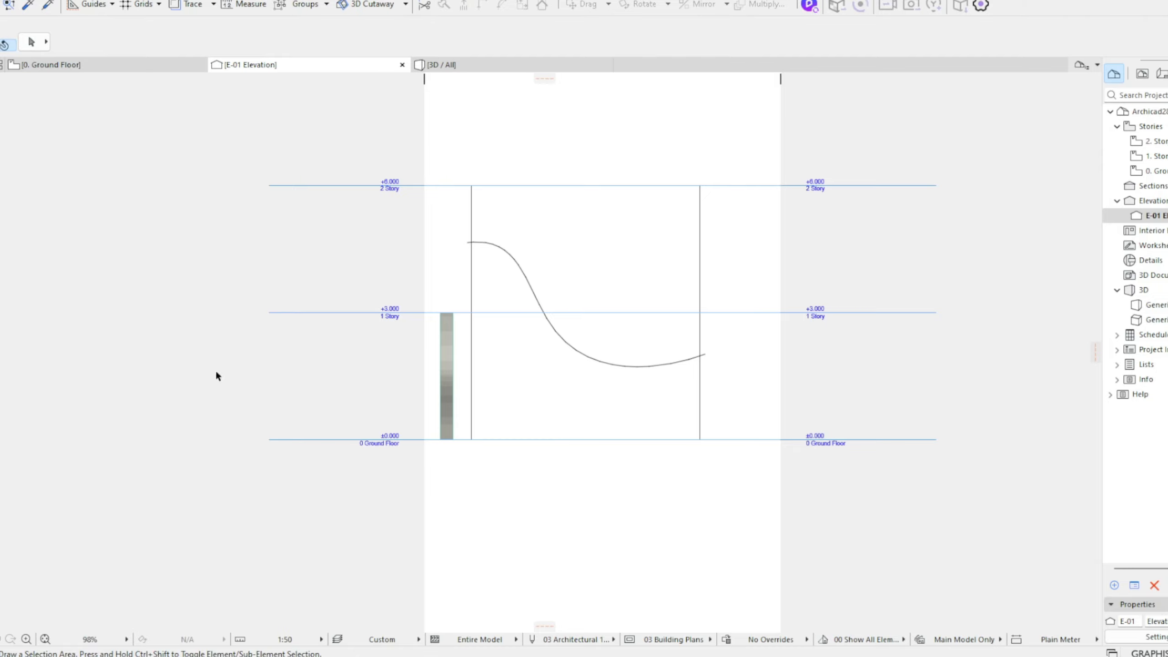
Step: In the Curtain Wall default settings, set nominal thickness and panel center offset to 0 and place boundary frames inside the boundary
double_click(21, 223)
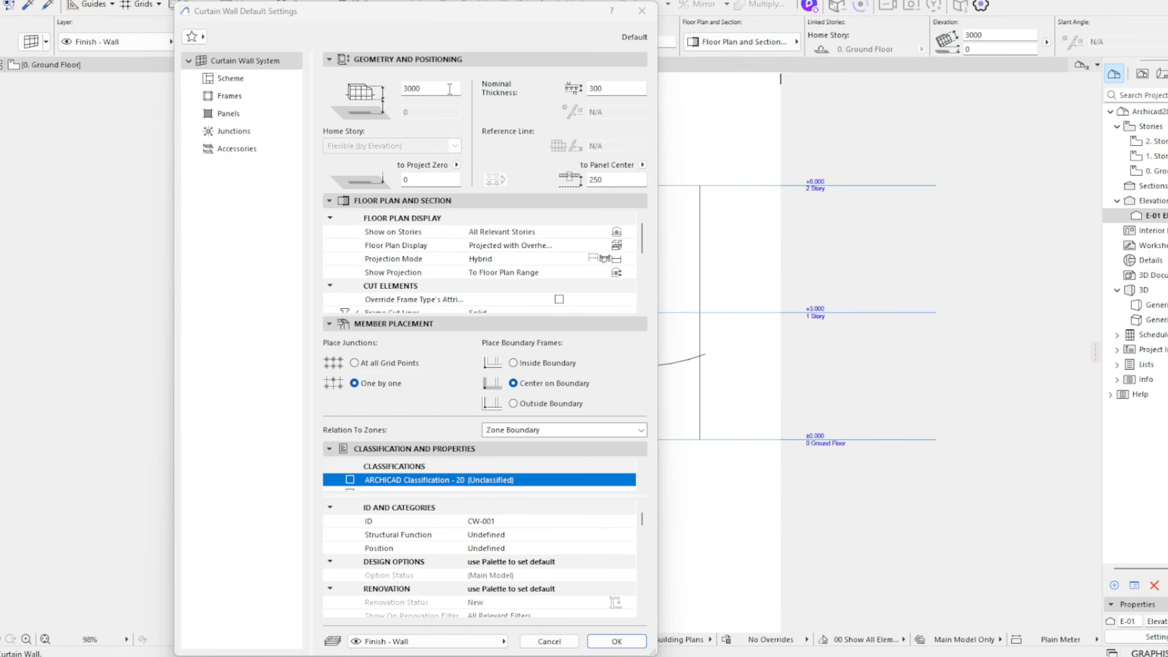
left_click(625, 89)
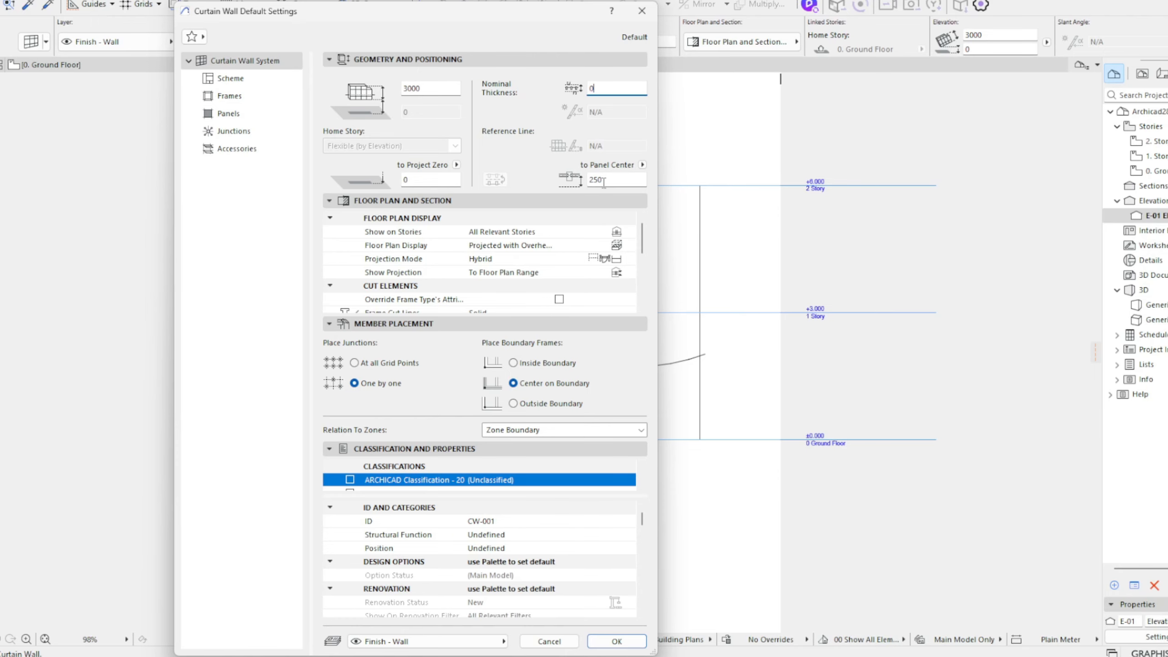
left_click(623, 181)
double_click(608, 180)
type("0")
left_click(512, 365)
Step: Reduce the curtain wall scheme to one 900 wide column and one 900 high row by removing column B and two rows
left_click(230, 78)
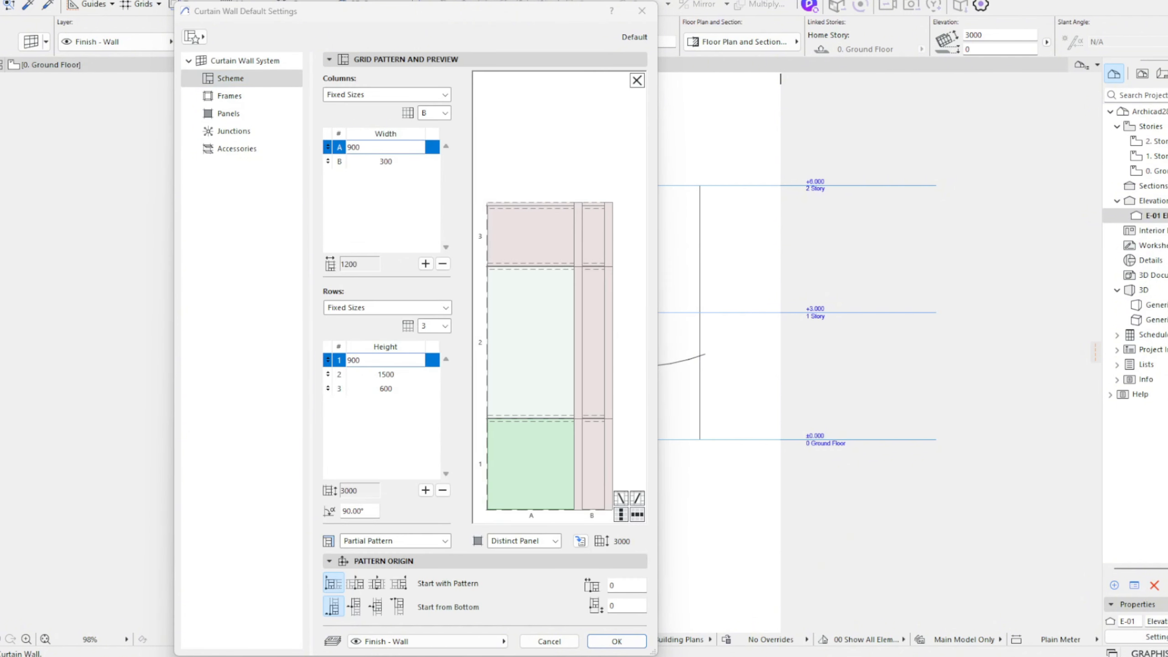
left_click(540, 204)
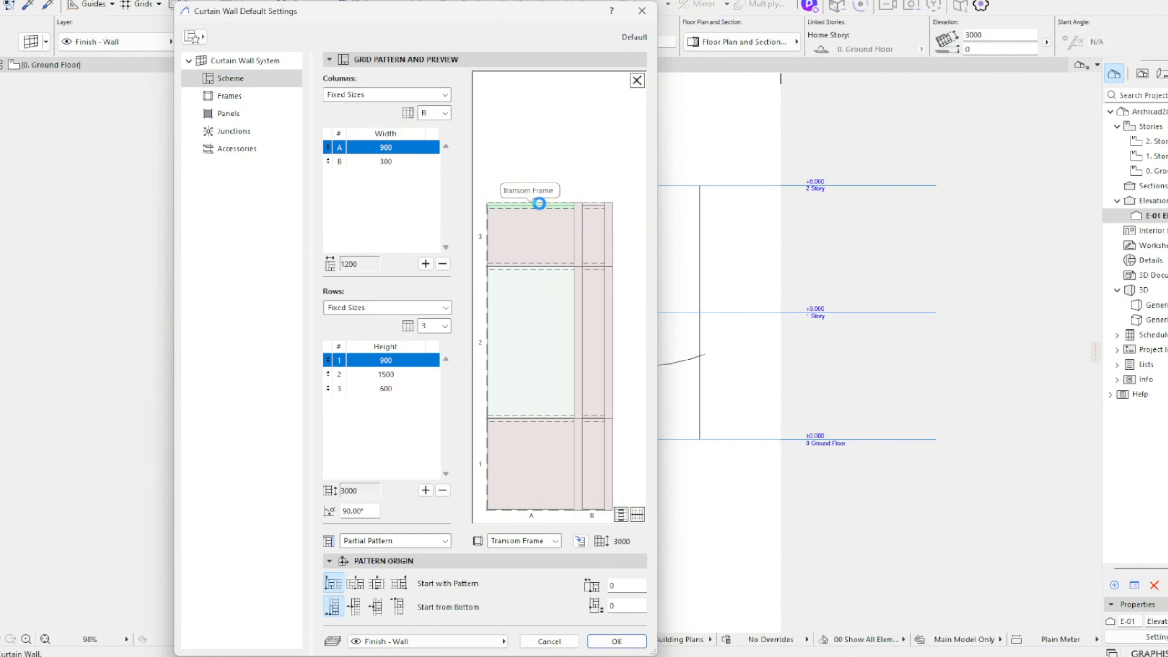
left_click(391, 161)
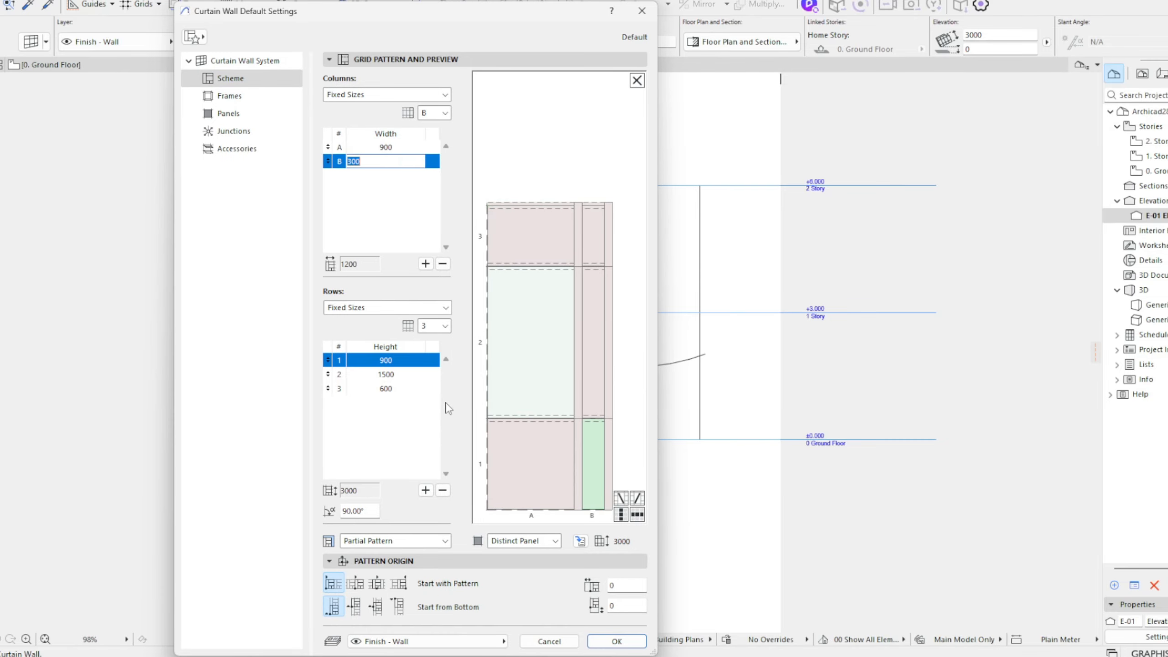
left_click(442, 263)
left_click(409, 388)
left_click(443, 490)
left_click(442, 490)
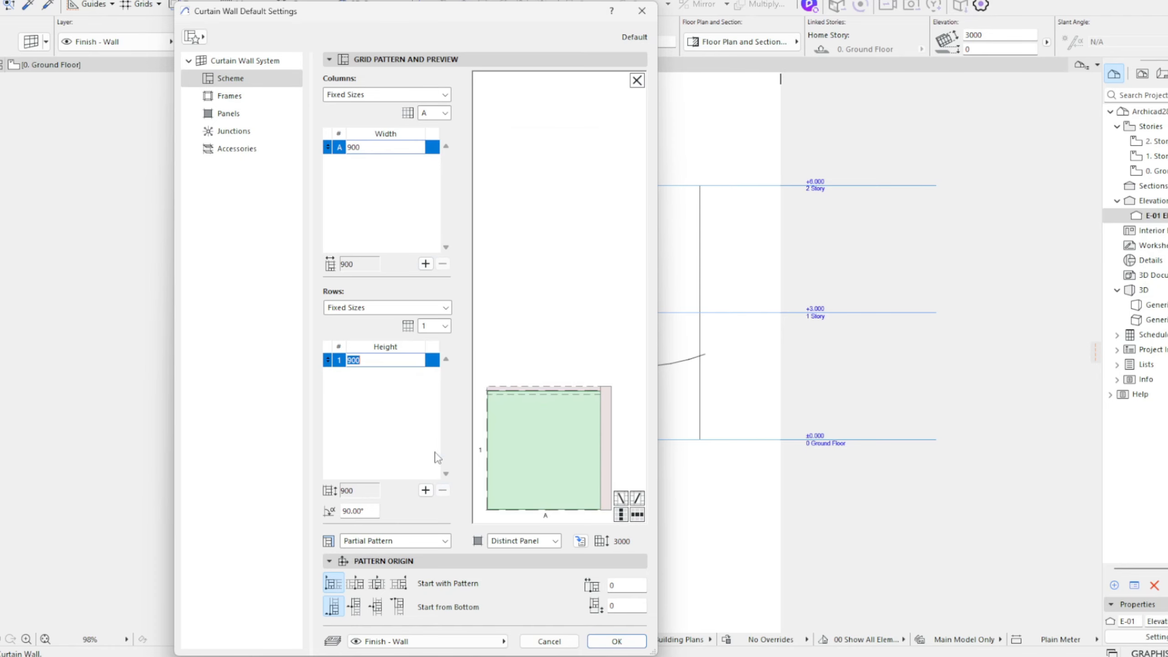
Step: Set the scheme's mullion and transom grid lines to None: Merge Panels
left_click(606, 416)
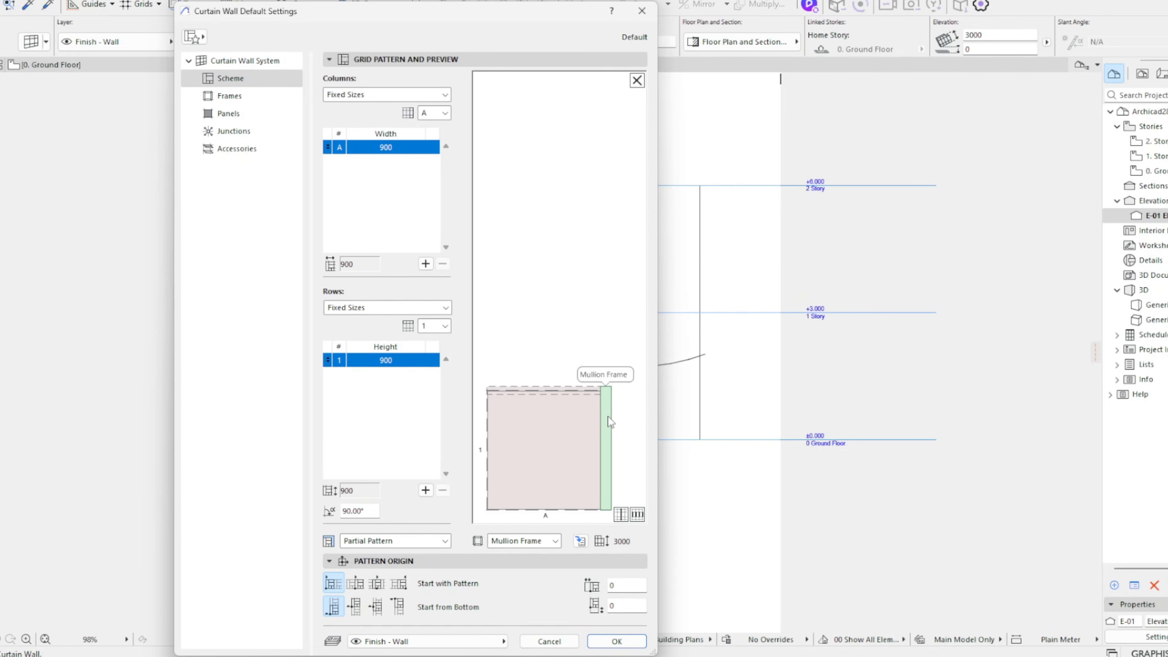
left_click(543, 542)
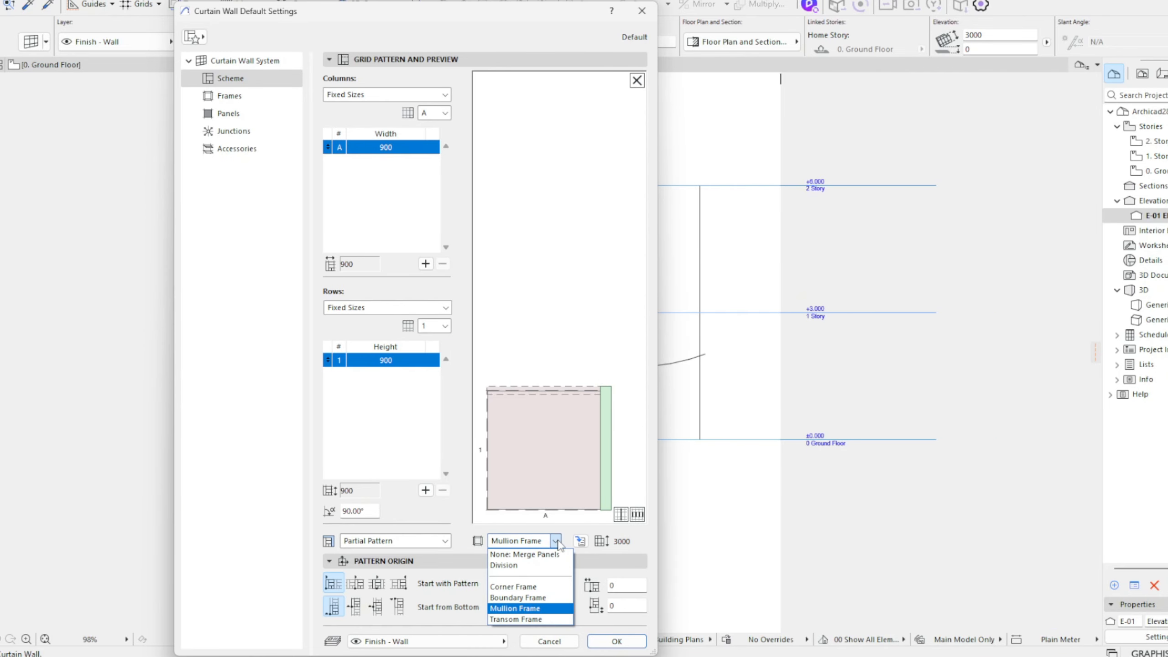
left_click(515, 619)
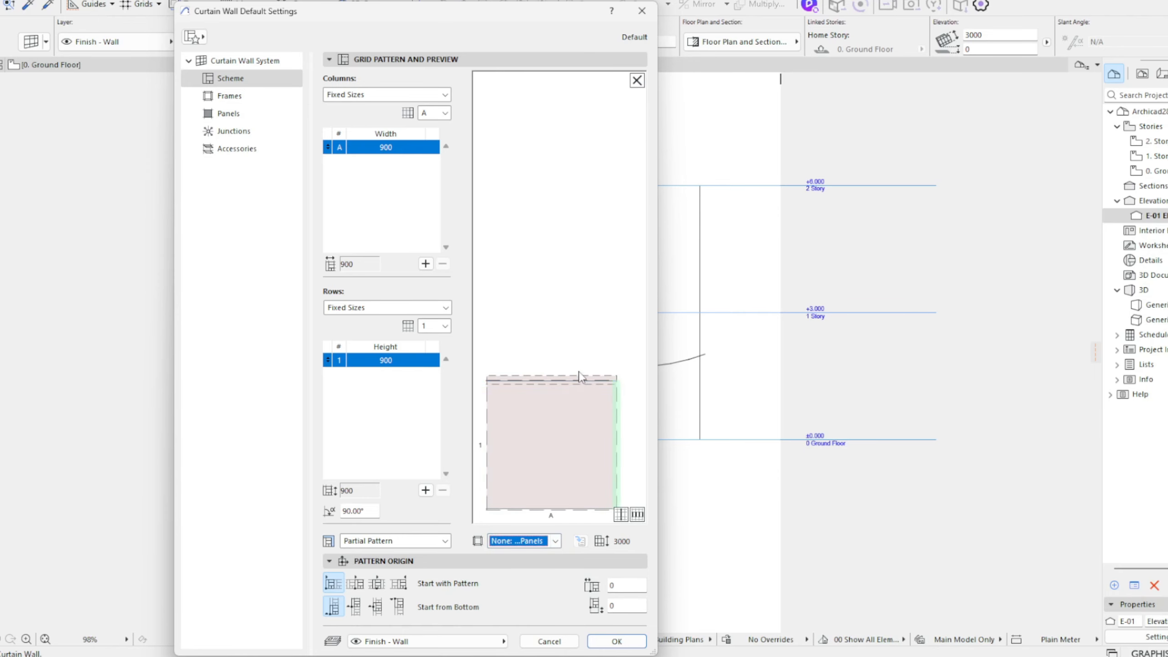
left_click(555, 542)
left_click(563, 311)
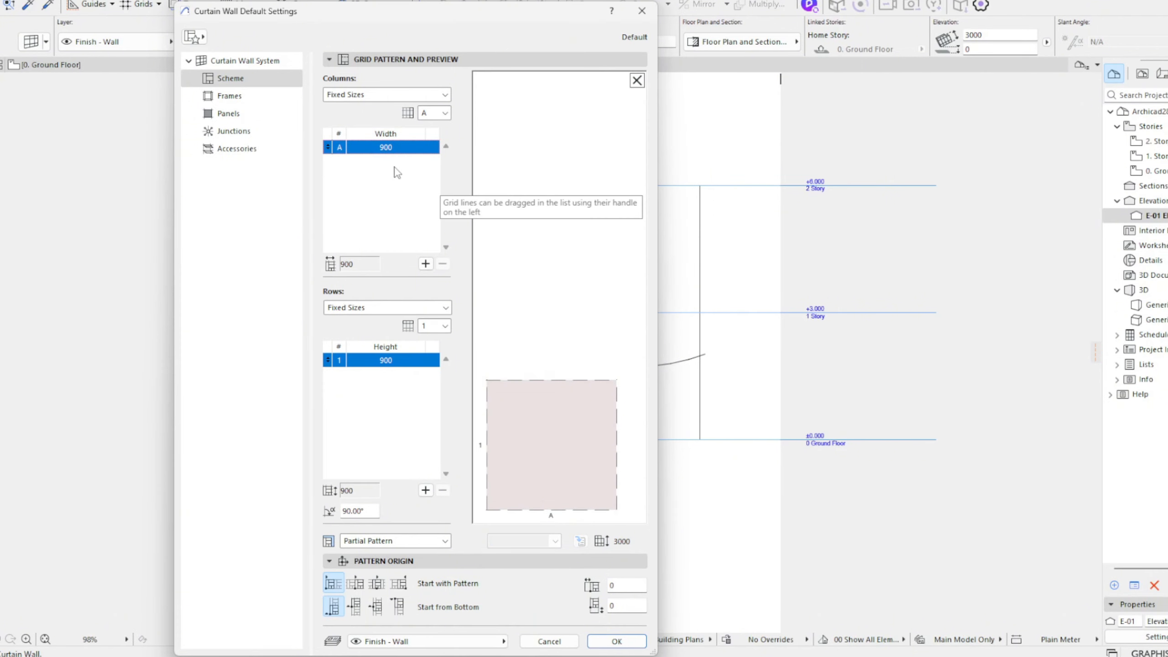
Step: Change the Corner Frame and Boundary Frame classes to the Invisible frame type
left_click(249, 101)
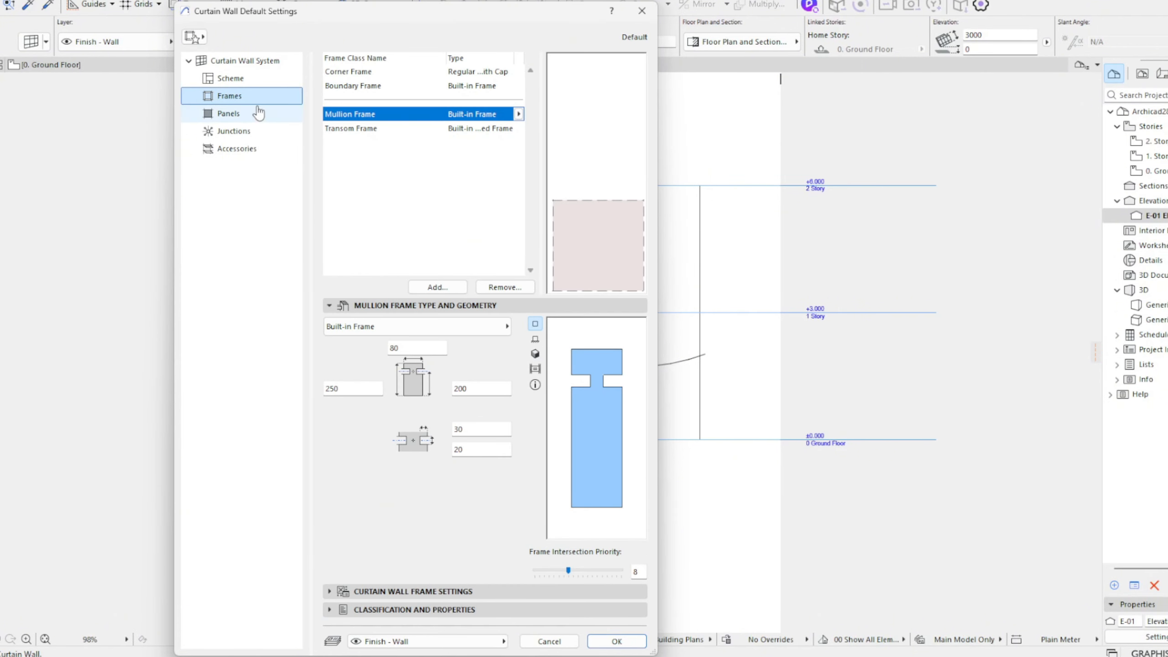
left_click(493, 74)
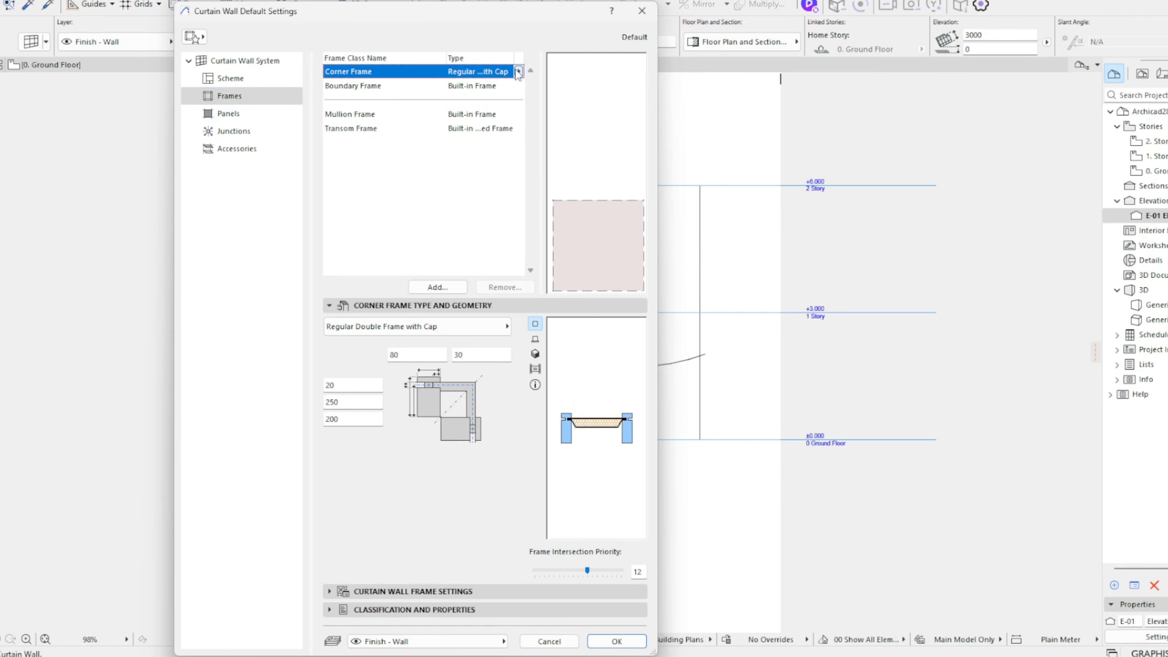
left_click(518, 71)
scroll(572, 118, "up", 5)
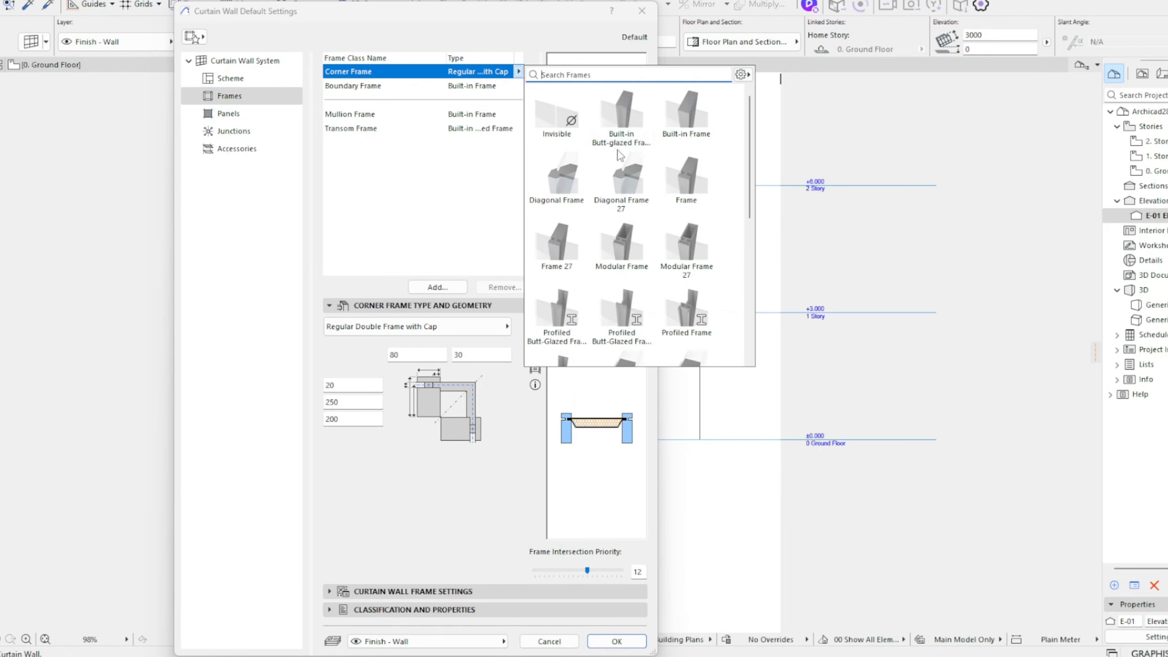
left_click(573, 119)
left_click(518, 85)
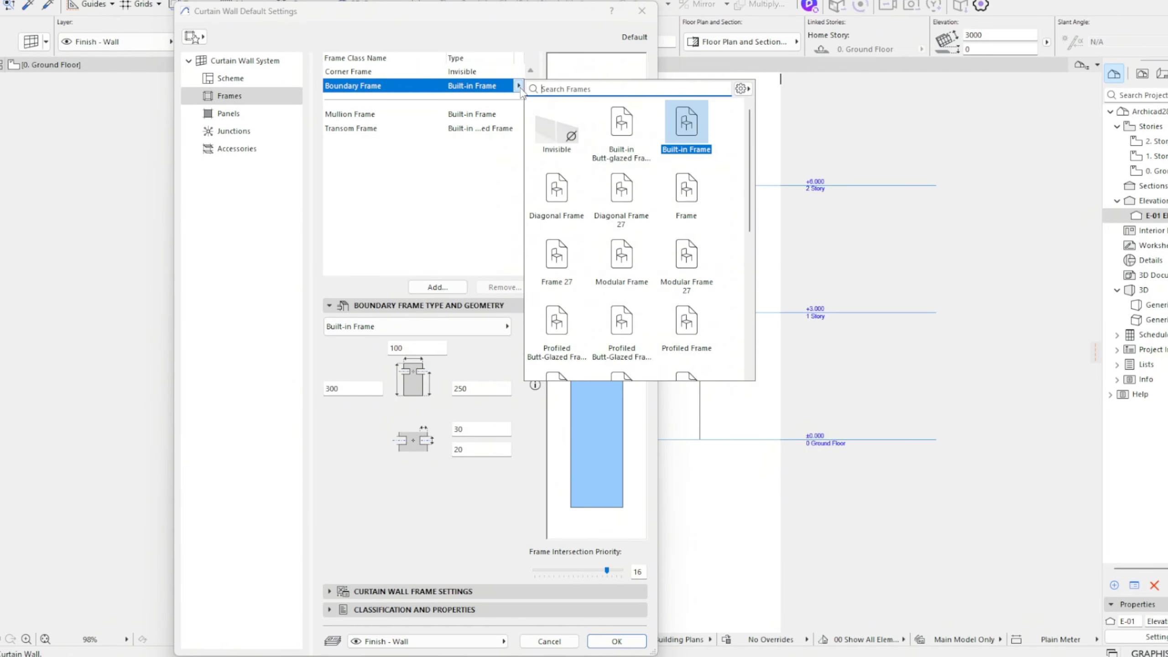
left_click(558, 134)
Step: Change the Mullion Frame and Transom Frame classes to the Invisible frame type
left_click(508, 114)
left_click(556, 158)
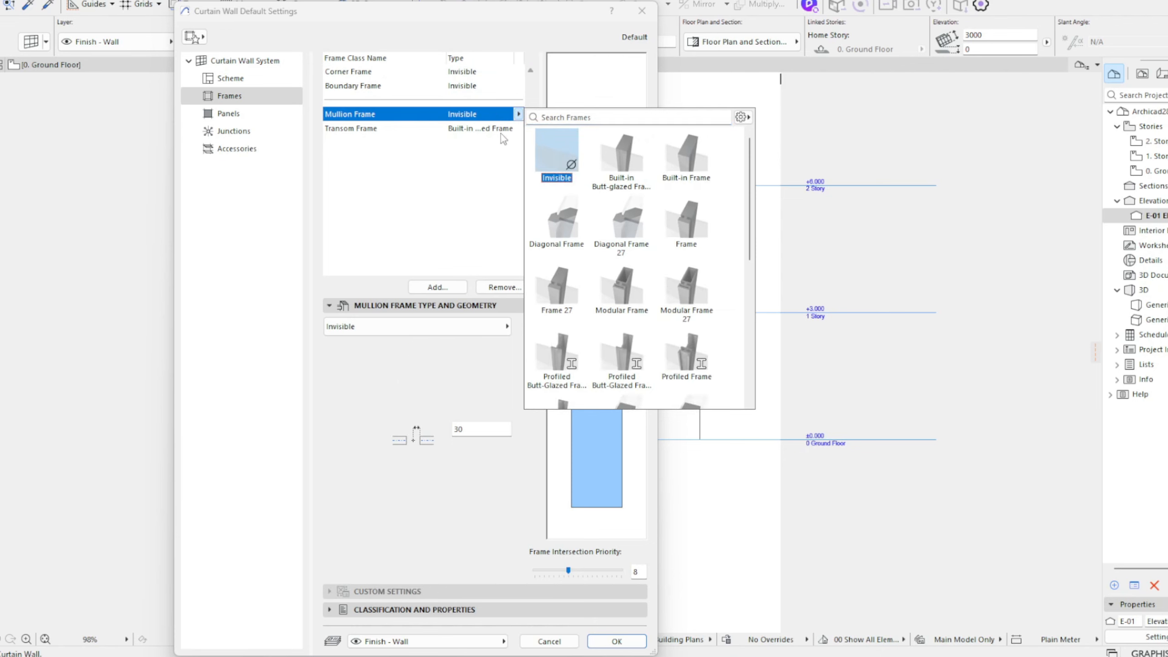
left_click(414, 128)
left_click(518, 127)
left_click(556, 171)
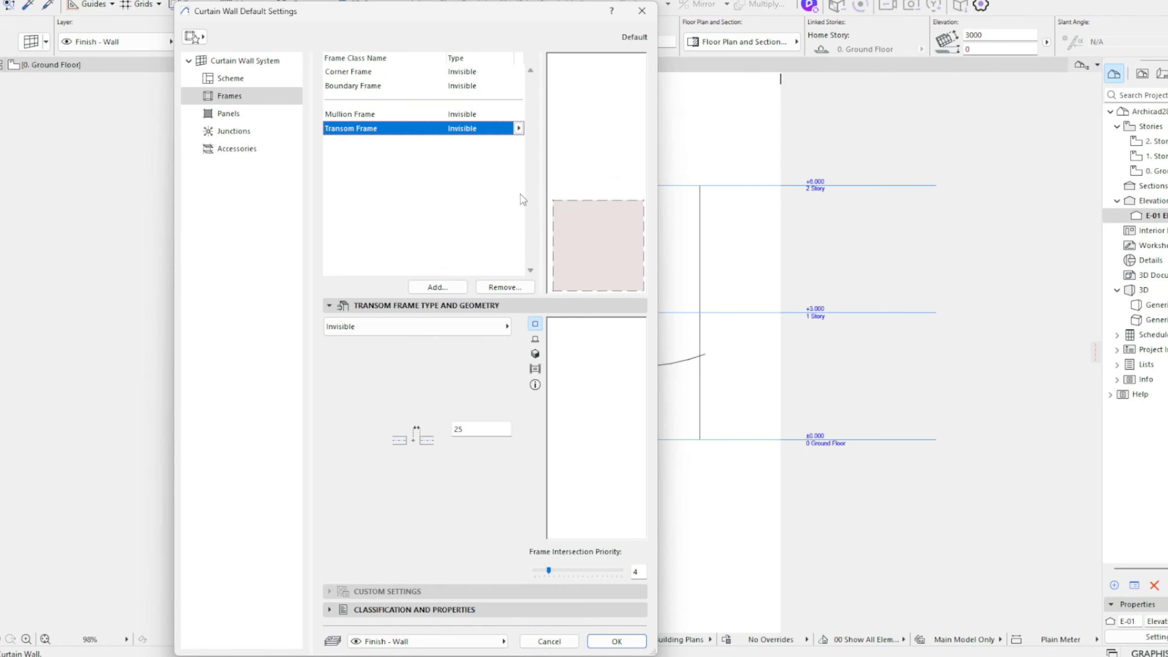
Step: Set the depth of panel inset to 0 for the corner, boundary, mullion and transom frame classes
left_click(473, 72)
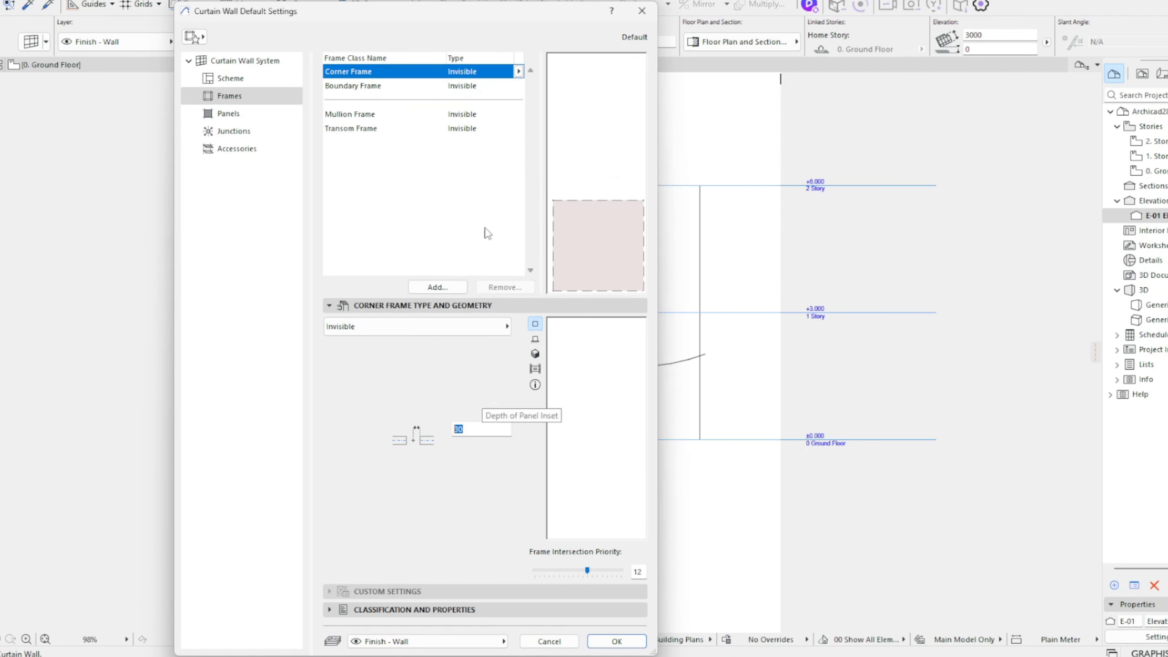
left_click(480, 86)
key("Tab")
type("0")
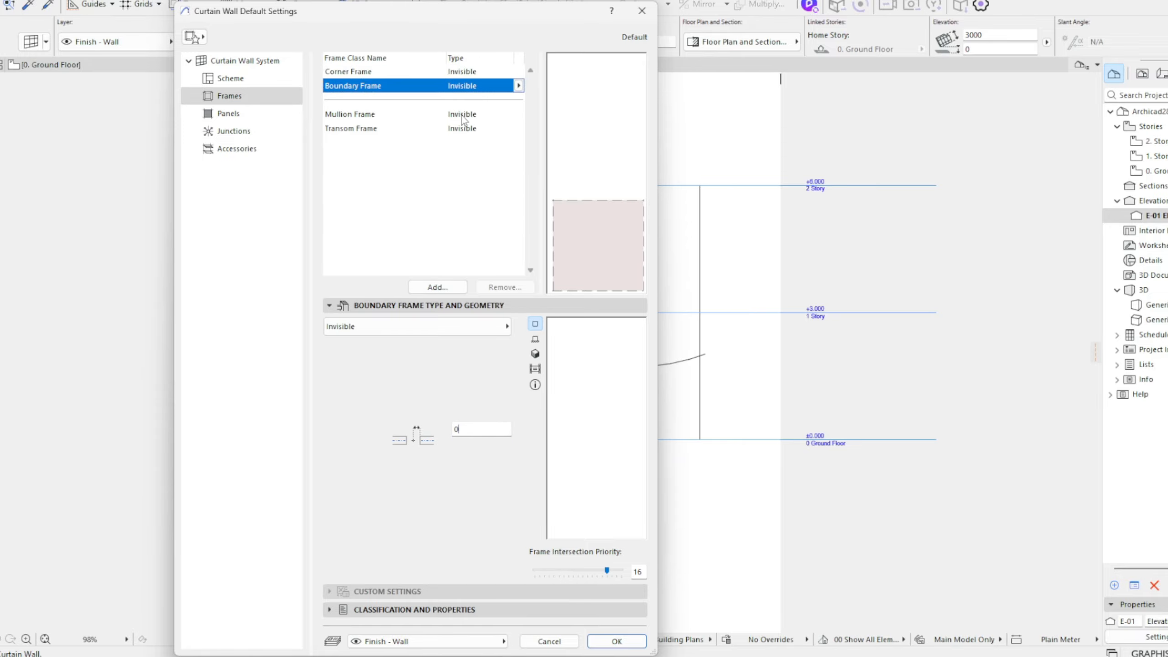
left_click(462, 115)
left_click(460, 128)
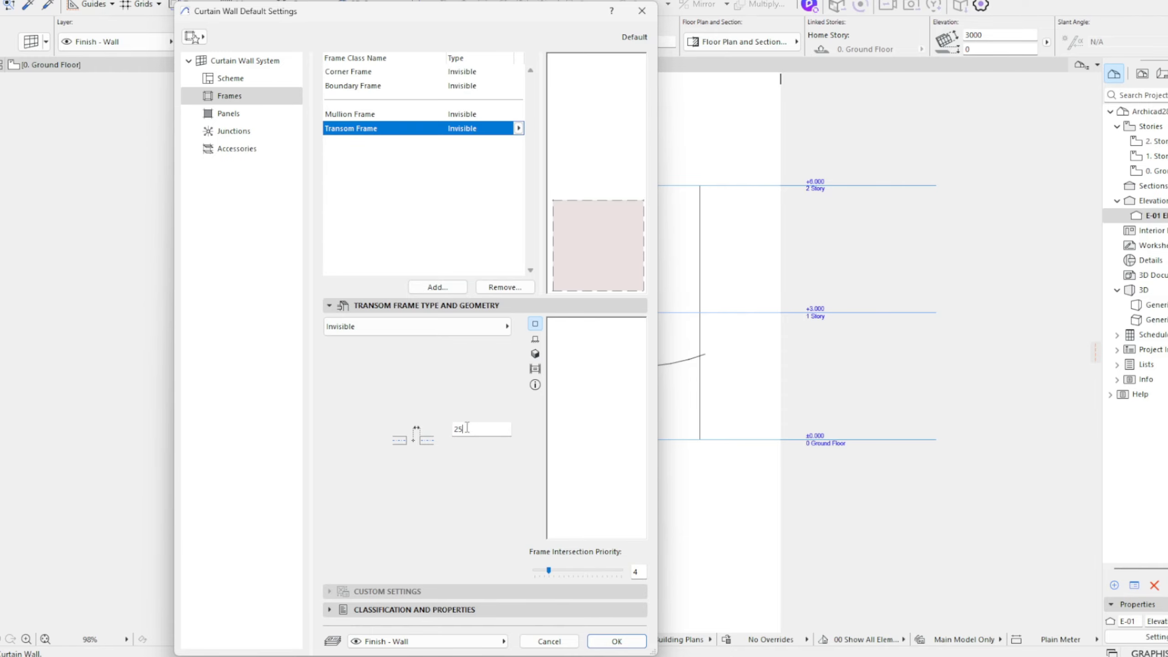
Step: Change both the Distinct Panel and Main Panel classes to the CW Custom Panel type
left_click(229, 113)
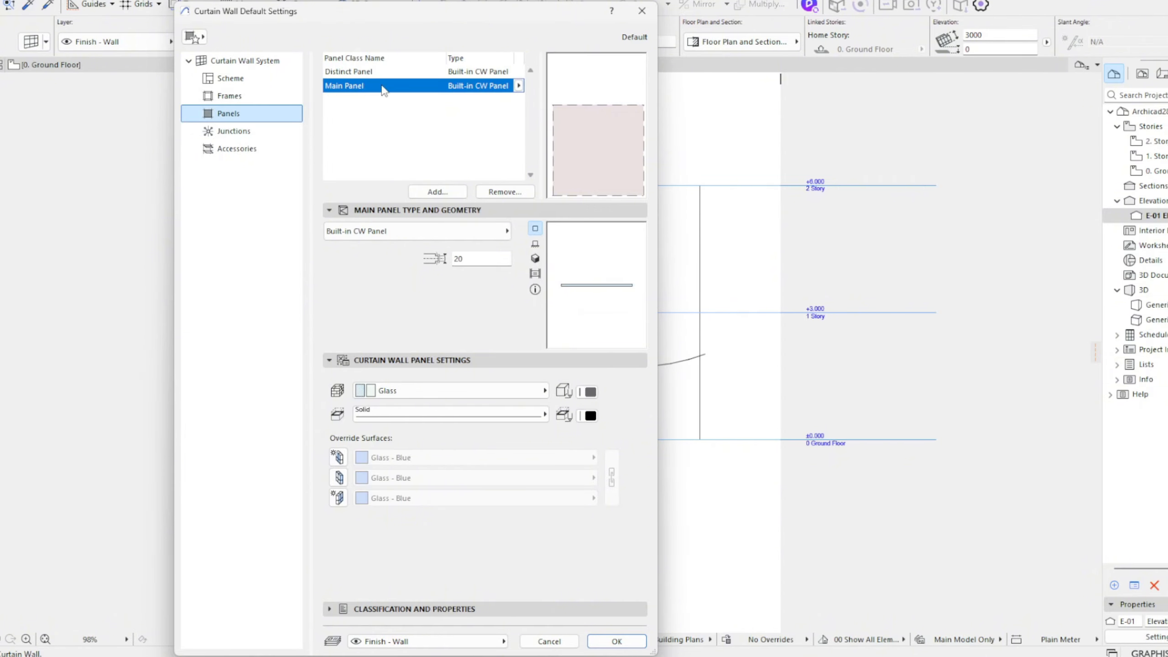
left_click(382, 71)
left_click(518, 71)
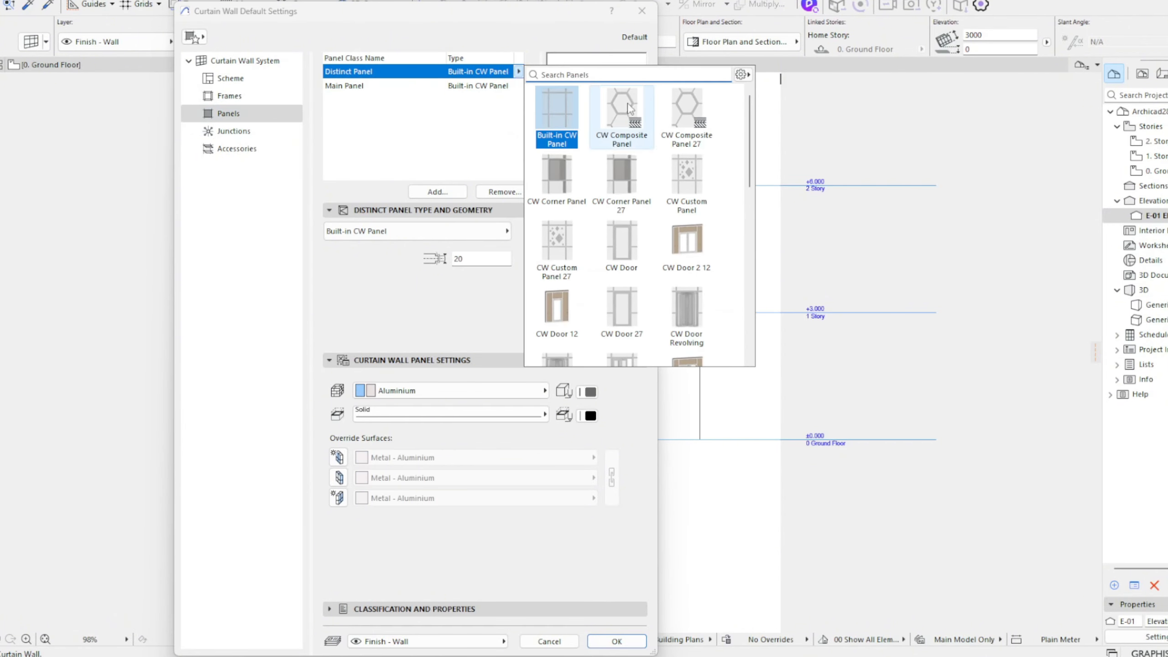
left_click(687, 174)
left_click(518, 86)
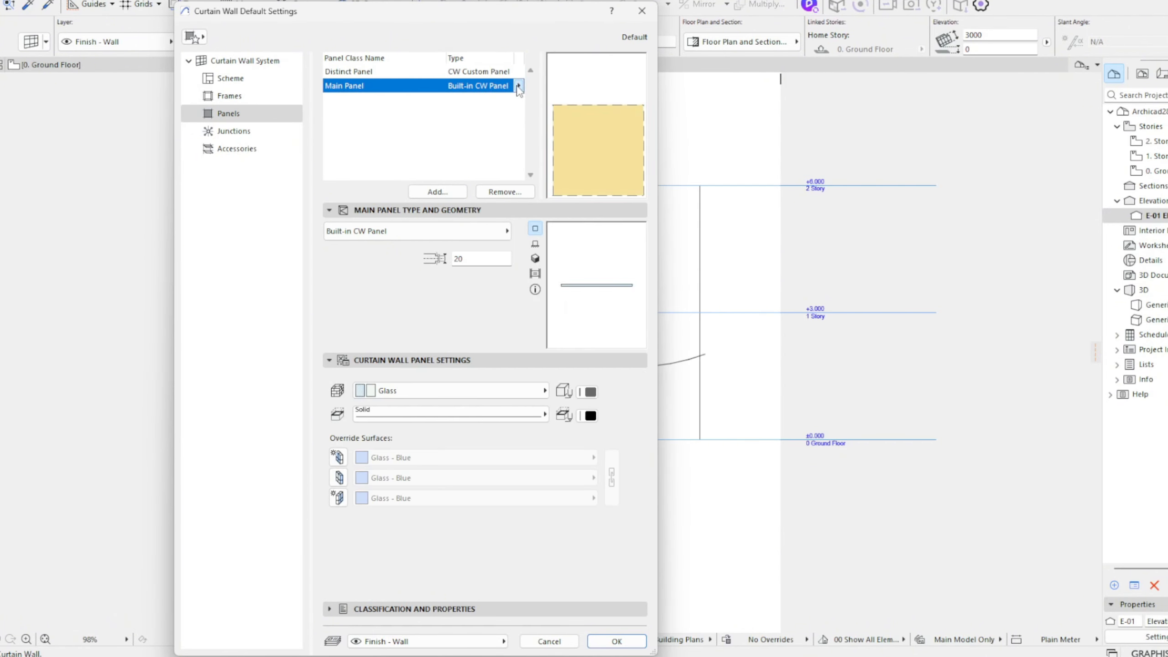
left_click(518, 88)
left_click(682, 180)
left_click(504, 149)
Step: Assign the saved custom panel Curtain Wall Panel 5 to both the Distinct Panel and Main Panel classes
left_click(466, 73)
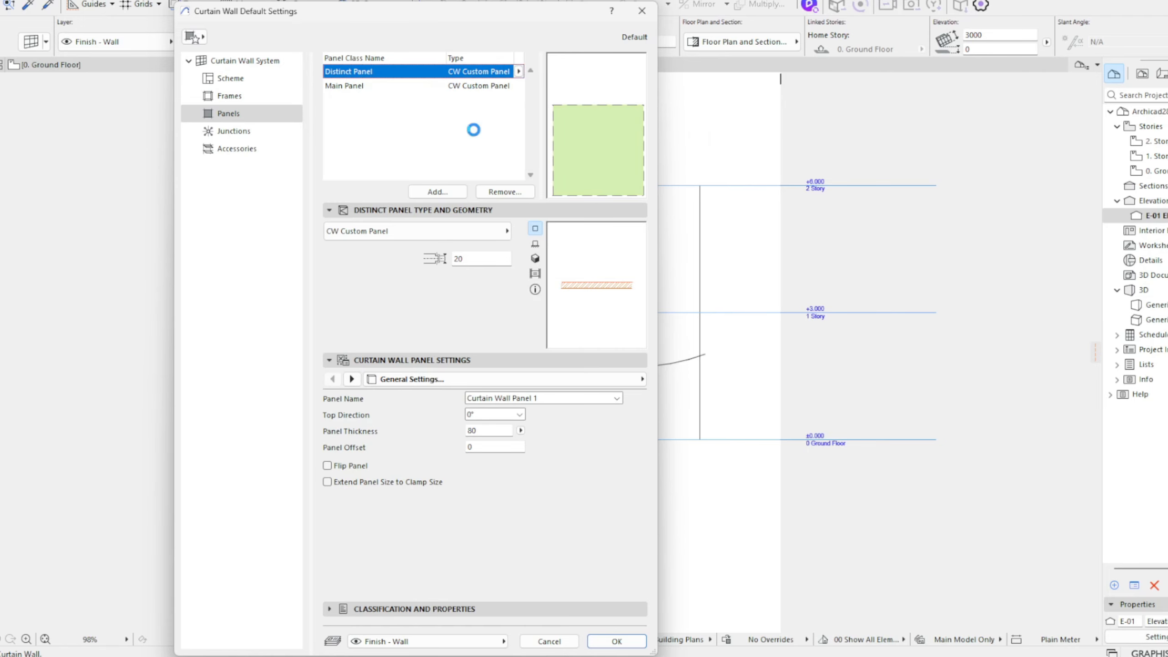
left_click(522, 398)
left_click(544, 438)
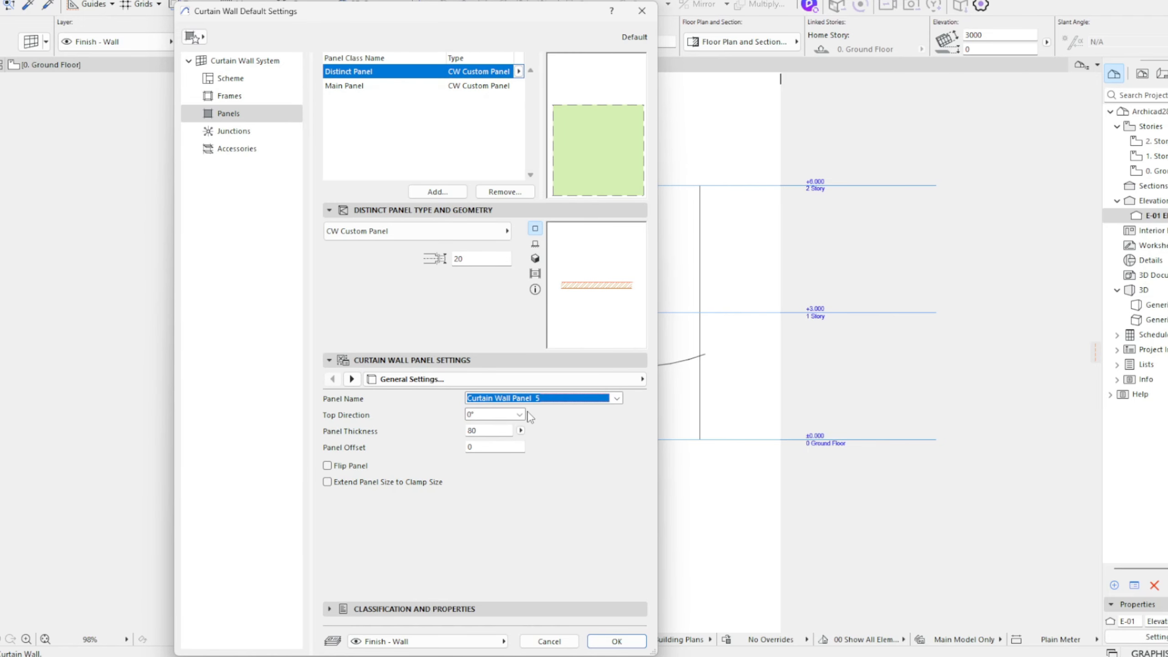
left_click(503, 86)
left_click(556, 398)
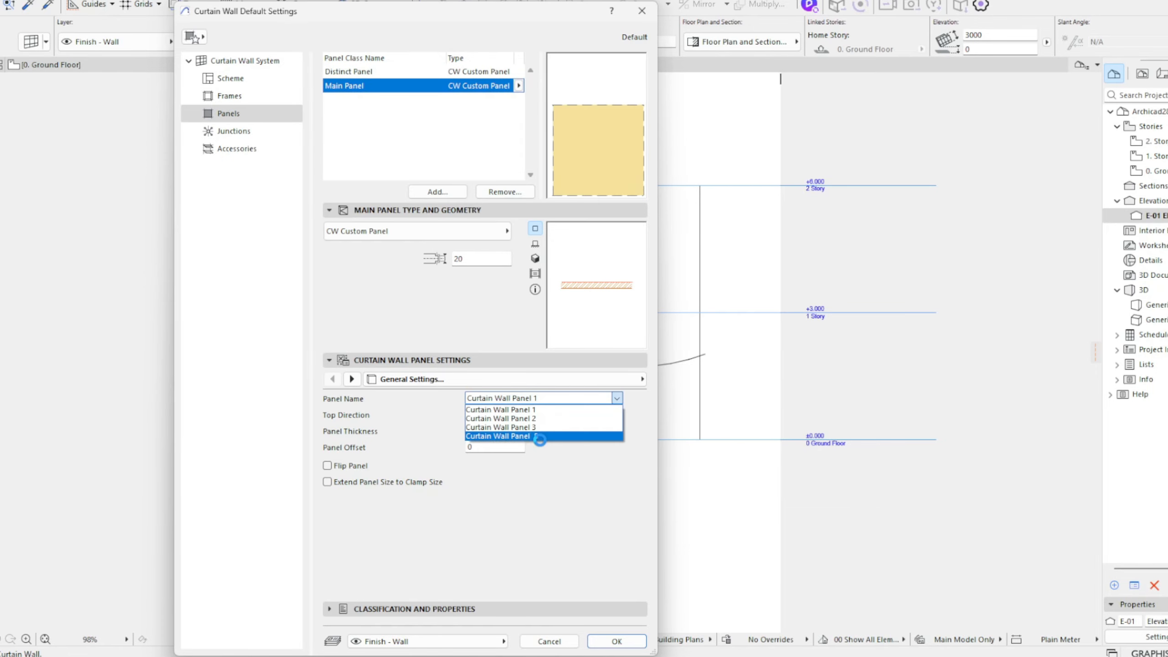
left_click(542, 428)
left_click(559, 399)
left_click(547, 437)
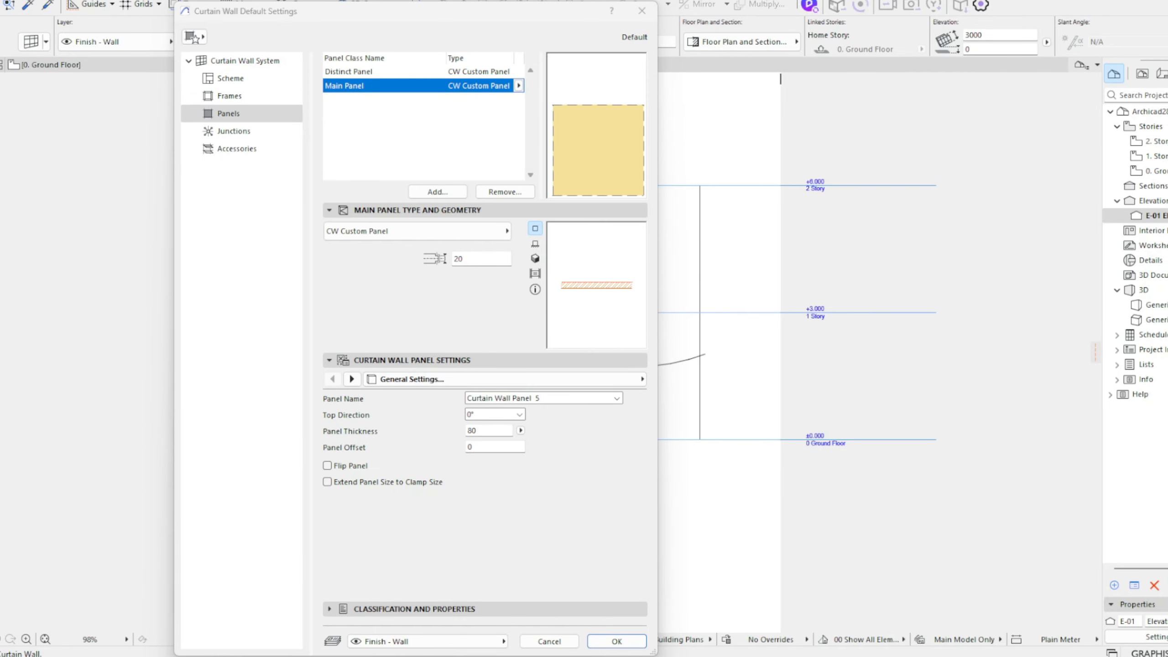
Step: Set the Distinct Panel's thickness to 1000 and its panel offset to -1000
left_click(457, 72)
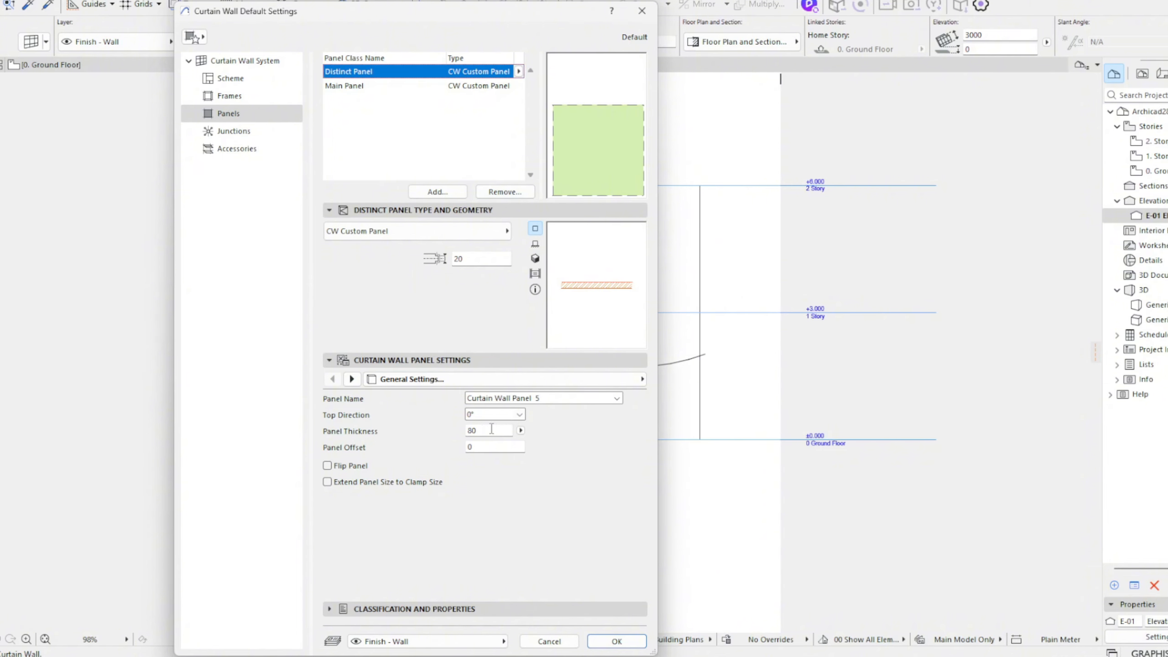
left_click_drag(492, 431, 452, 427)
type("1000")
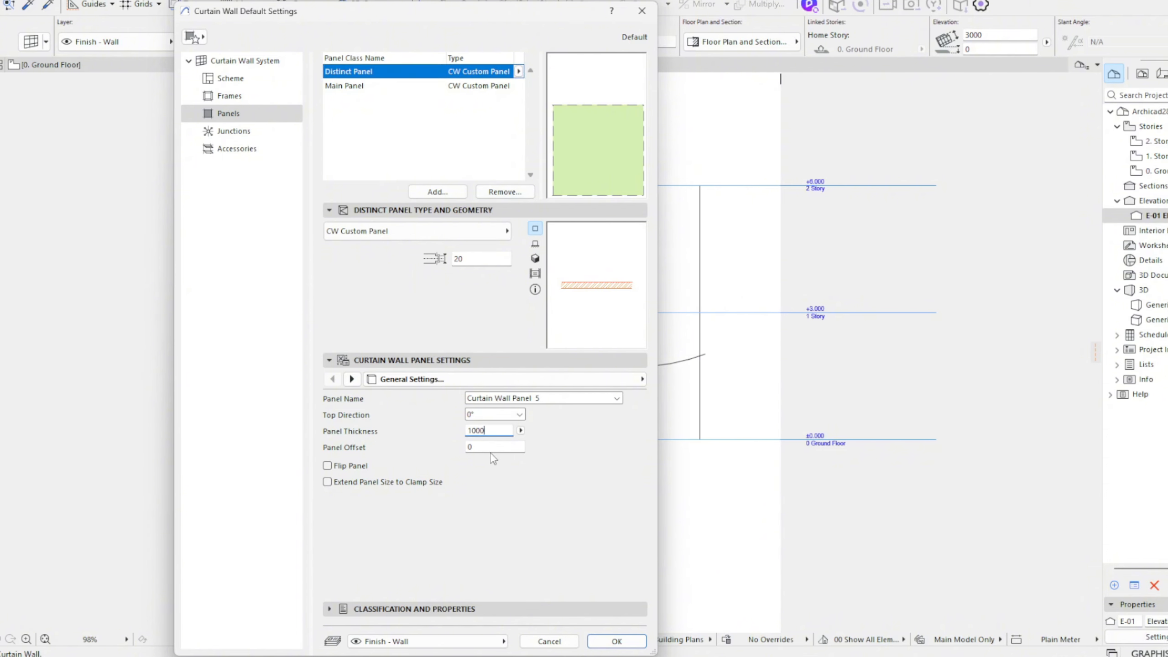
key("Tab")
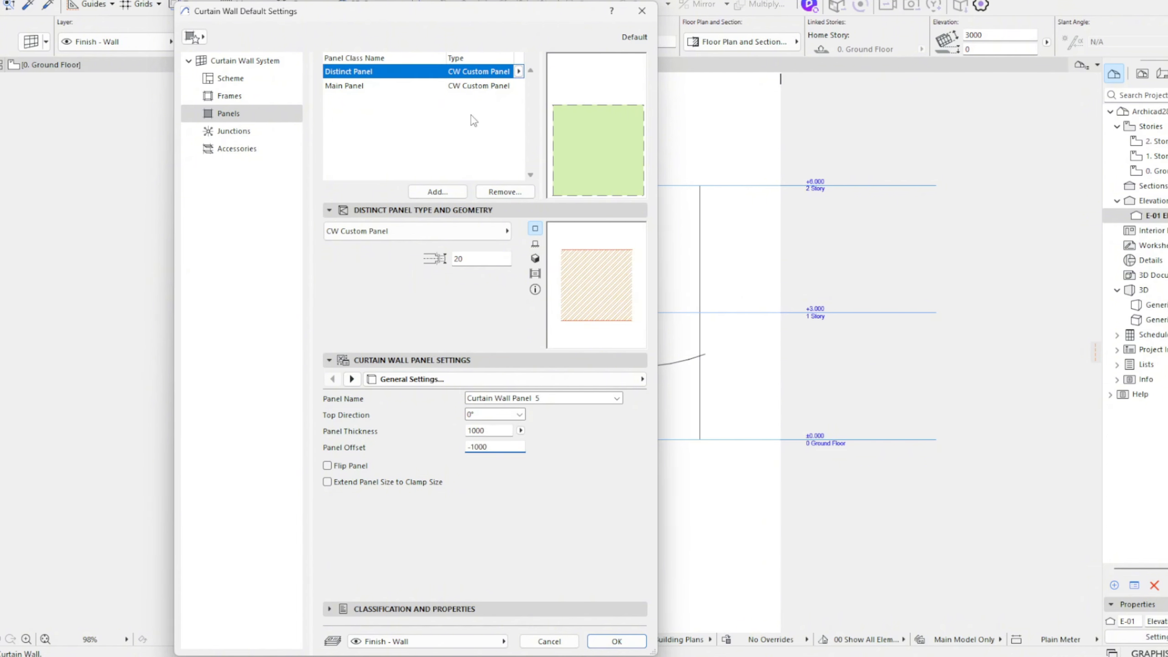
Step: Set the Main Panel's thickness to 500 and its panel offset to -500
left_click(469, 86)
left_click(483, 428)
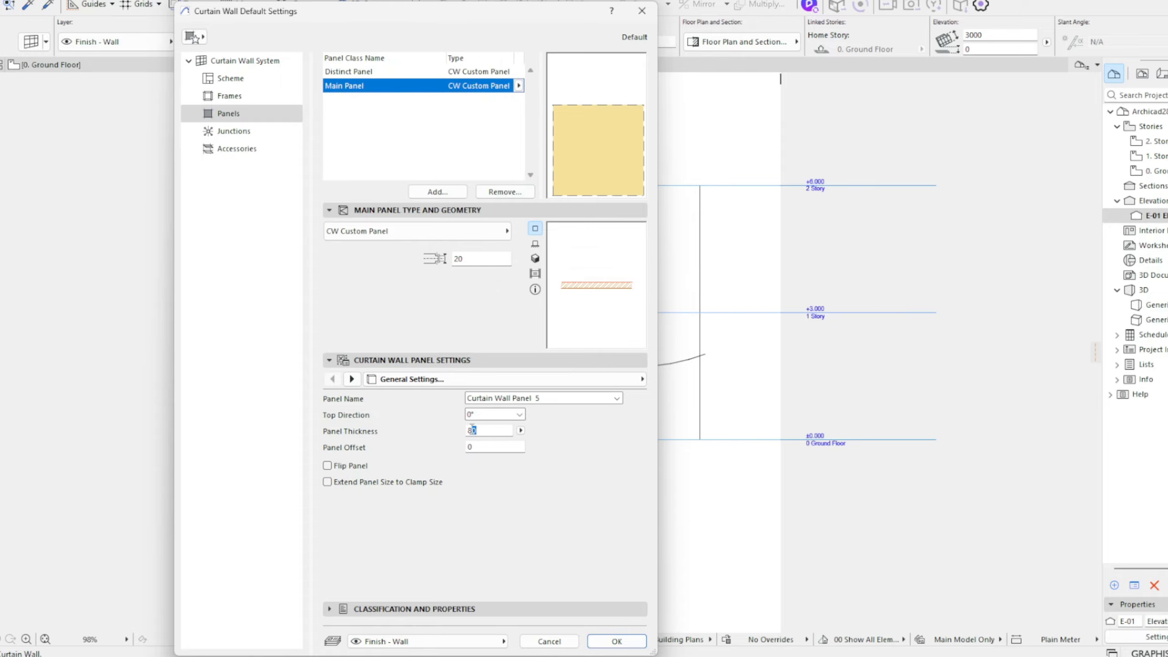
left_click_drag(472, 429, 458, 433)
type("500")
key("Tab")
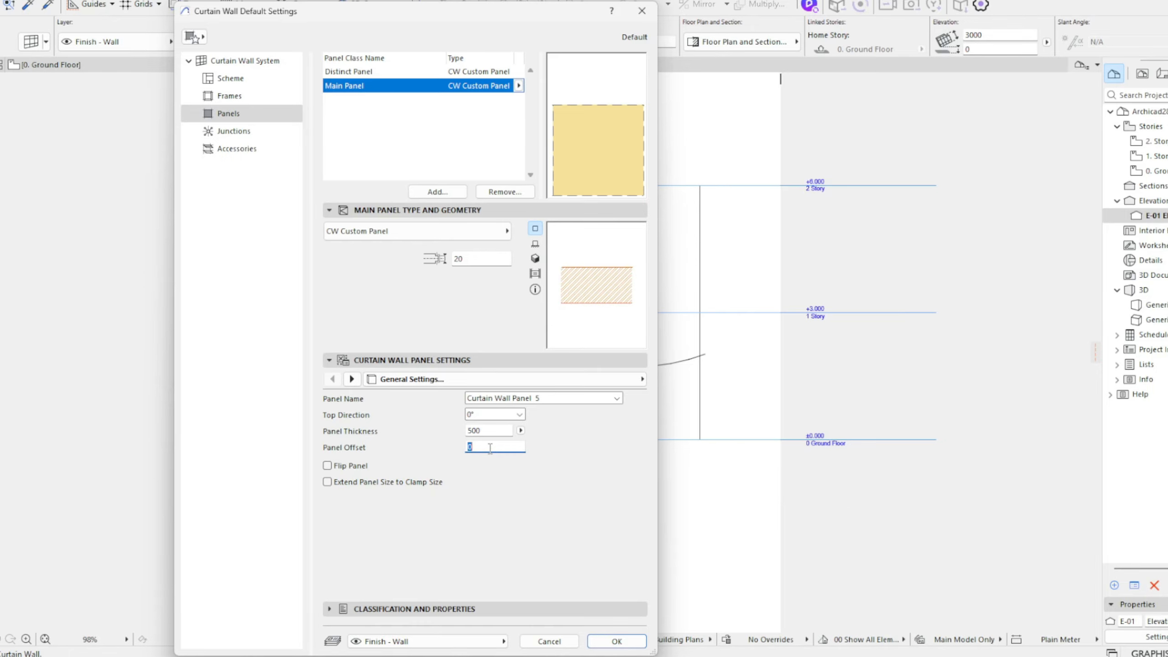
type("-500")
Step: Enable Flip Panel and Extend Panel Size to Clamp Size for the Main Panel and check the Distinct Panel's settings
left_click(348, 466)
left_click(358, 483)
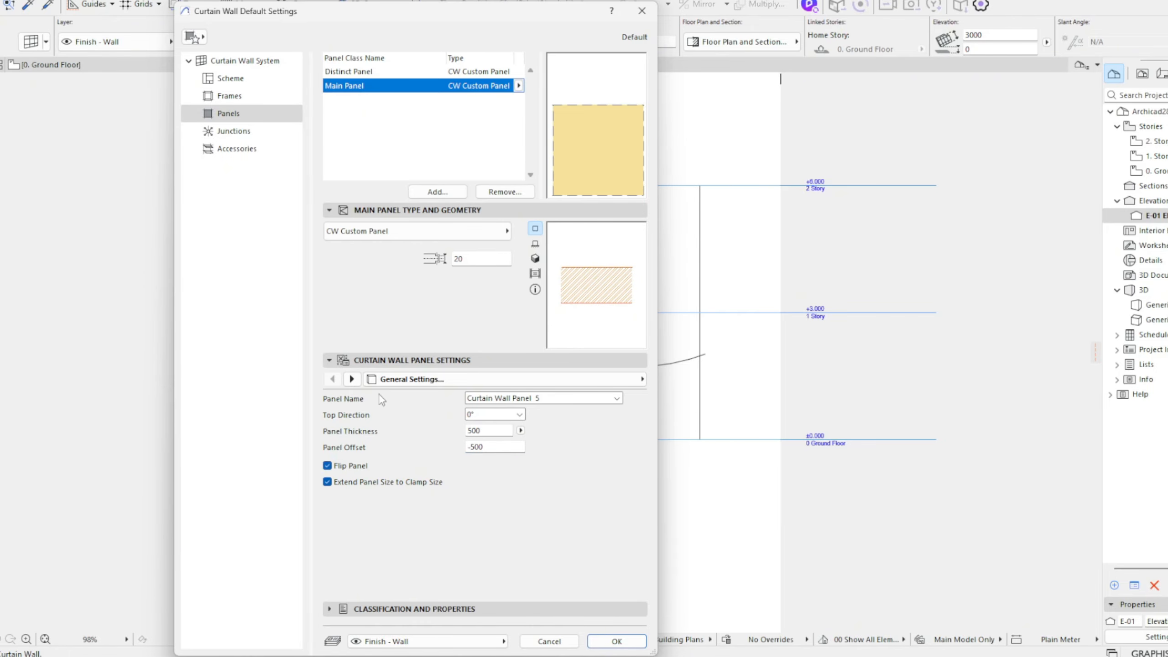
left_click(449, 73)
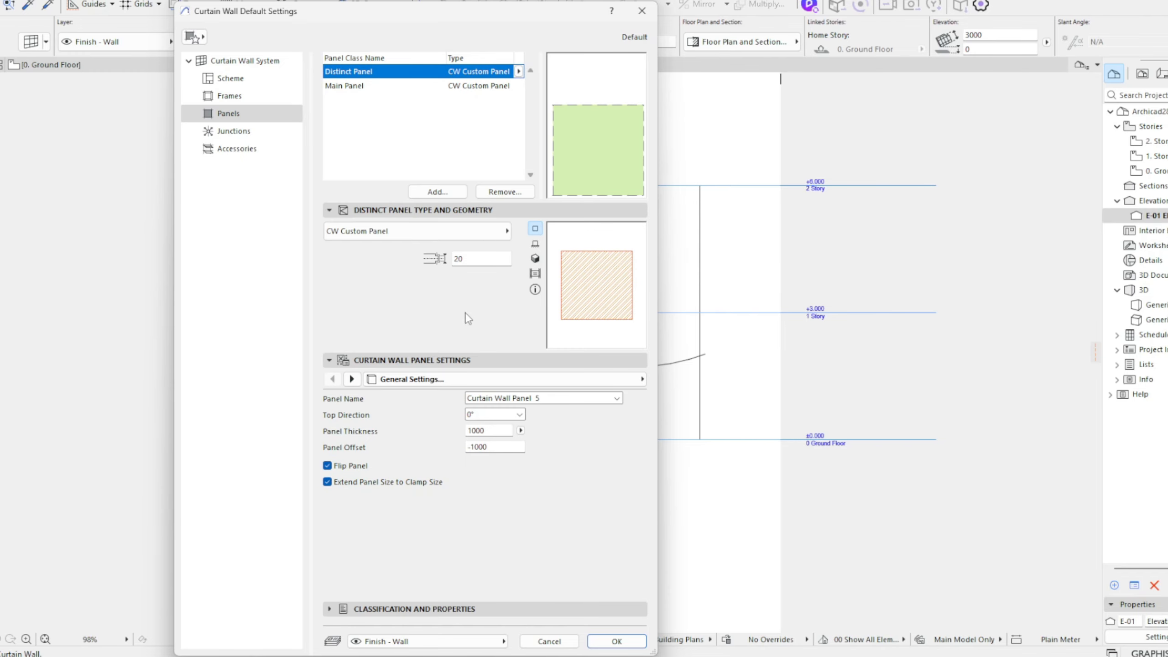
Step: In the curtain wall scheme, set column A's width and row 1's height to 150
left_click(271, 95)
left_click(270, 81)
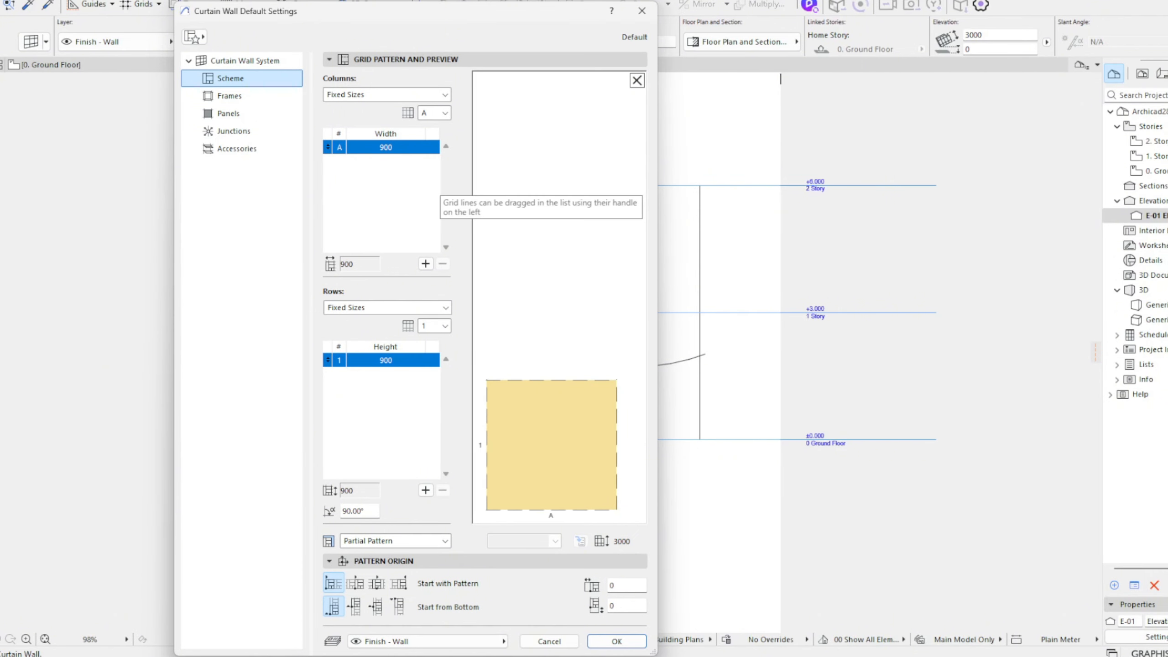
left_click(389, 153)
type("150")
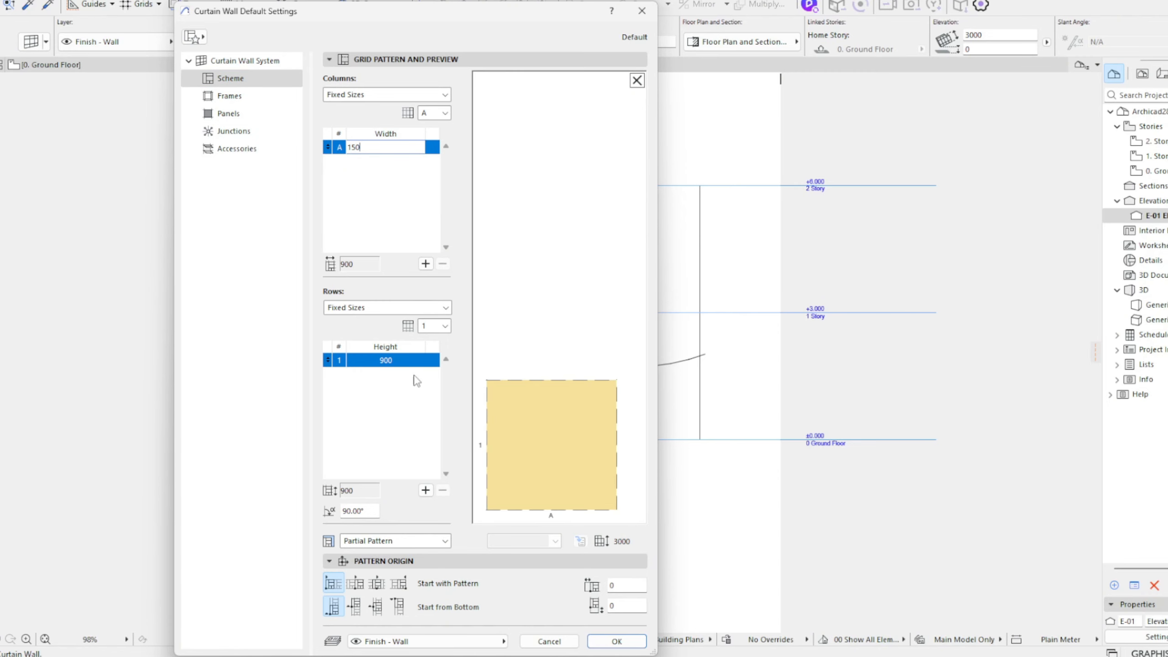
left_click(386, 360)
type("150")
key("Return")
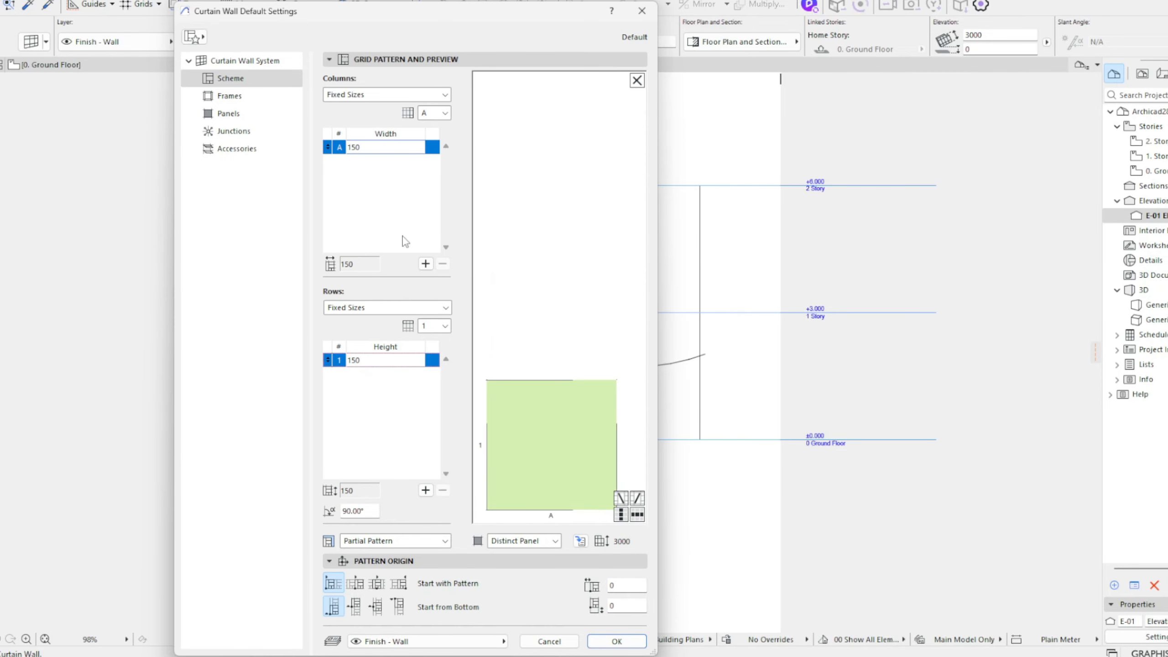
Step: Add a second column 150 wide to the scheme and set the single row's height to 6000
left_click(425, 264)
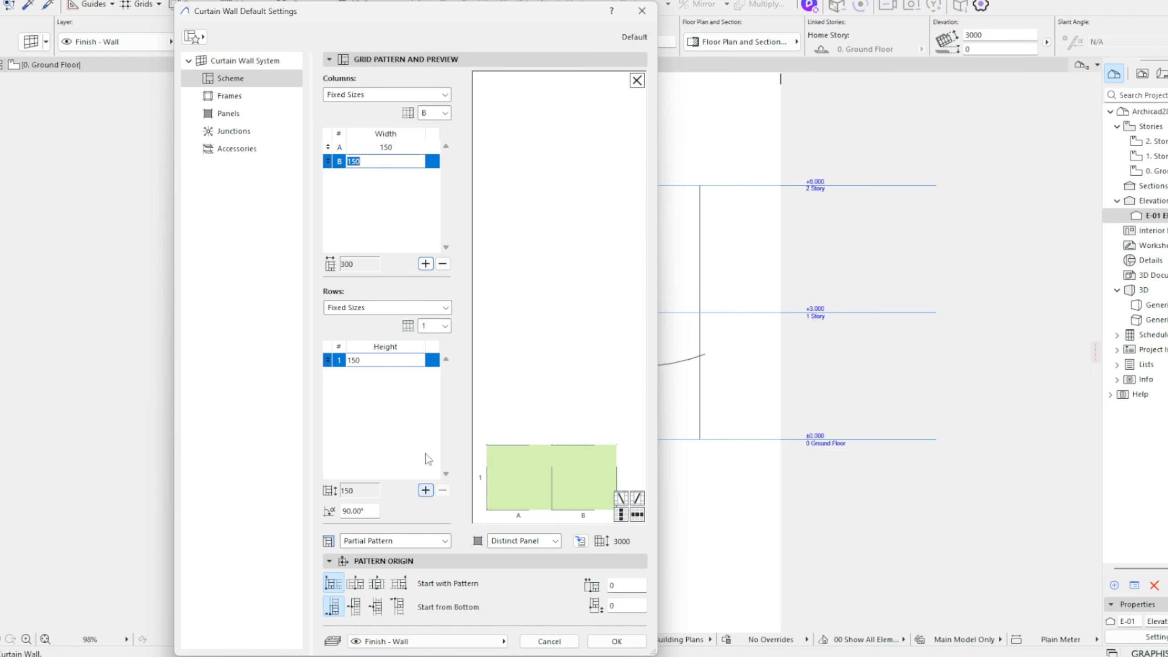
left_click(382, 360)
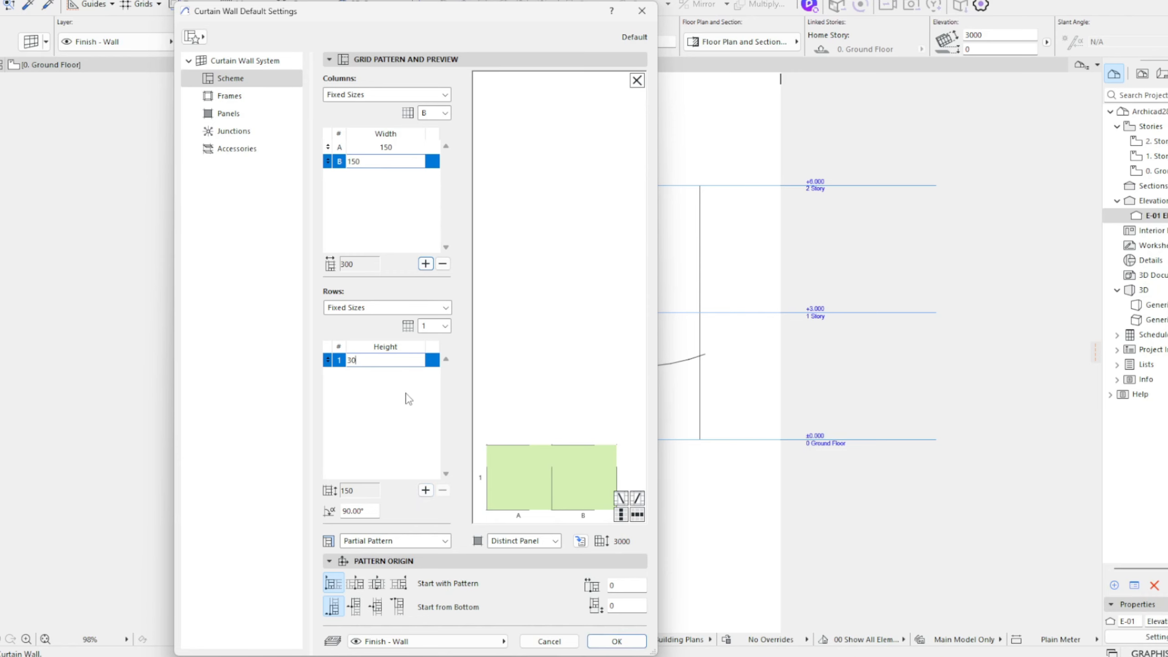
type("3000")
key("Return")
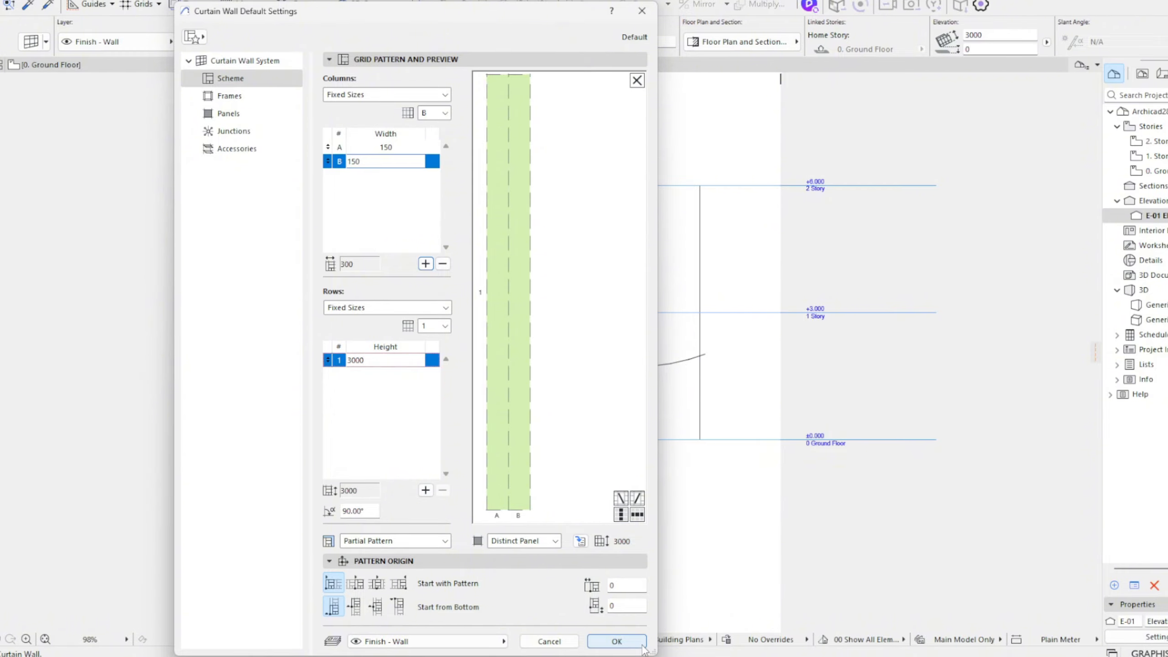
left_click_drag(368, 364, 322, 368)
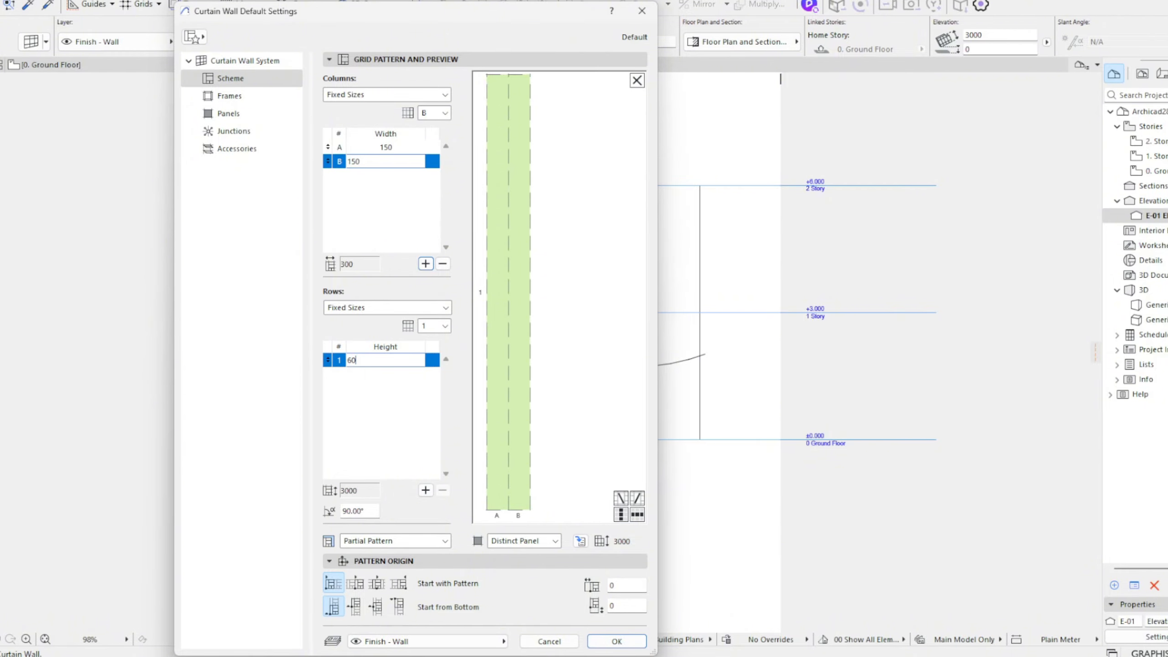
type("6000")
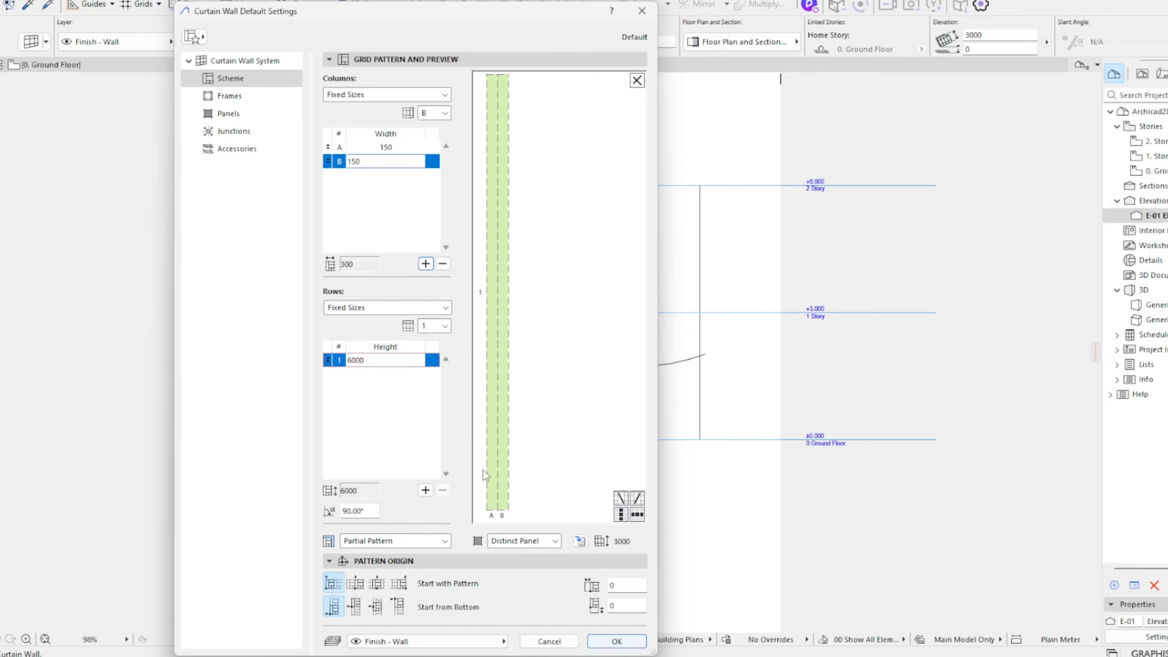
Step: Assign the Main Panel to the cells of columns A and B in the curtain wall scheme
left_click(493, 498)
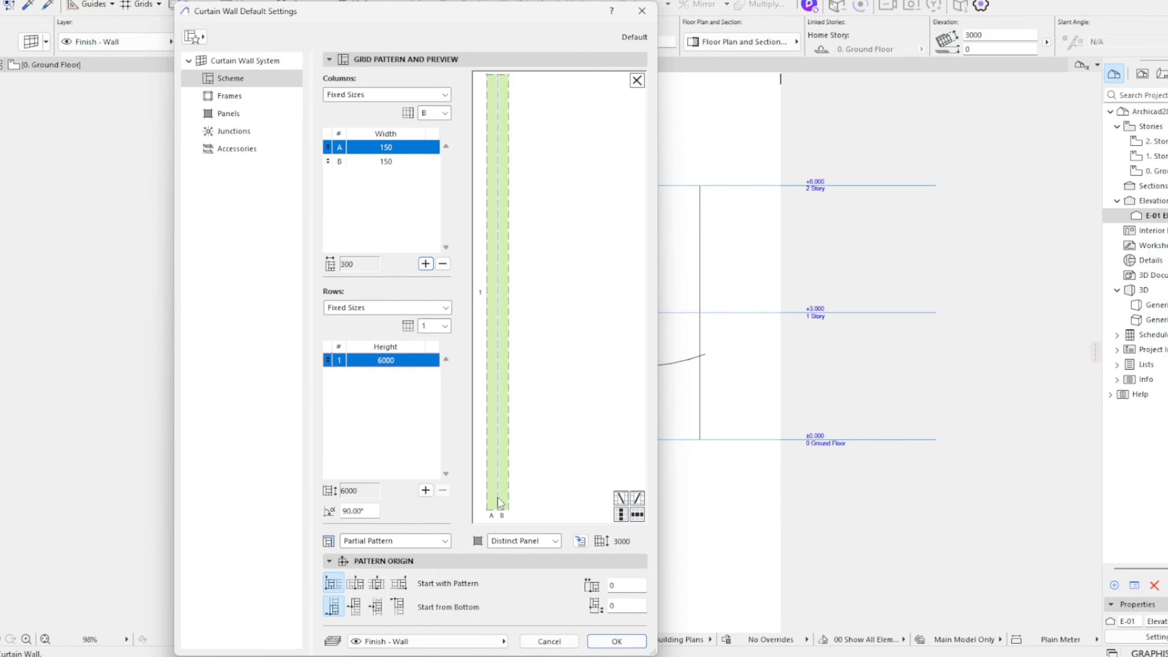
left_click(521, 544)
left_click(524, 587)
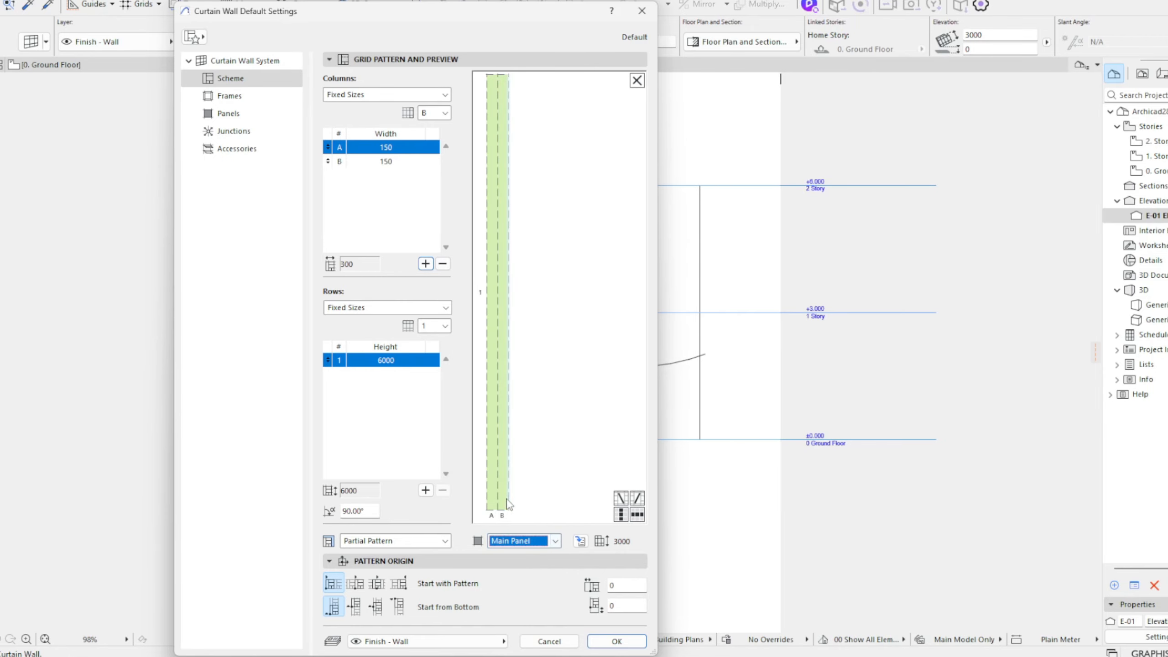
left_click(507, 496)
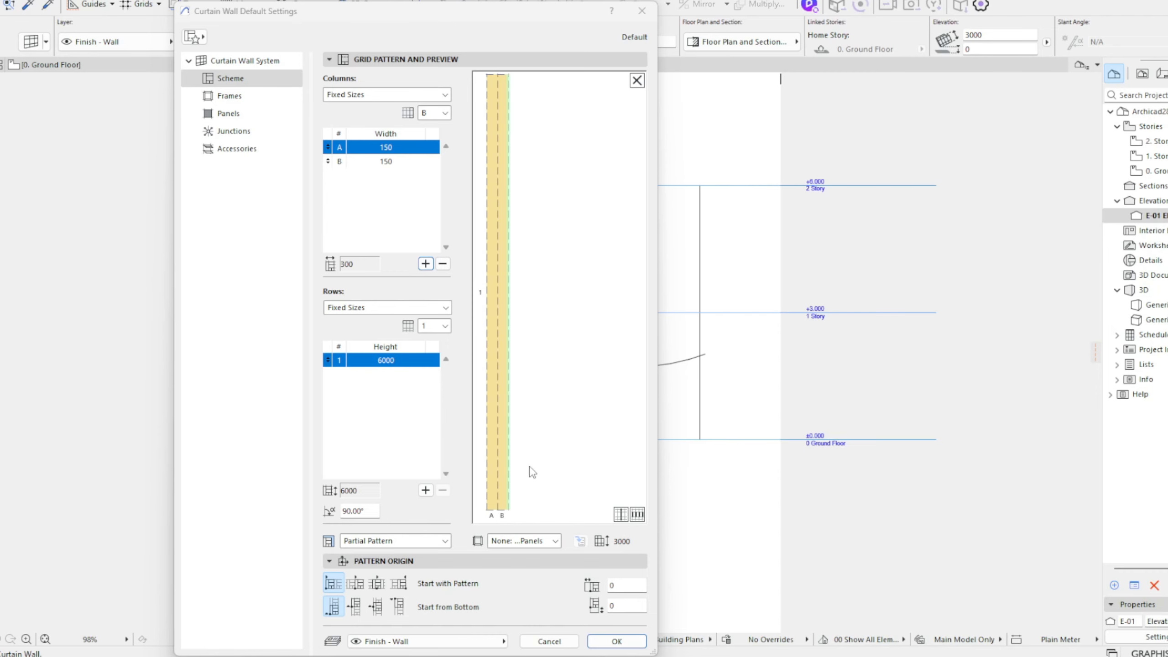
left_click(506, 478)
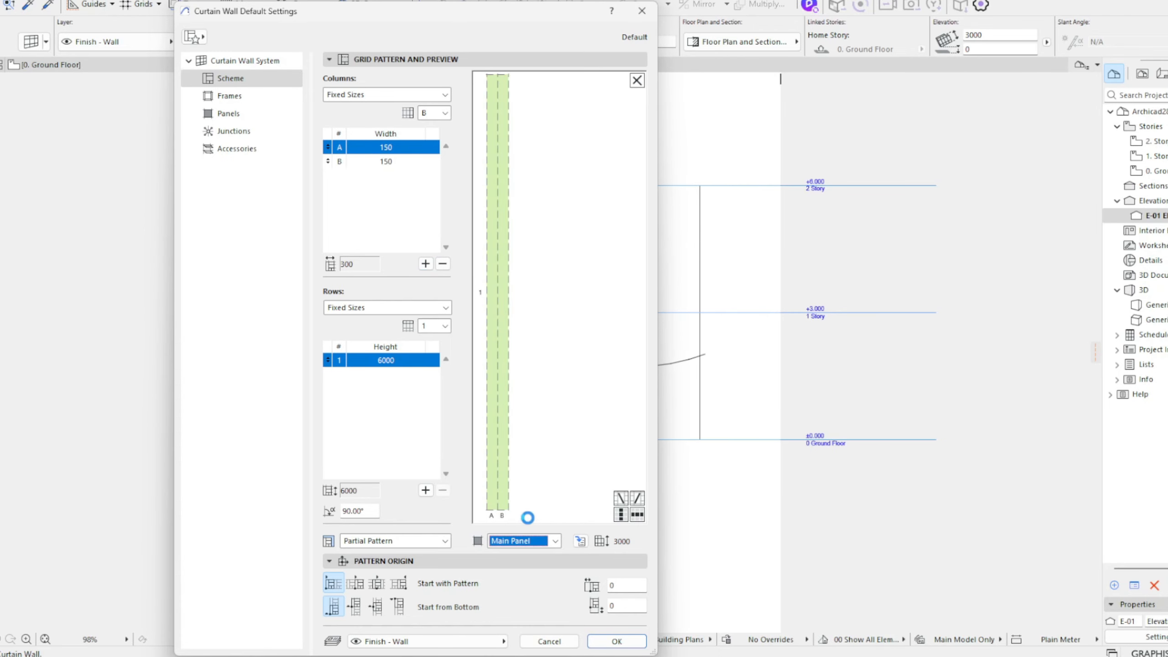
left_click(493, 514)
left_click(537, 484)
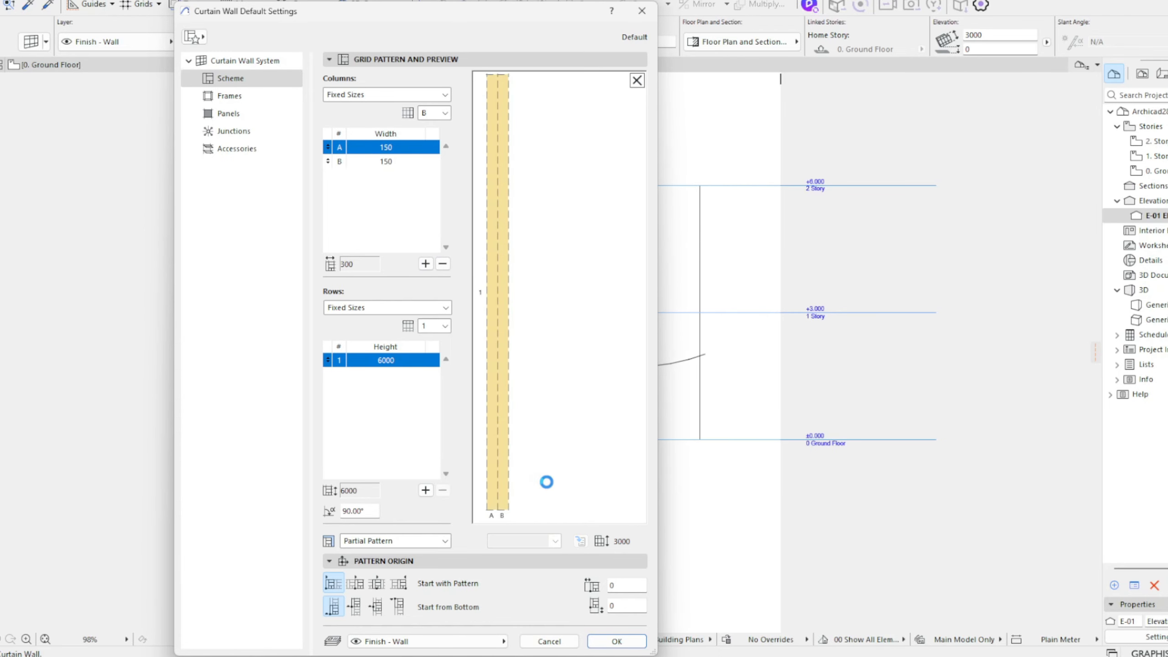
Step: Try the Deleted Panel in the scheme's cells and reassign the Main Panel
left_click(491, 501)
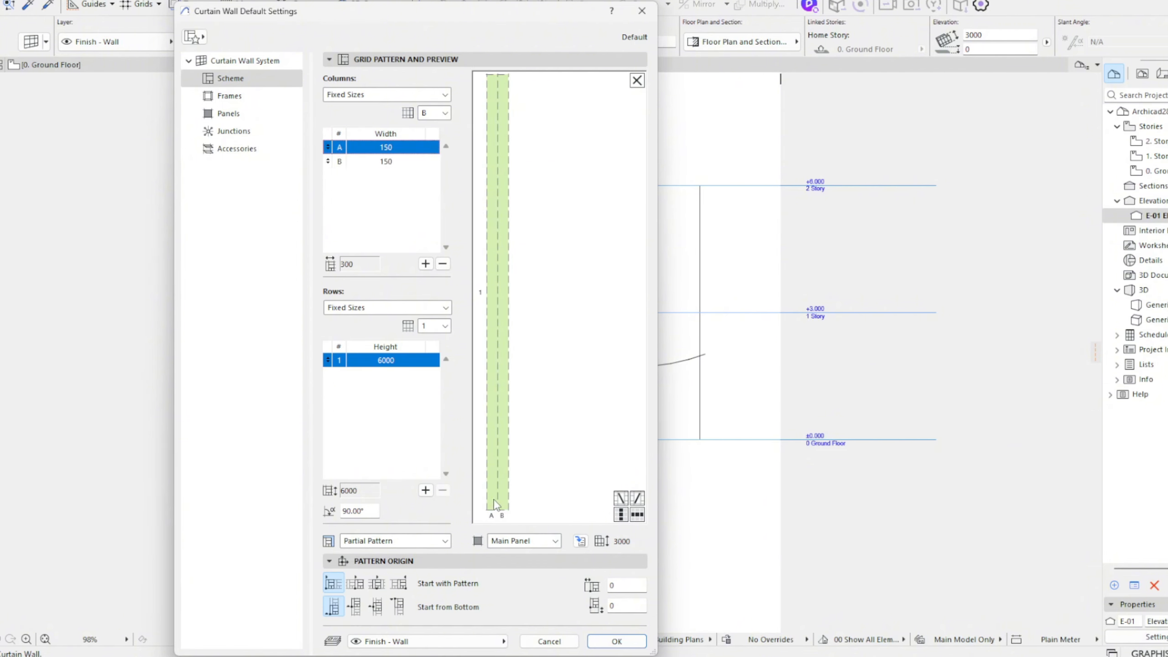
left_click(517, 534)
left_click(524, 553)
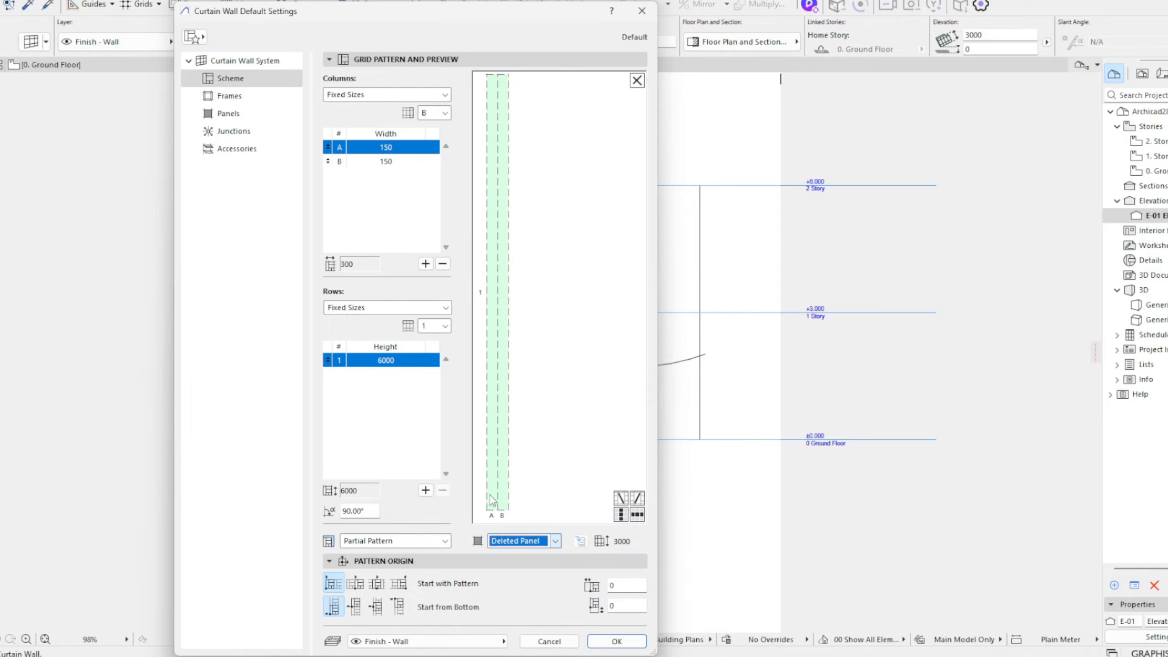
left_click(520, 540)
left_click(524, 587)
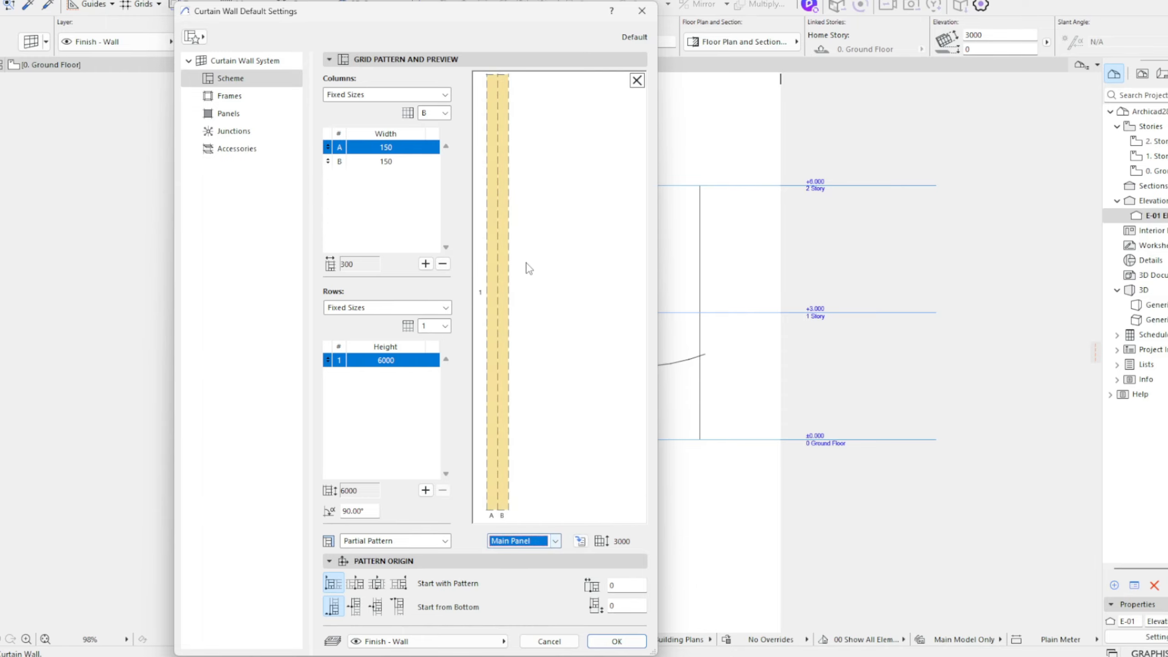
left_click(434, 113)
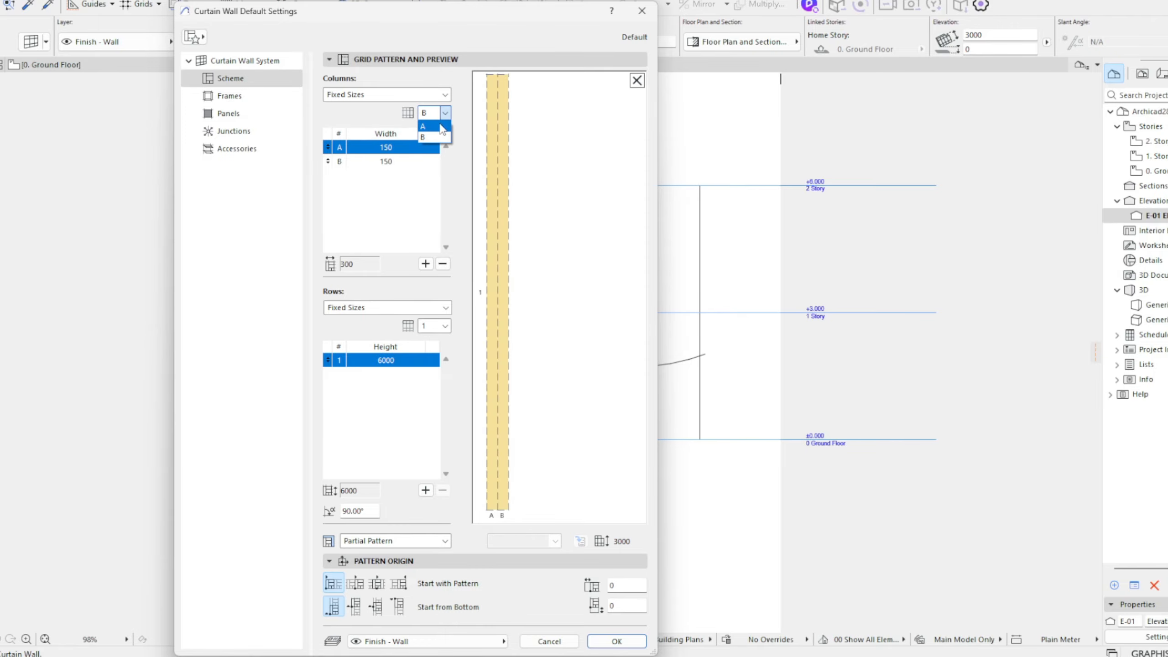
left_click(440, 124)
left_click(444, 112)
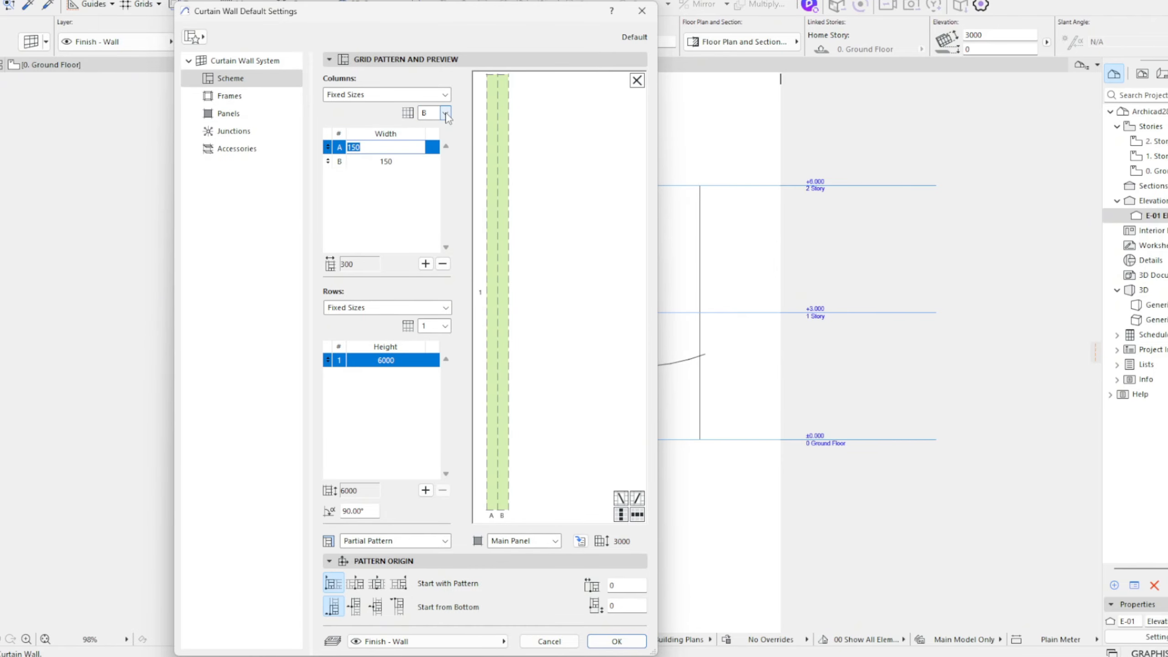
left_click(446, 113)
left_click(390, 224)
left_click(397, 205)
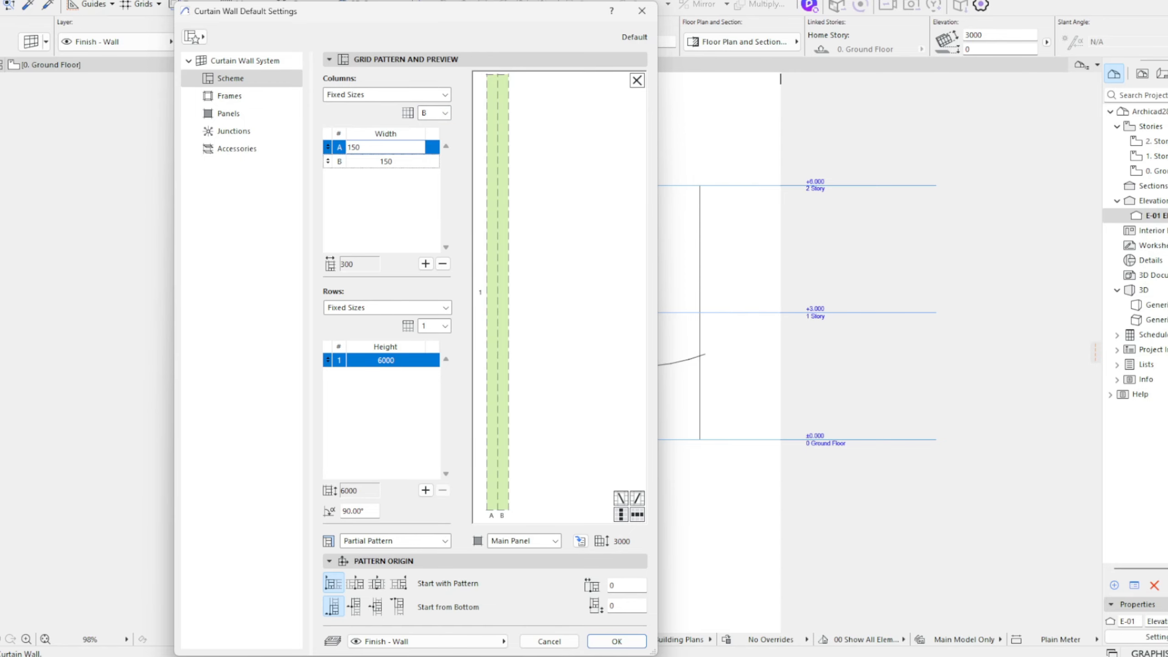
Step: Set the height of row 1 in the scheme to 3000
left_click(392, 358)
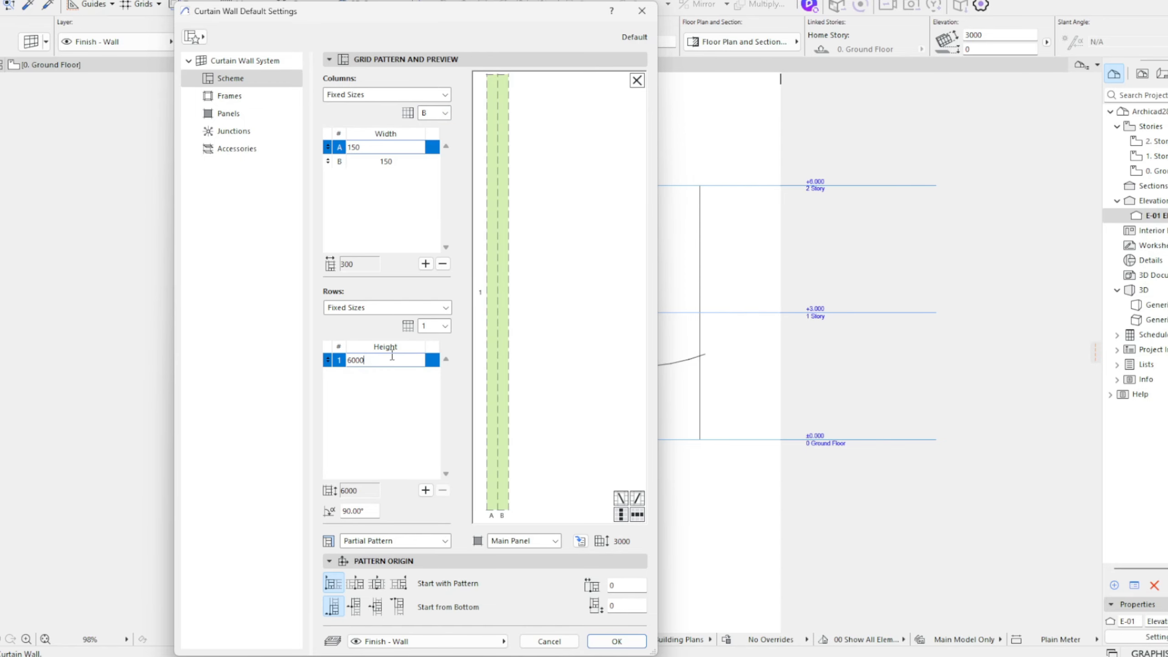
type("3000")
left_click(380, 401)
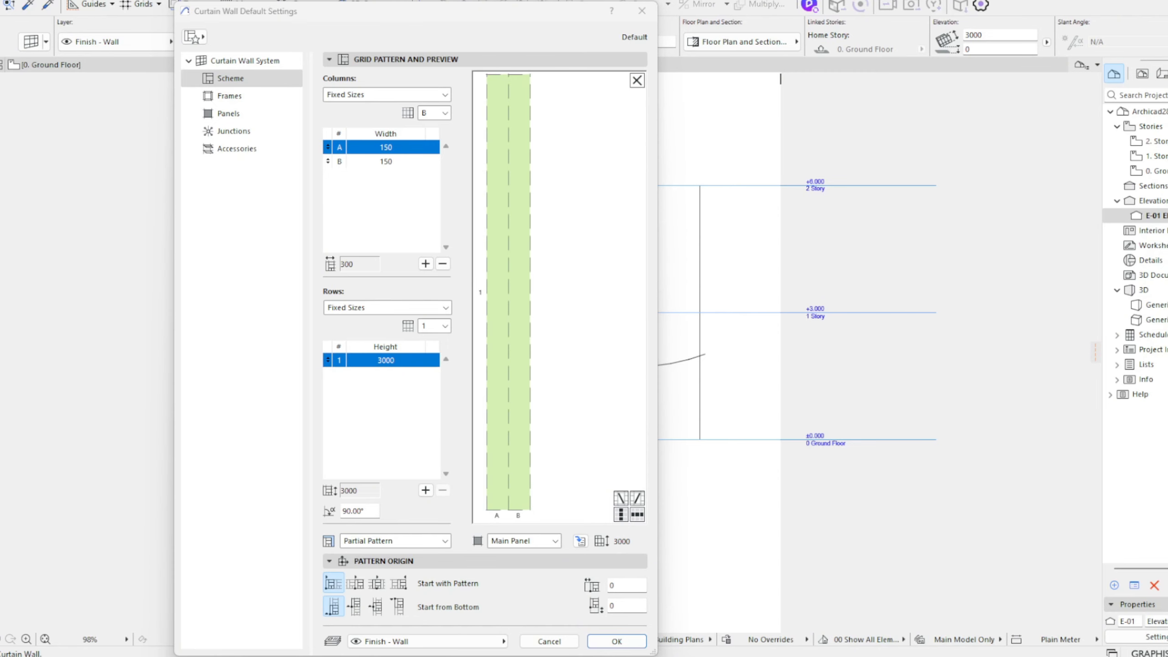
Step: Try to assign the Deleted Panel to the cells of the two-column pattern
left_click(400, 162)
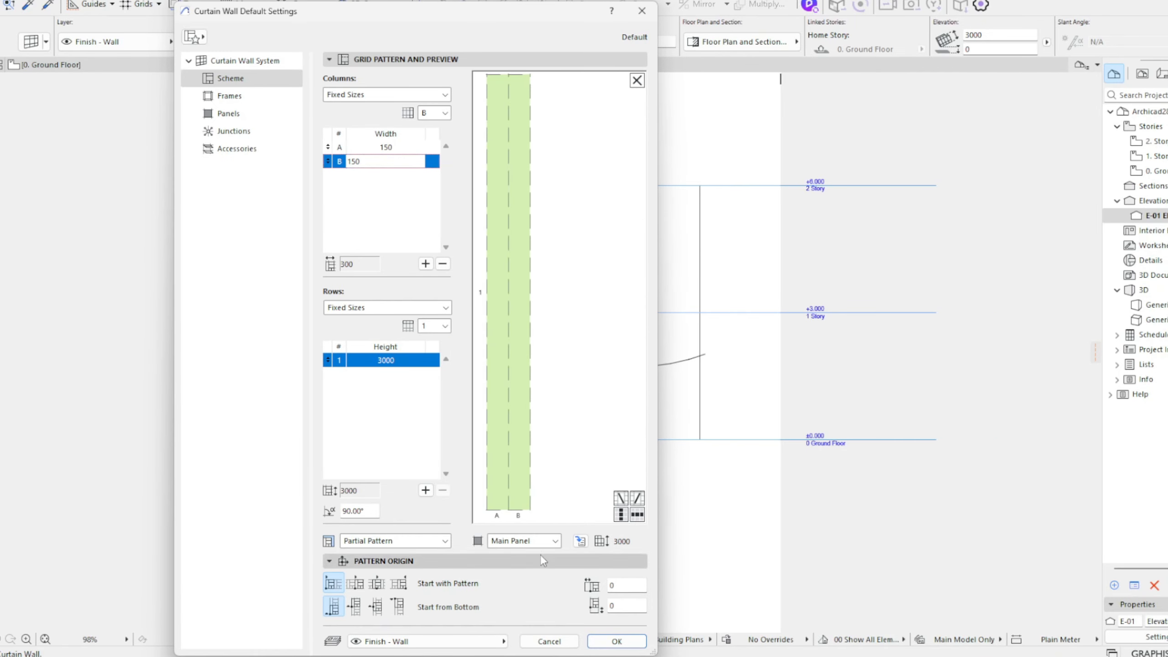
left_click(537, 541)
left_click(526, 553)
left_click(546, 485)
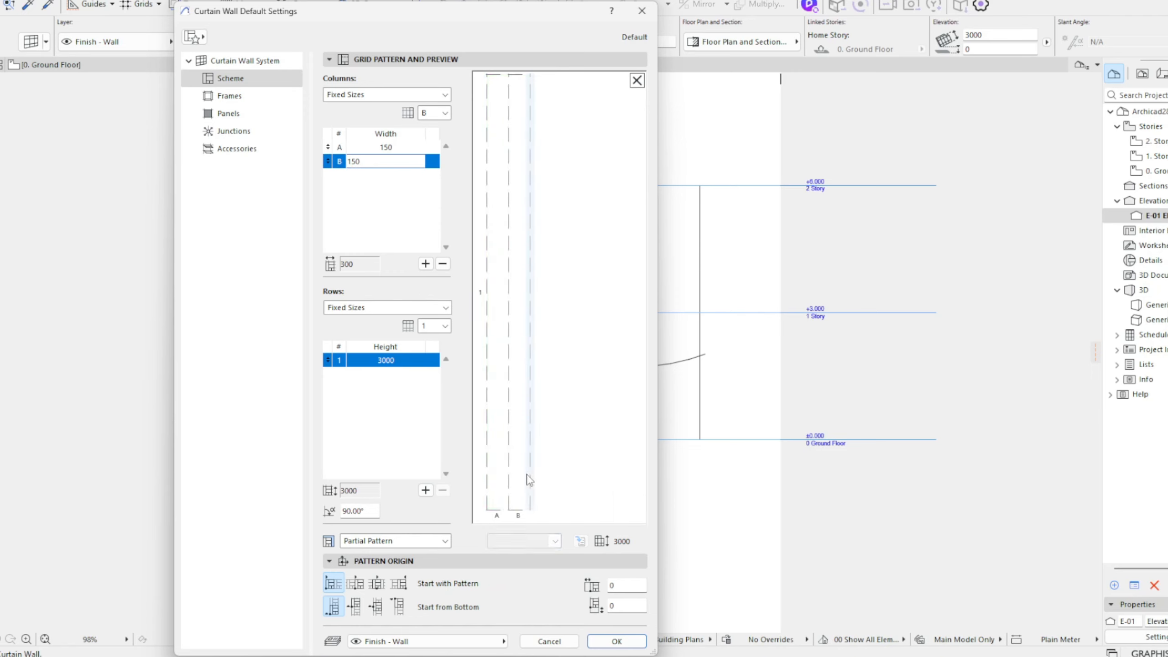
left_click(523, 478)
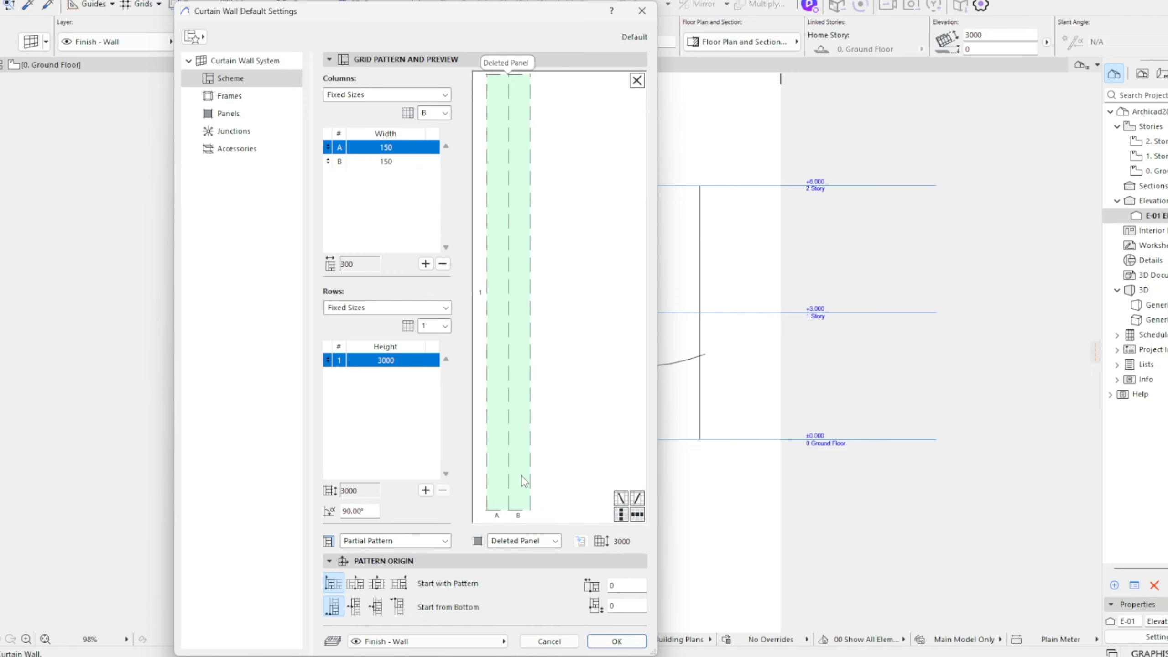
Step: Set the scheme's column choice to A and assign the Main Panel to the pattern's cells again
left_click(397, 147)
left_click(436, 116)
left_click(436, 126)
left_click(532, 544)
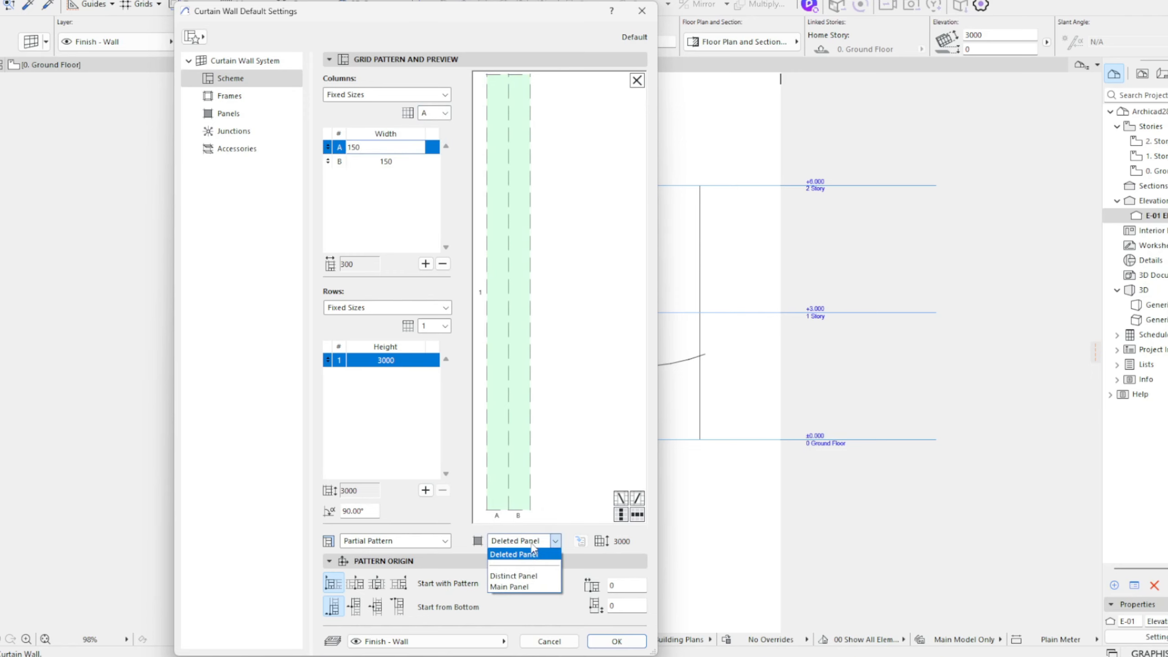
left_click(520, 584)
left_click(571, 422)
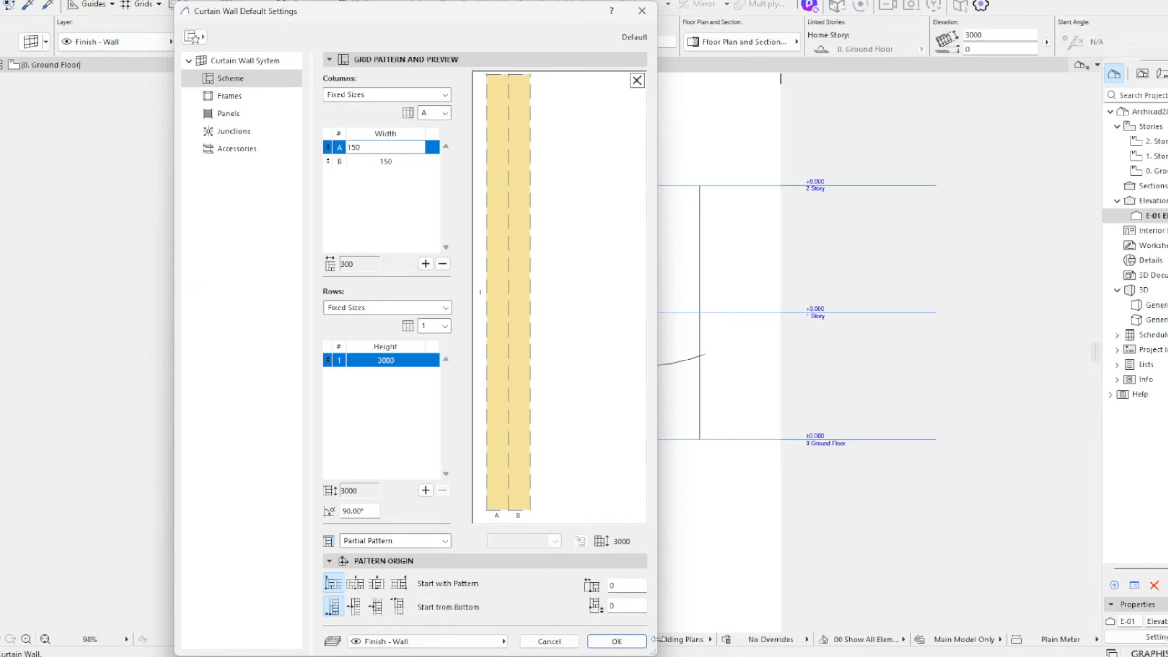
Step: Apply the curtain wall settings and place curtain walls in the facade areas below and above the spline
left_click(617, 641)
left_click(557, 420)
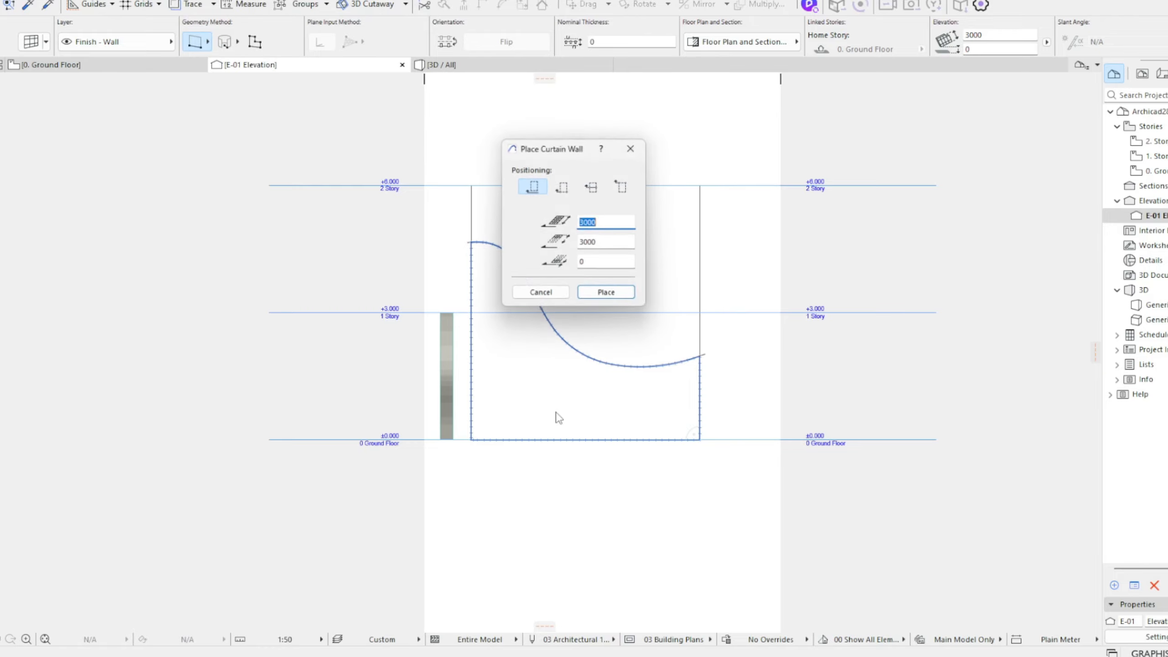
left_click(559, 298)
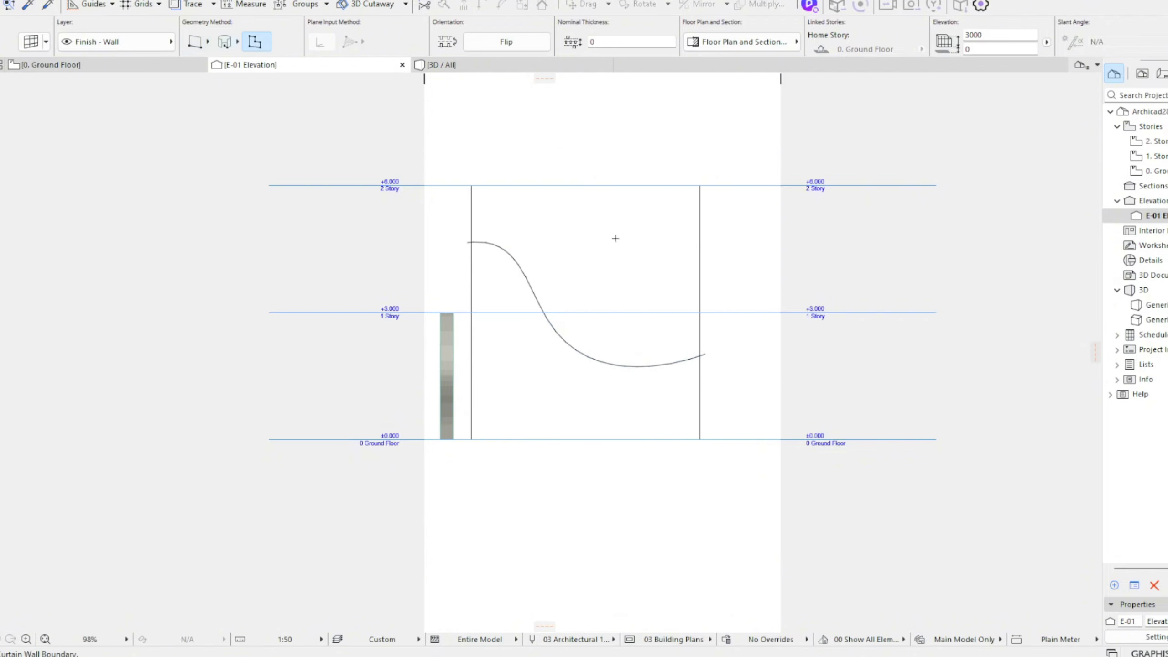
Step: Examine the placed curtain walls and the orientation of their panels in 3D, and close the 3D view
left_click(464, 65)
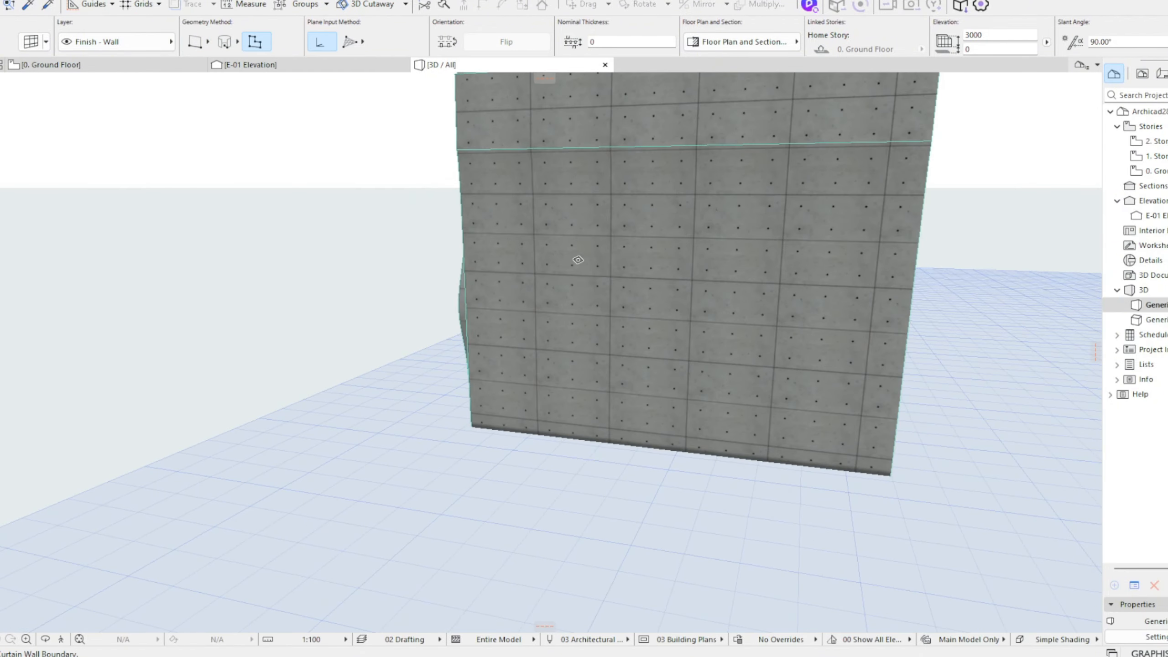
scroll(578, 259, "down", 3)
middle_click_drag(763, 230, 299, 273, "shift")
key("Escape")
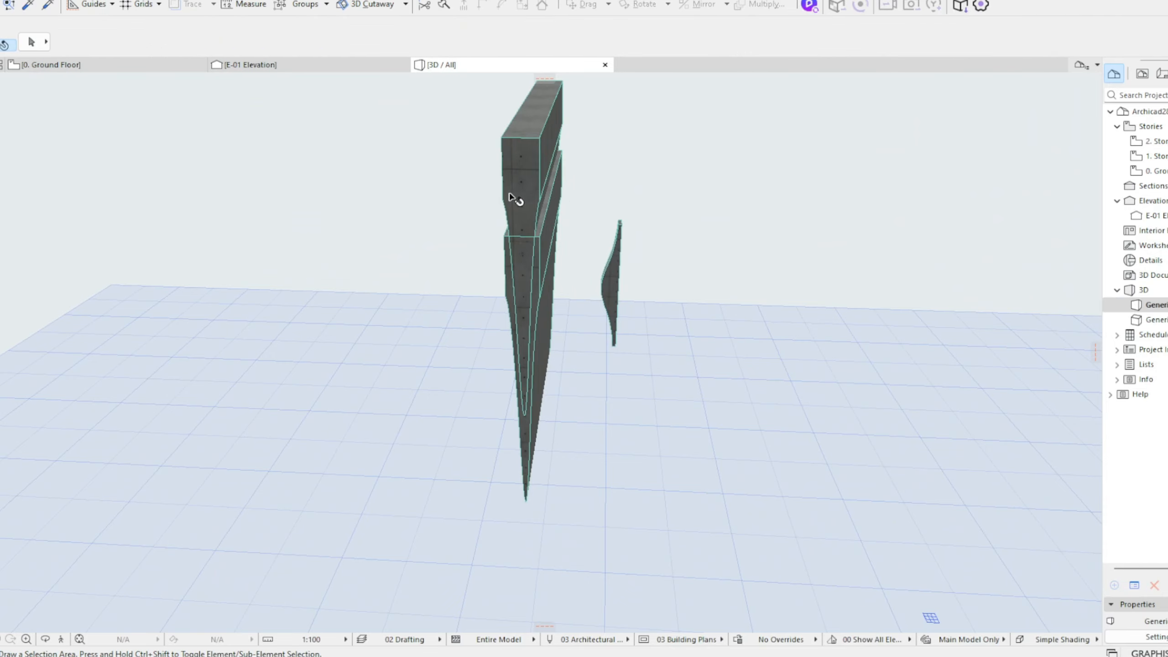
left_click(509, 197)
left_click(554, 503)
left_click(530, 418)
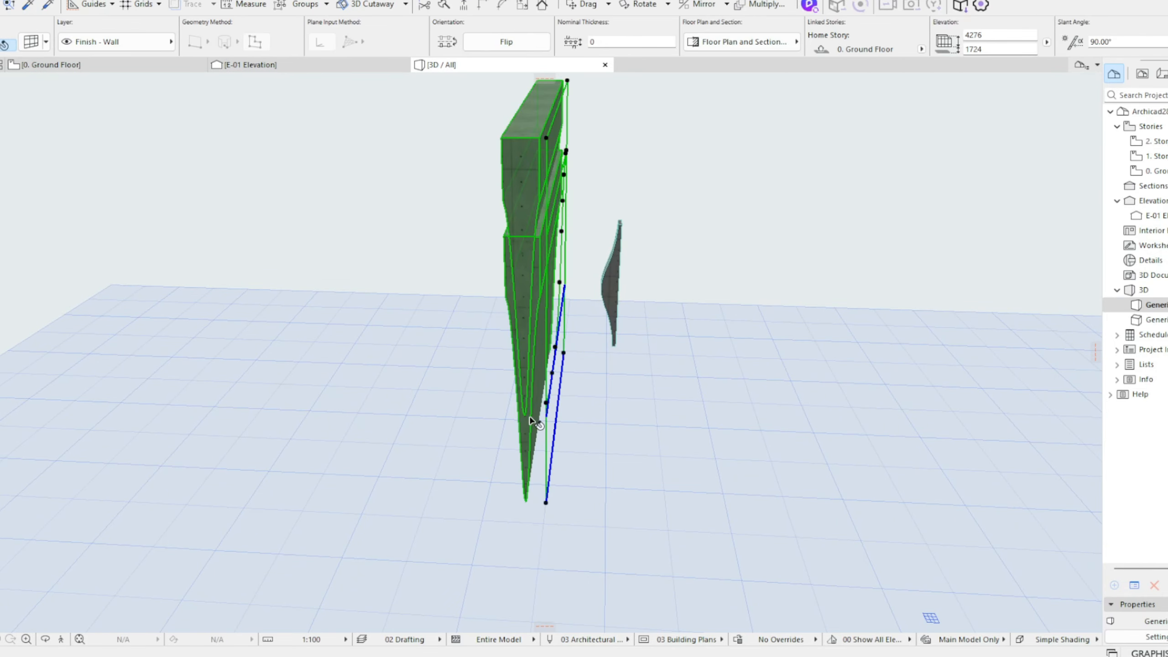
left_click(662, 366)
key("w")
middle_click_drag(725, 319, 726, 273, "shift")
key("w")
key("ctrl+w")
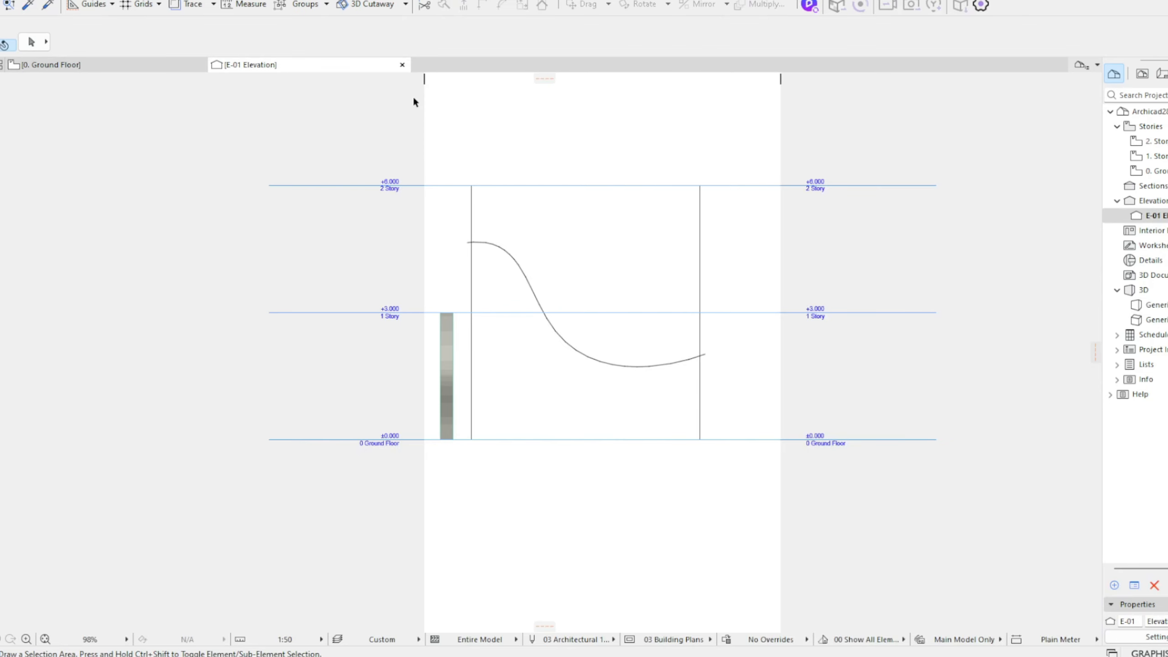
Step: Return to the Ground Floor plan and show all elements in 3D
left_click(107, 65)
key("Escape")
scroll(622, 421, "down", 2)
middle_click_drag(622, 420, 401, 378)
right_click(625, 331)
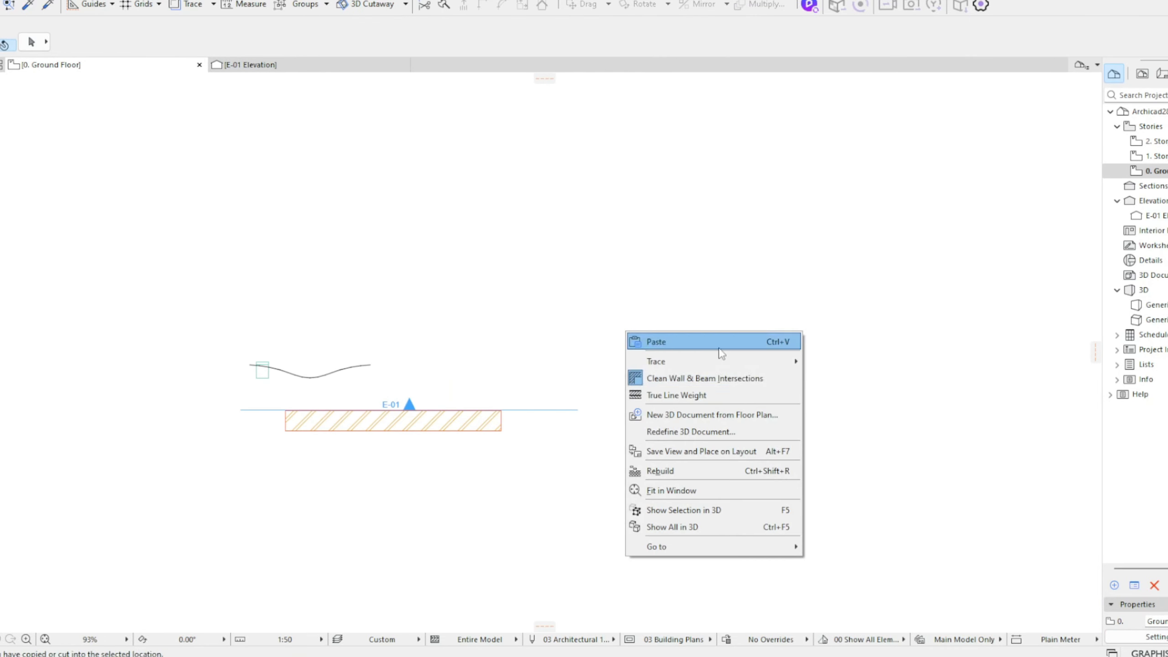
left_click(708, 527)
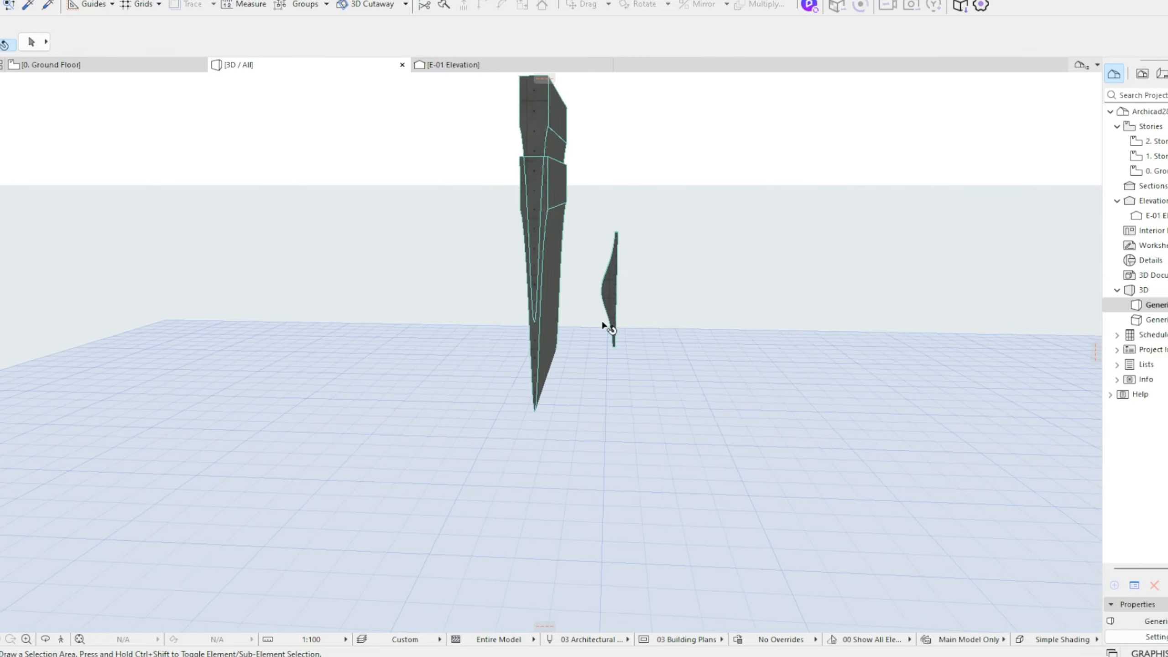
Step: Rotate the curved fin morph a quarter turn so it lies horizontally and move it away from the curtain walls
left_click(619, 300)
scroll(622, 310, "up", 2)
key("ctrl+e")
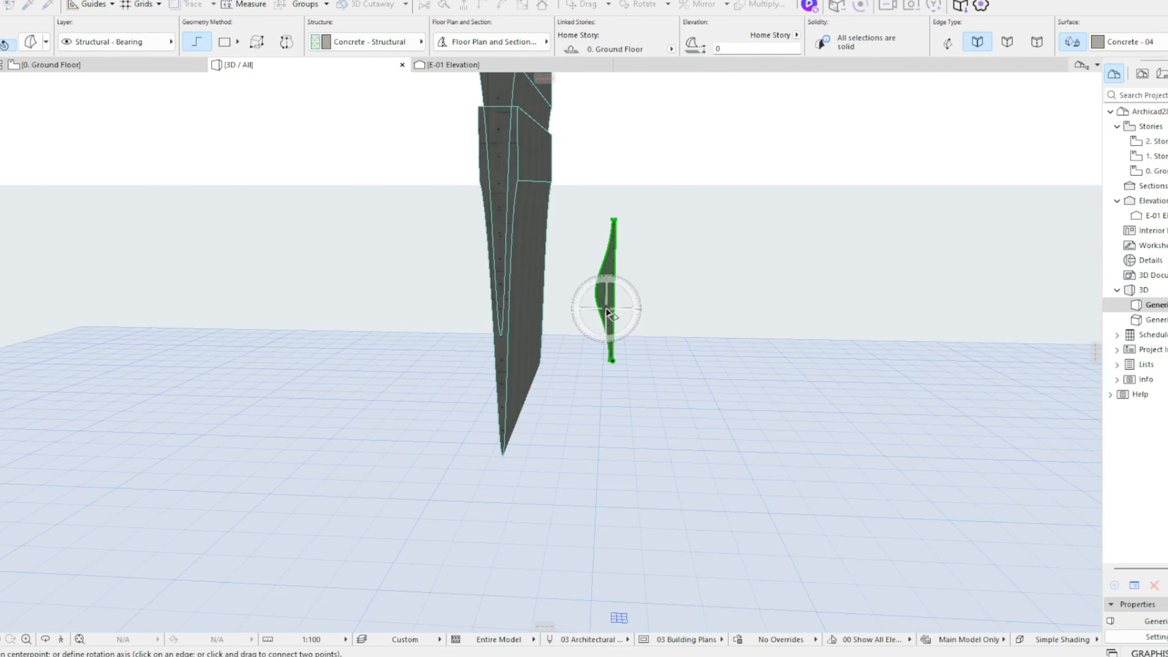
left_click(606, 308)
left_click(607, 252)
left_click(683, 307)
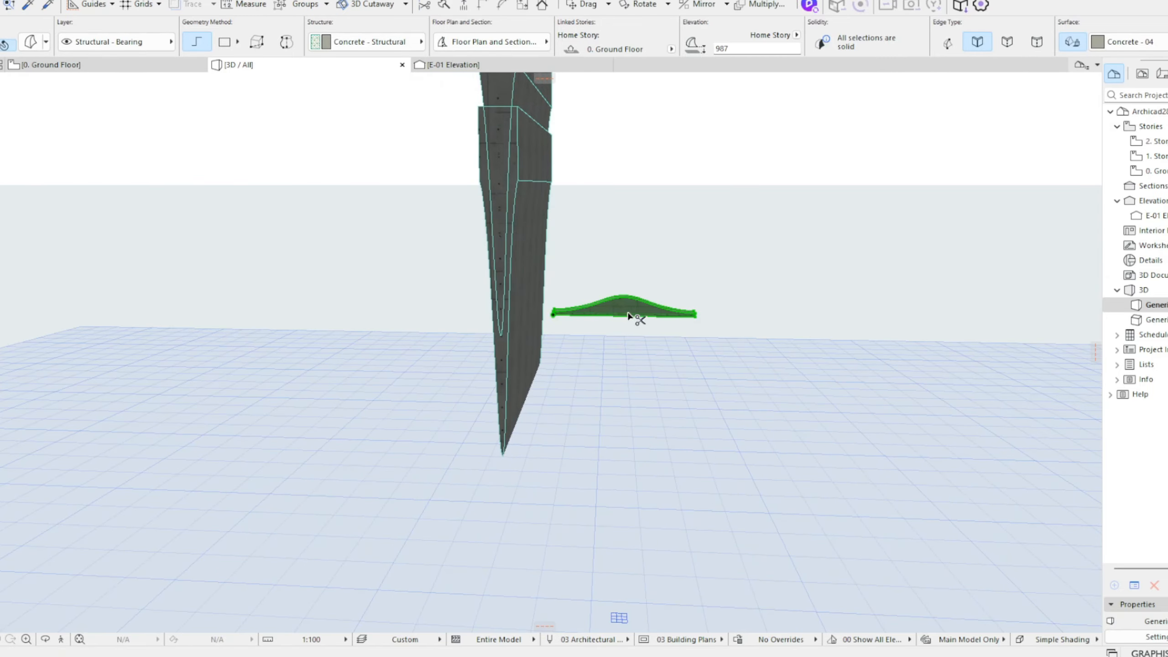
left_click_drag(636, 315, 800, 317)
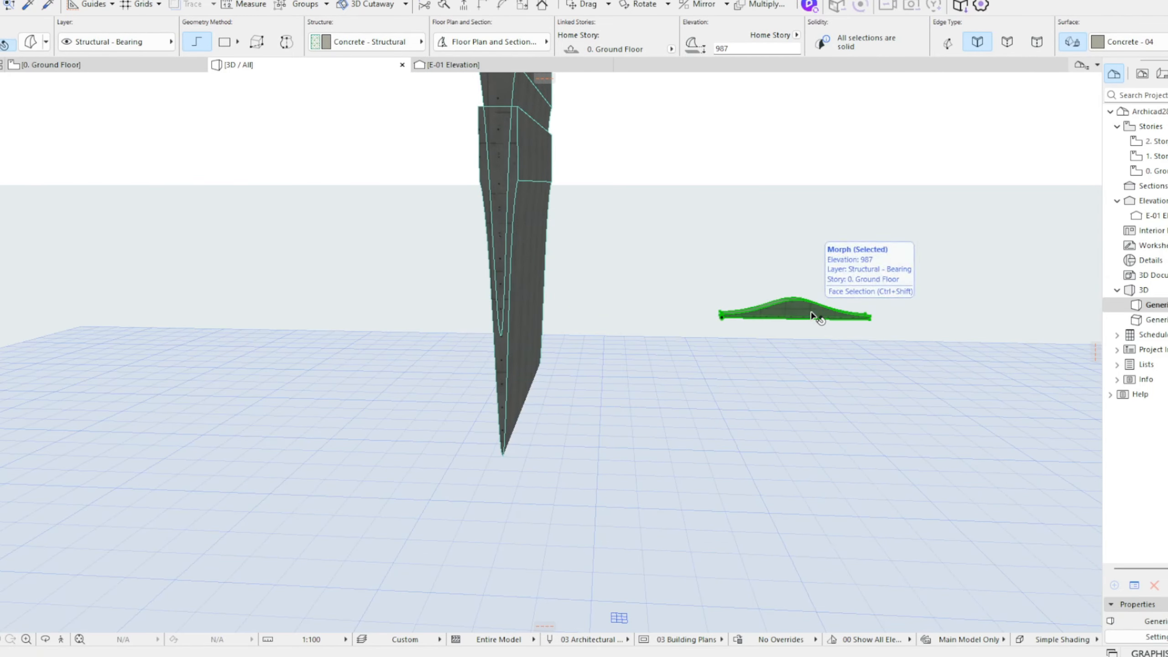
middle_click_drag(815, 296, 662, 315)
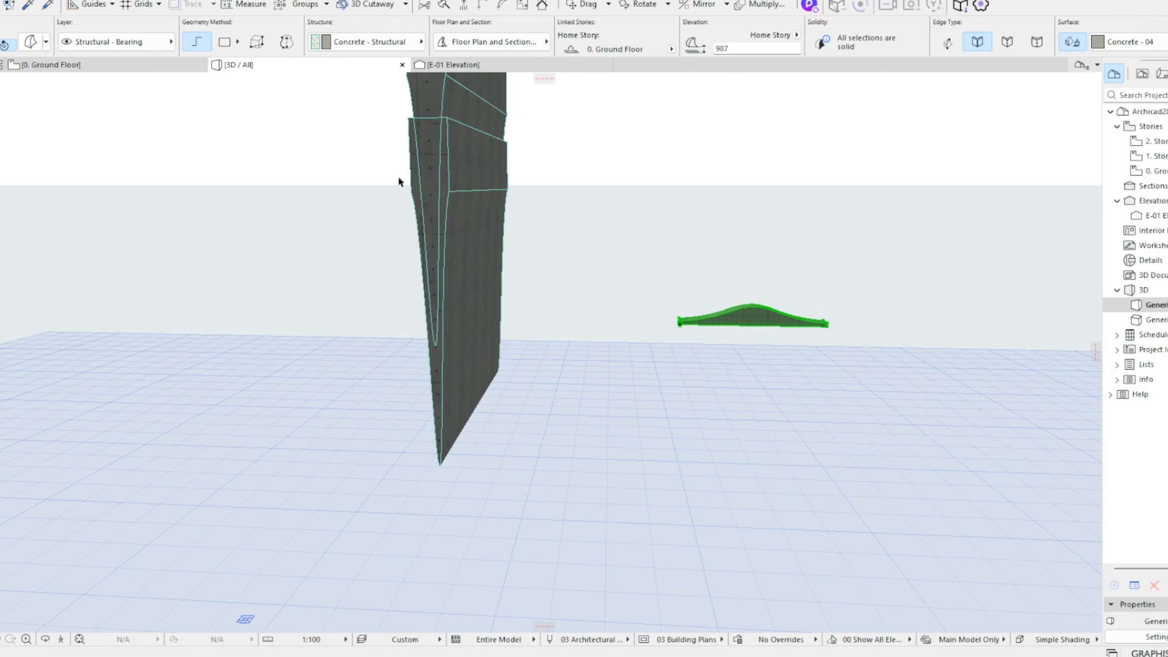
Step: Save the rotated morph as a Curtain Wall Panel in the Embedded Library, using the Current Editing Plane
left_click(0, 0)
mouse_move(18, 231)
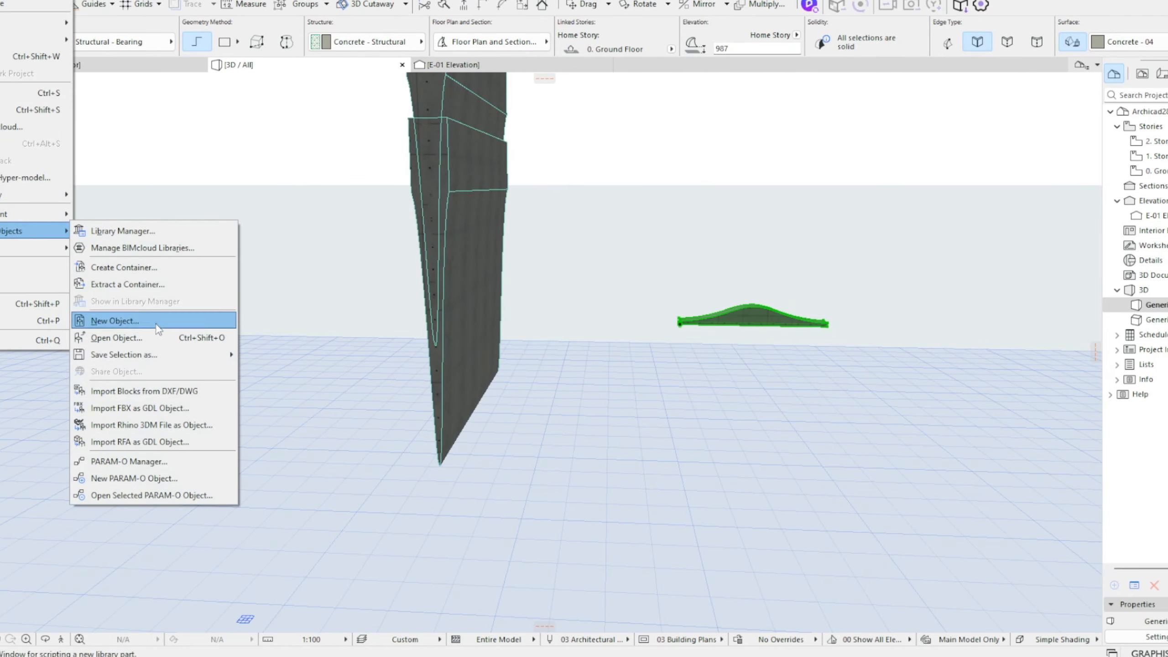
mouse_move(146, 358)
left_click(323, 495)
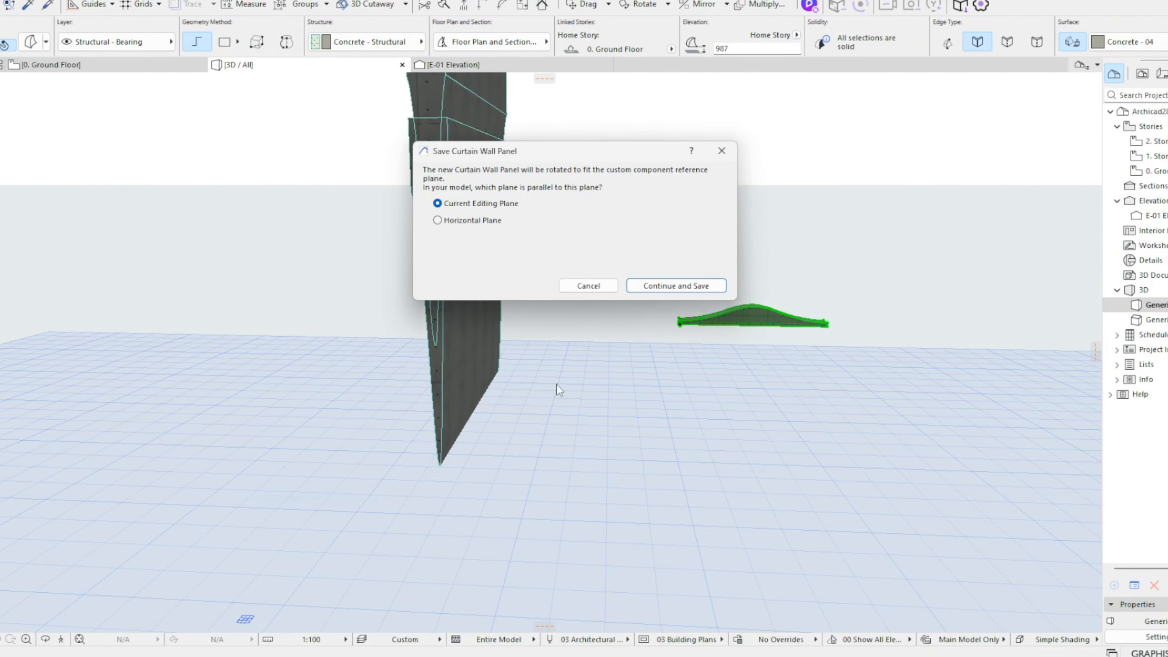
left_click(684, 288)
left_click(588, 380)
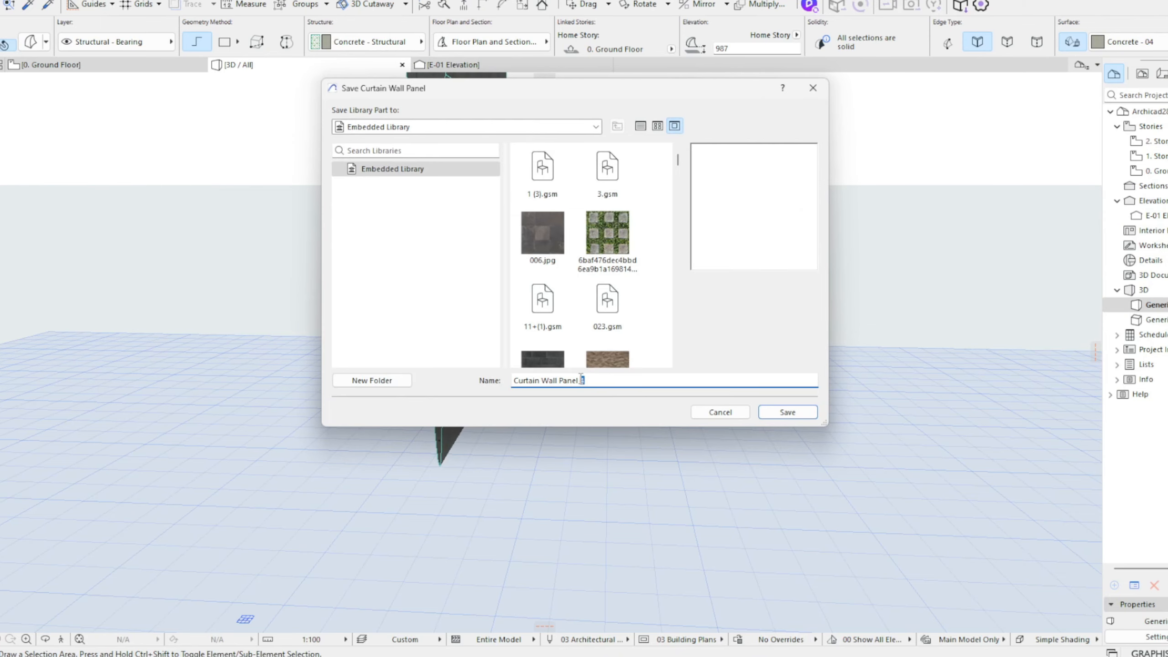
left_click(784, 406)
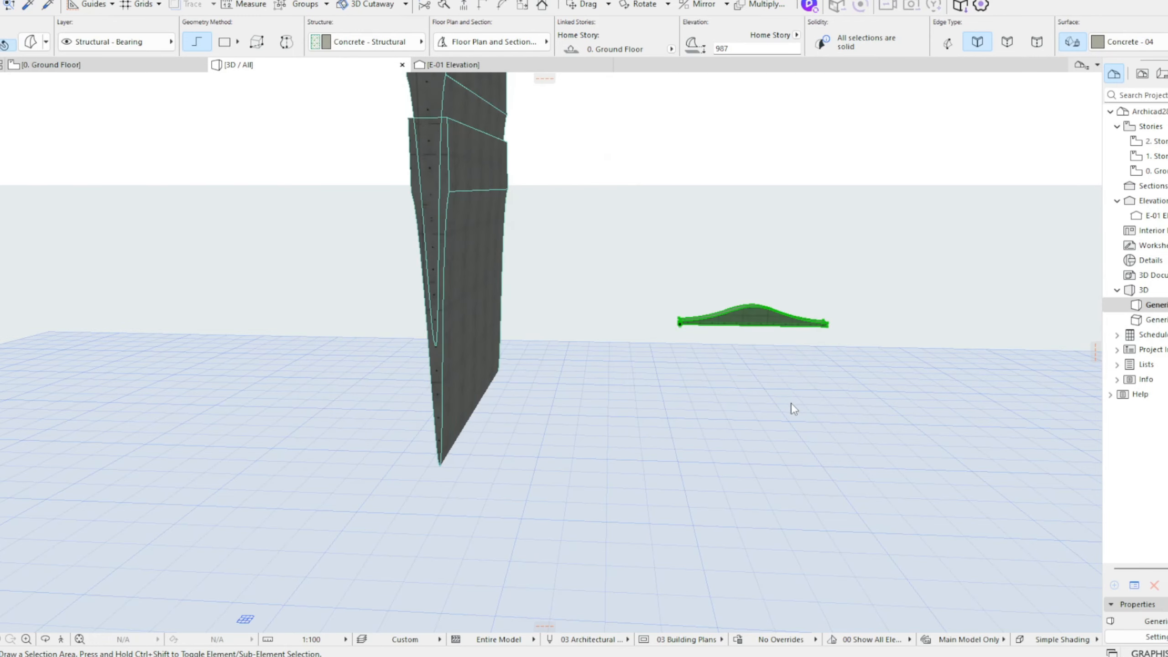
key("Return")
Step: Assign Curtain Wall Panel 6 to the Main Panel class of both curtain walls
left_click(515, 366)
left_click_drag(585, 466, 423, 217)
middle_click_drag(511, 265, 639, 283, "shift")
key("ctrl+t")
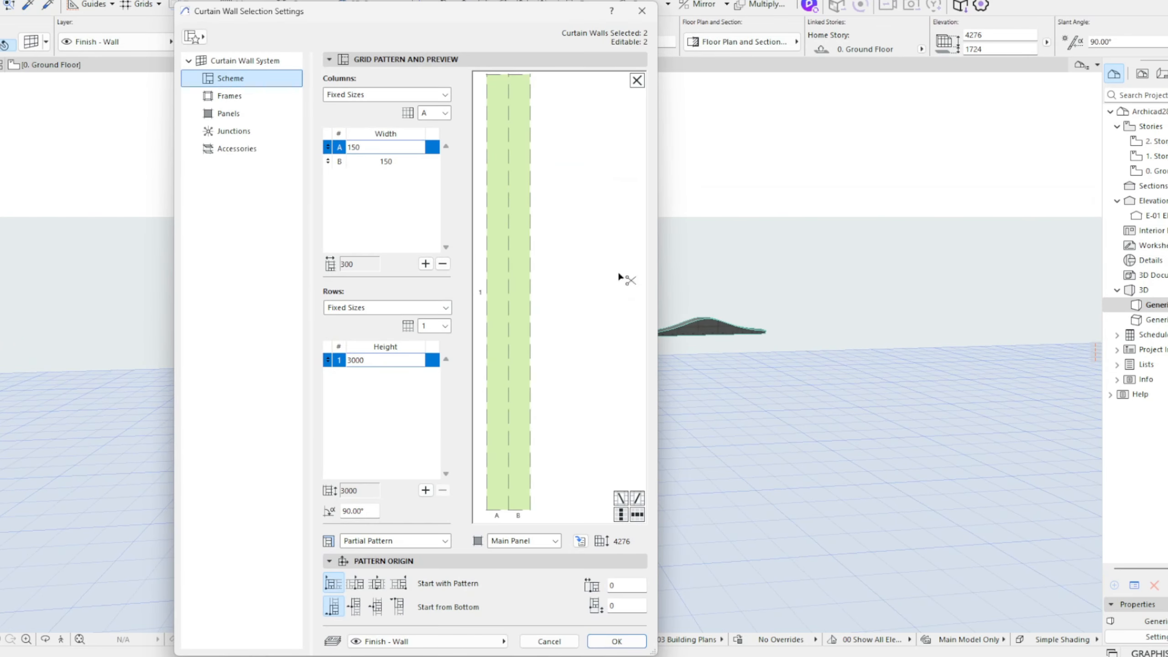
left_click(269, 96)
left_click(267, 115)
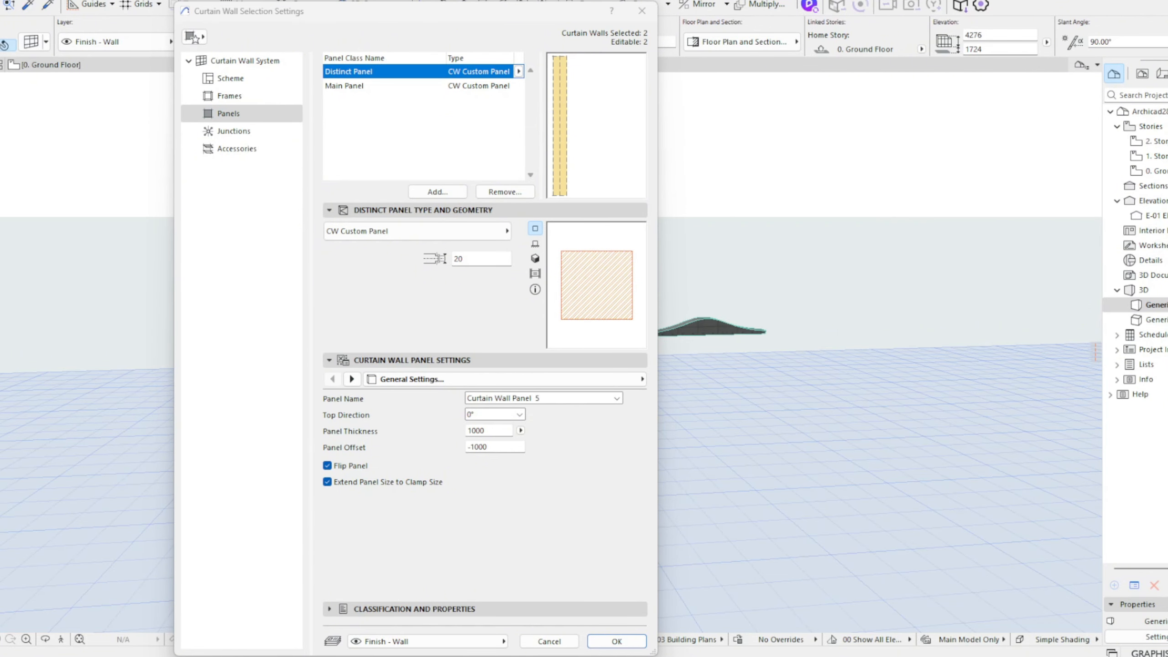
left_click(478, 86)
left_click(550, 397)
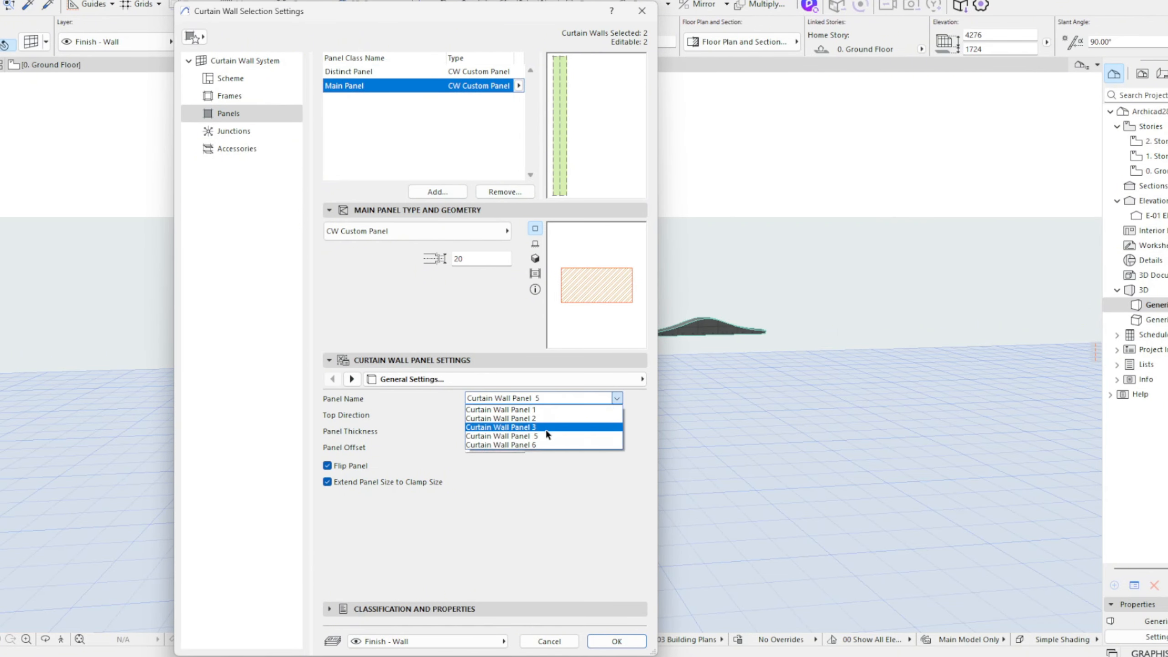
left_click(546, 445)
left_click(631, 642)
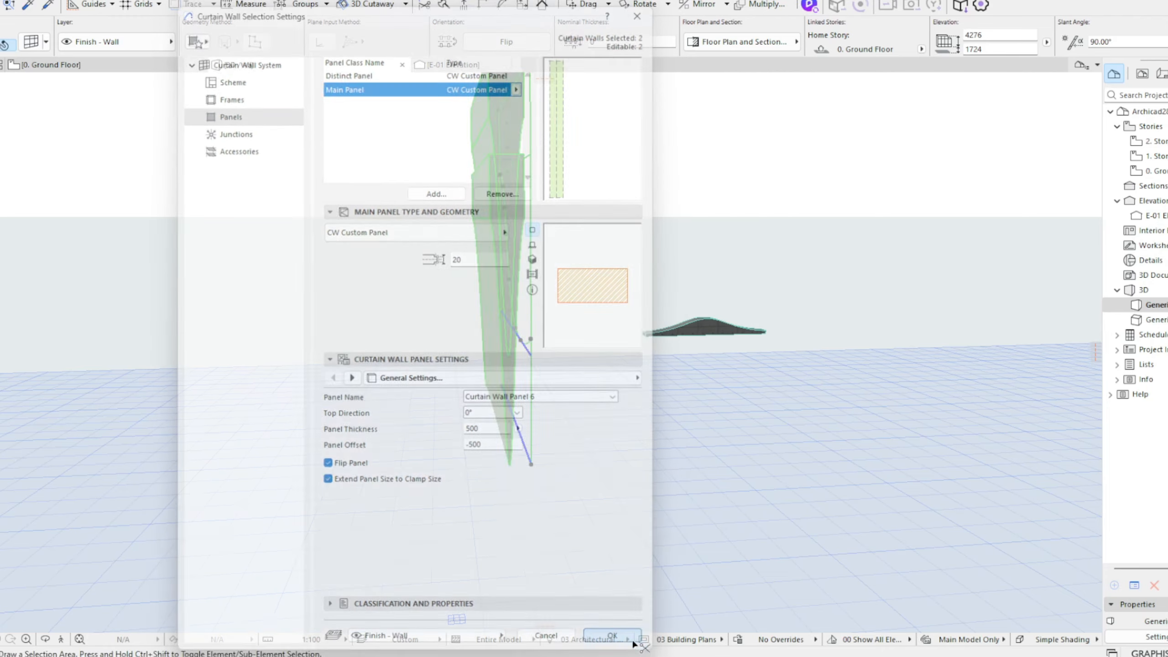
Step: In the scheme of both curtain walls, set the outer vertical grid line of the pattern to Division
middle_click_drag(619, 416, 635, 286, "shift")
key("ctrl+t")
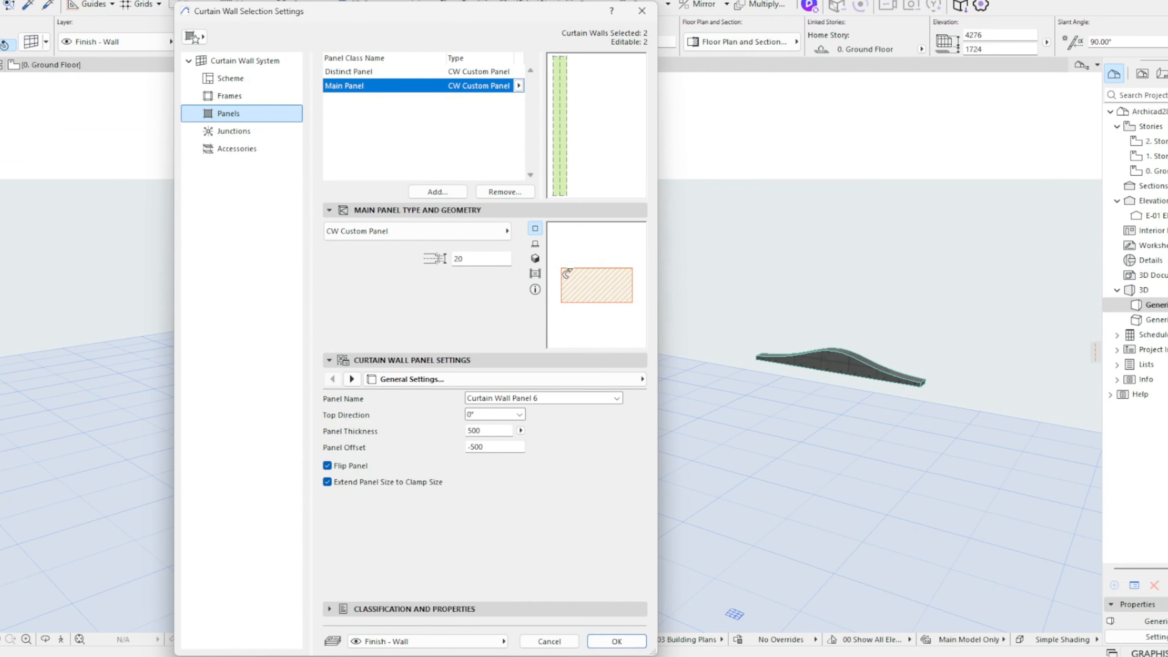
left_click(240, 64)
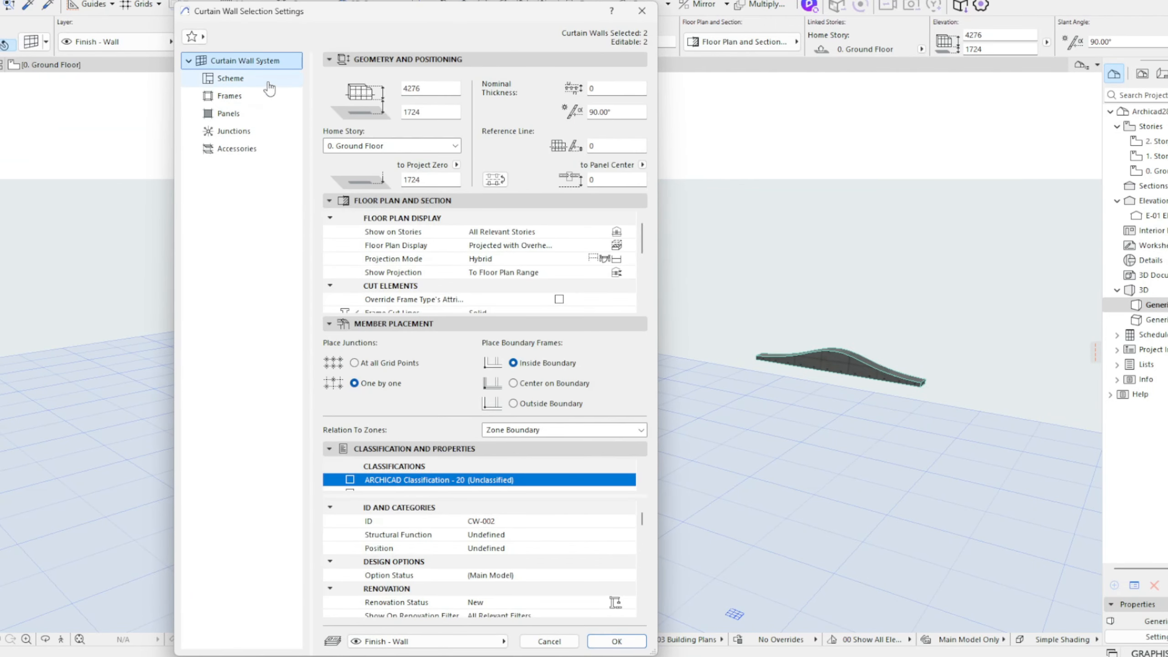
left_click(267, 83)
left_click(386, 161)
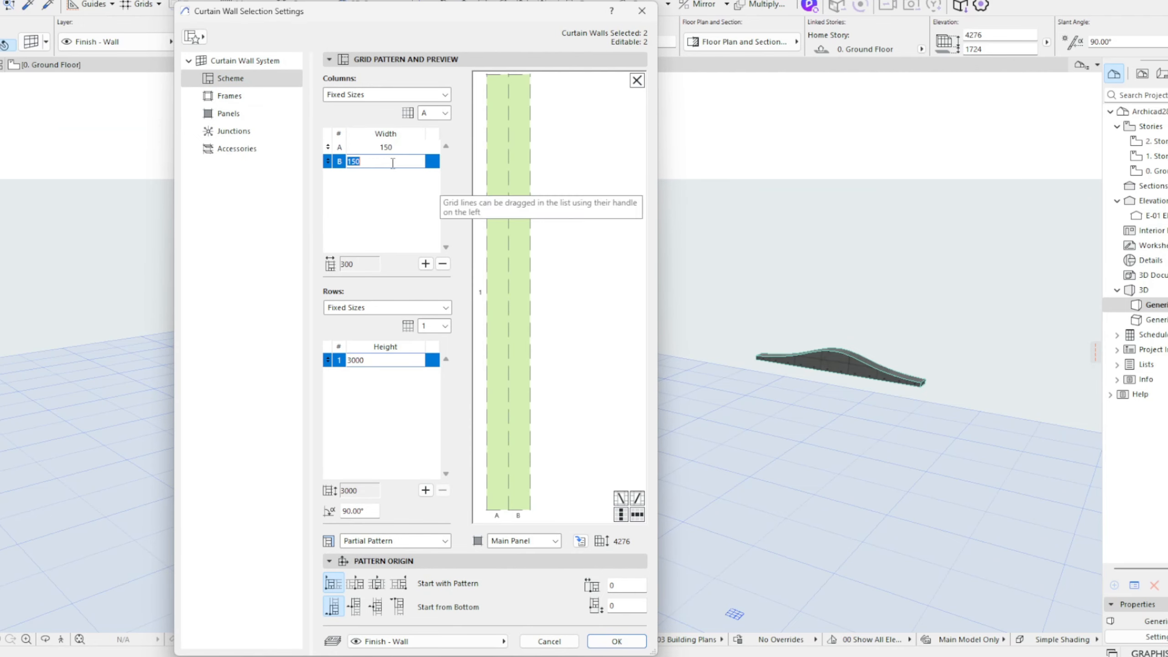
left_click(521, 482)
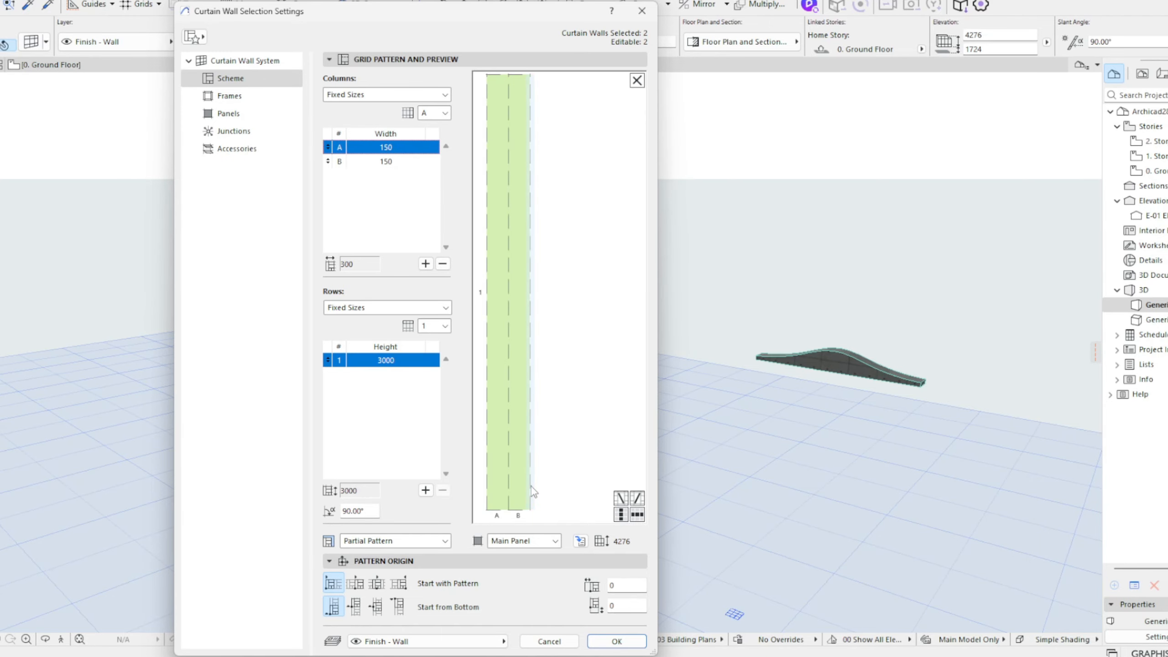
left_click(488, 486)
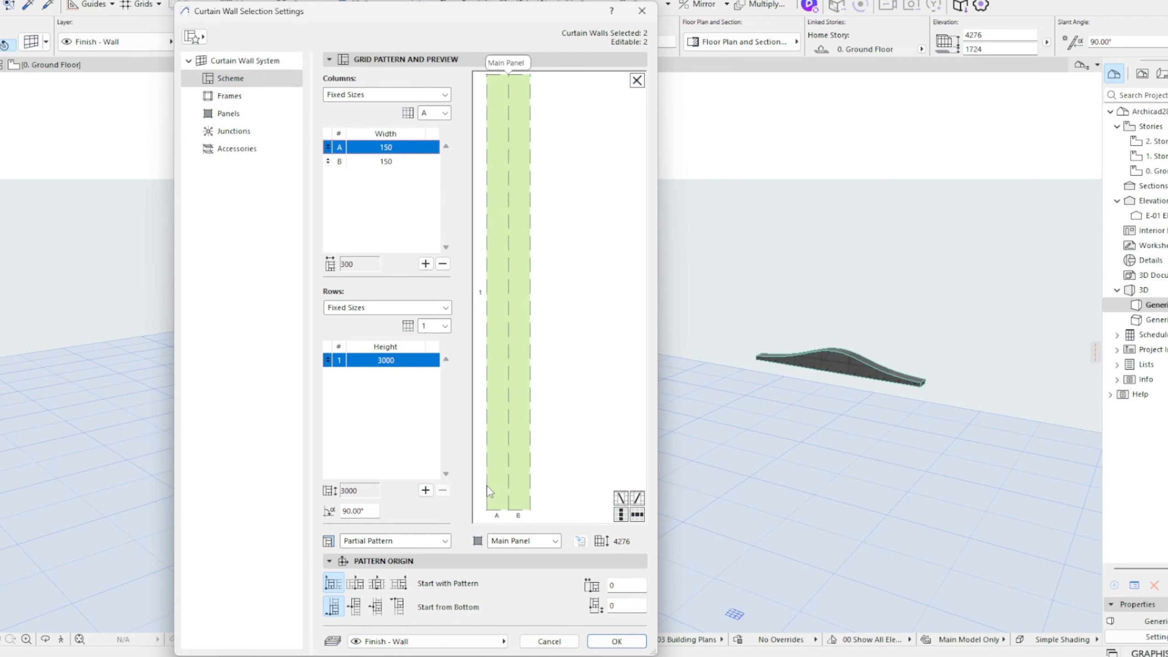
left_click(528, 488)
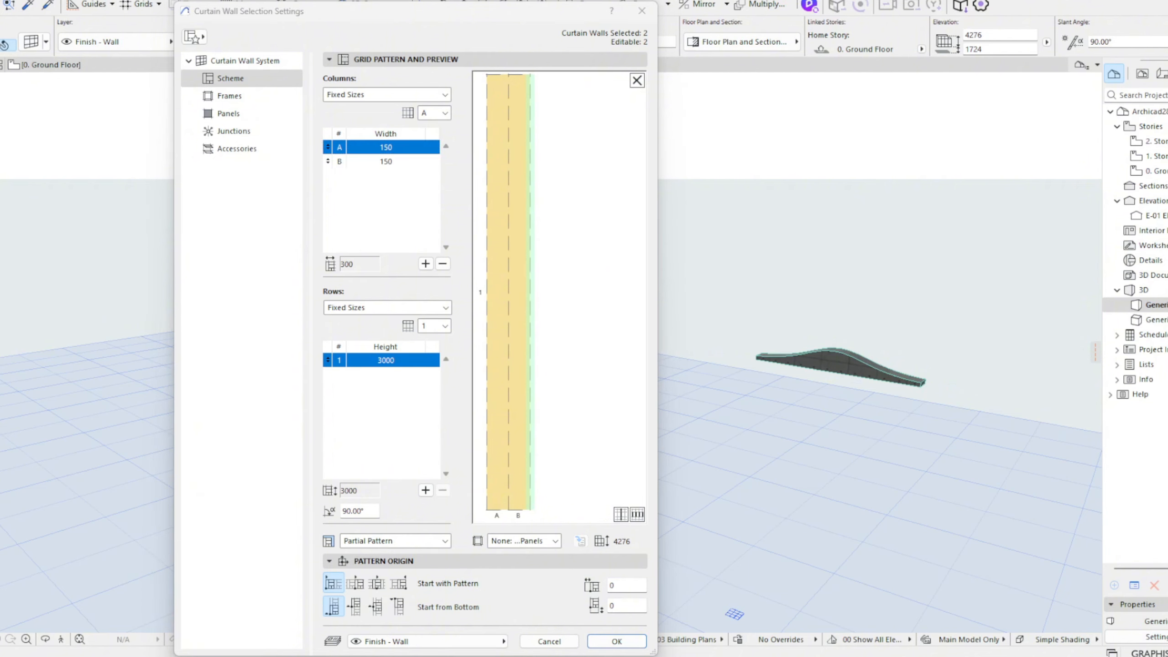
left_click(555, 540)
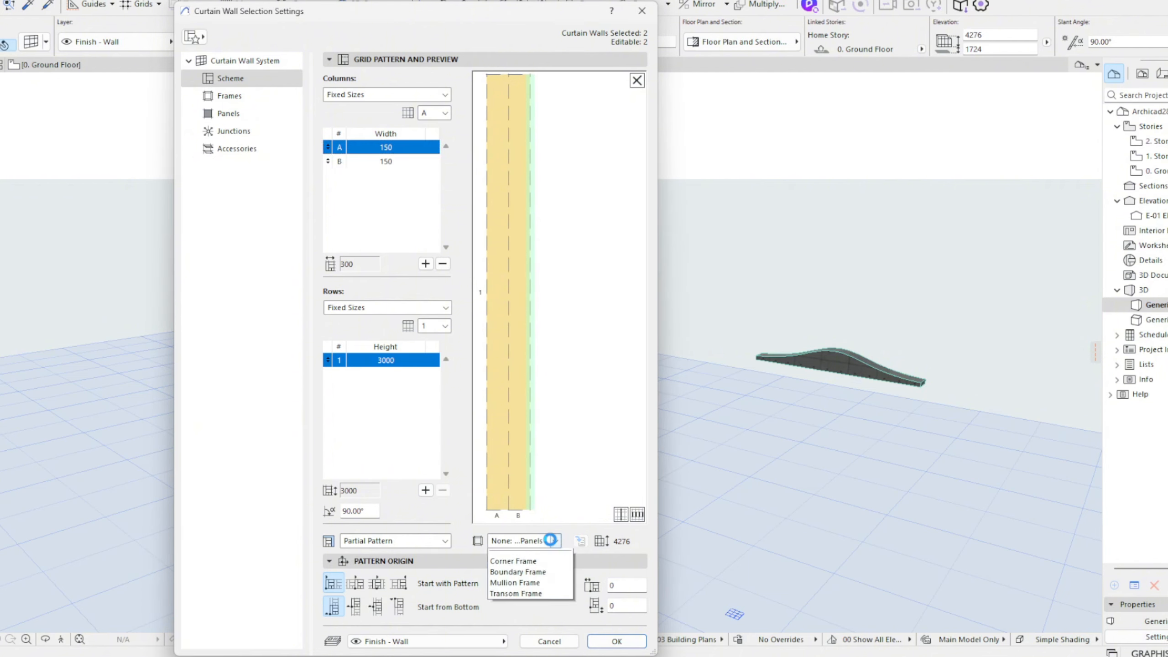
left_click(515, 553)
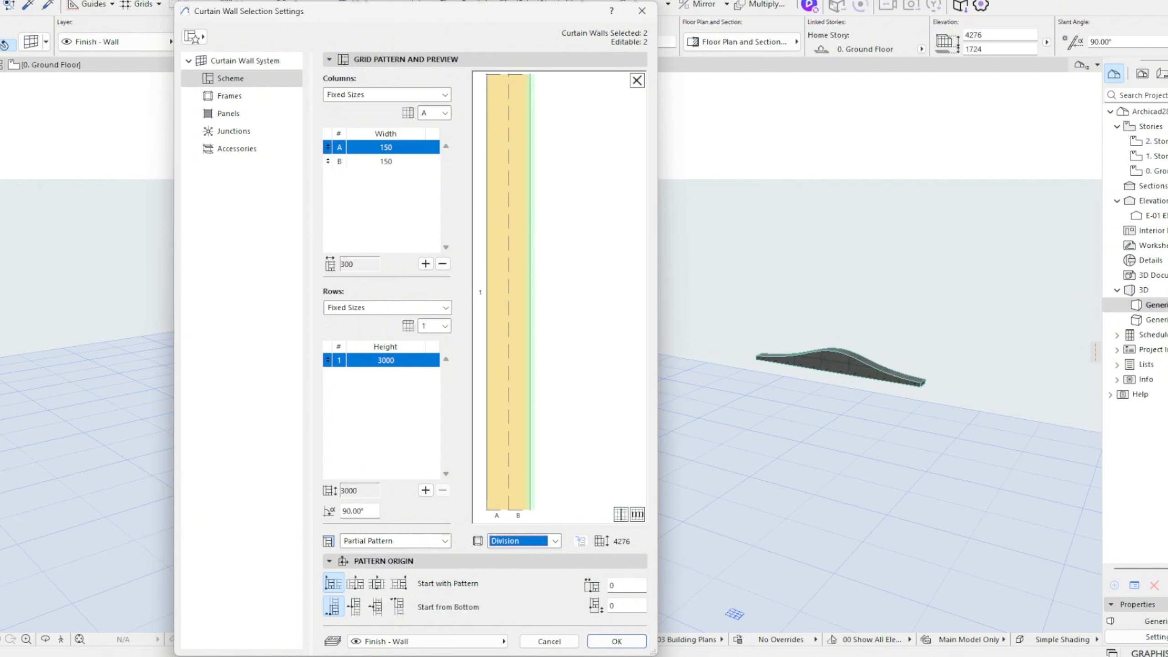
Step: Set the horizontal boundary line and the vertical line between columns A and B of the pattern to Division
left_click(511, 473)
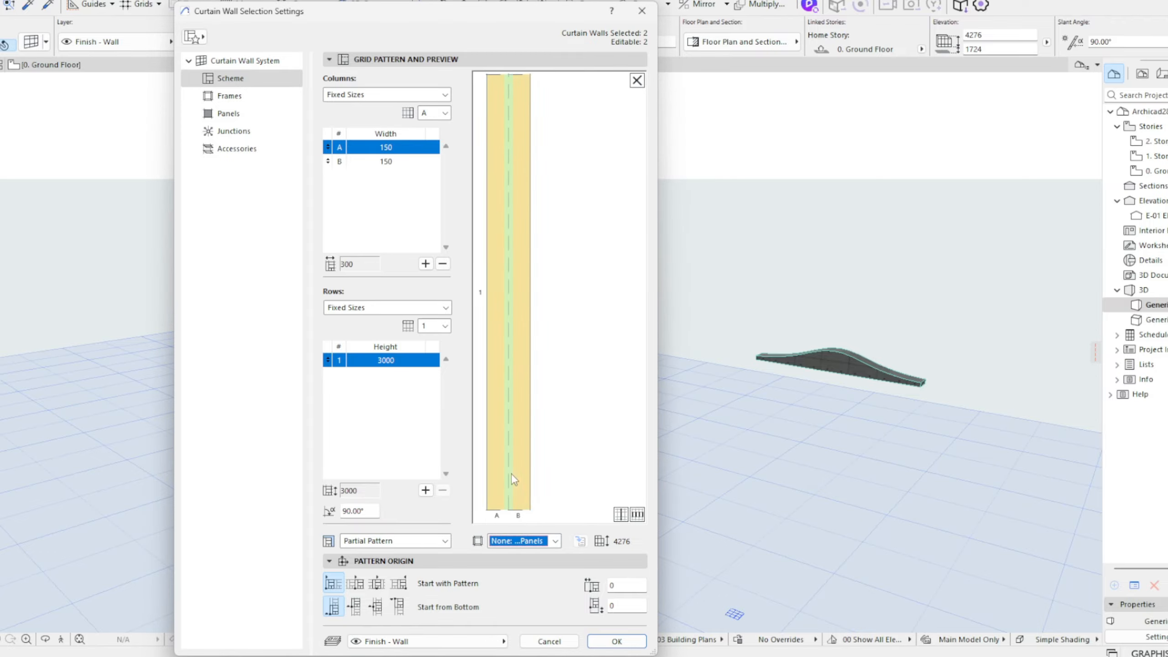
left_click(511, 74)
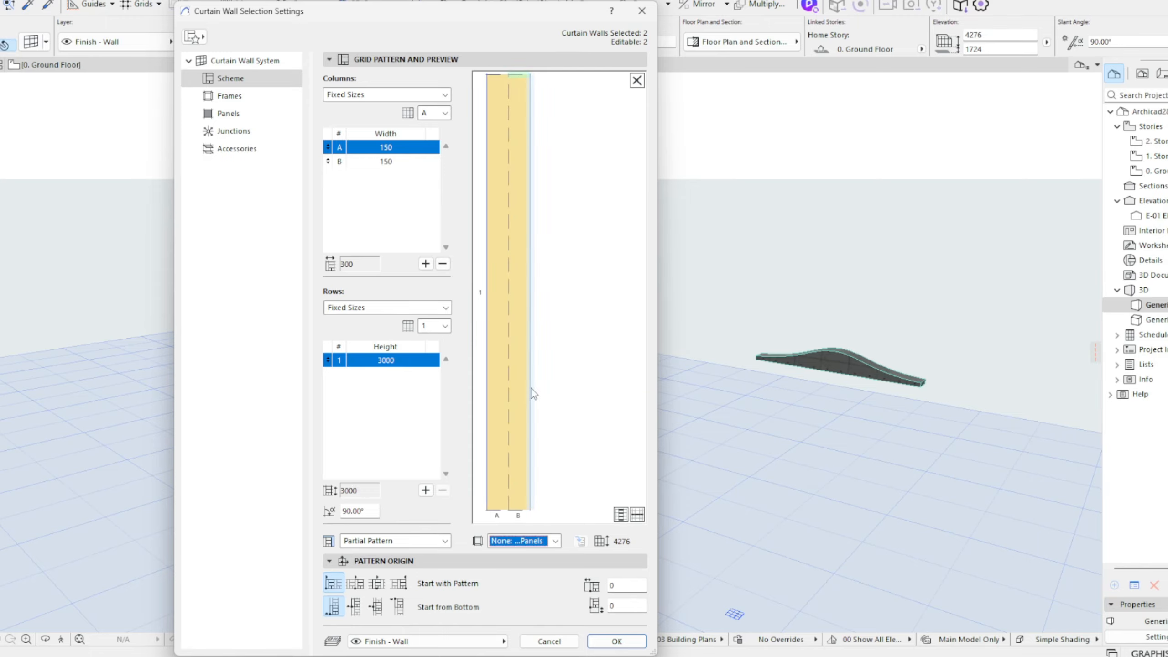
left_click(544, 542)
left_click(540, 565)
left_click(559, 406)
left_click(528, 427)
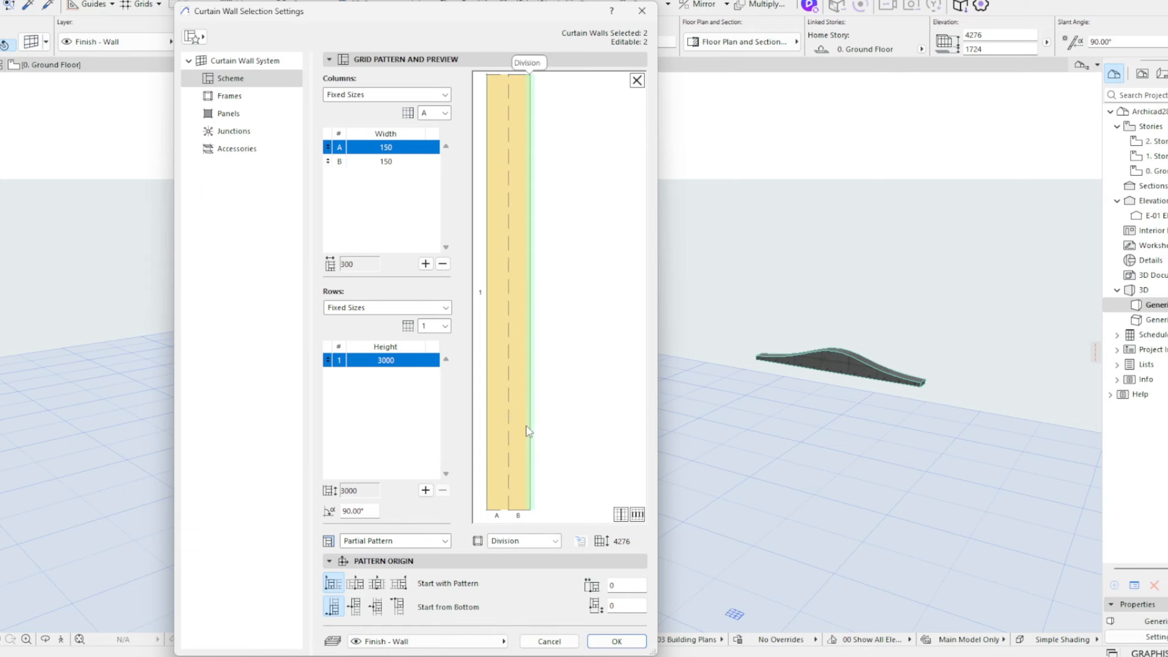
left_click(520, 434)
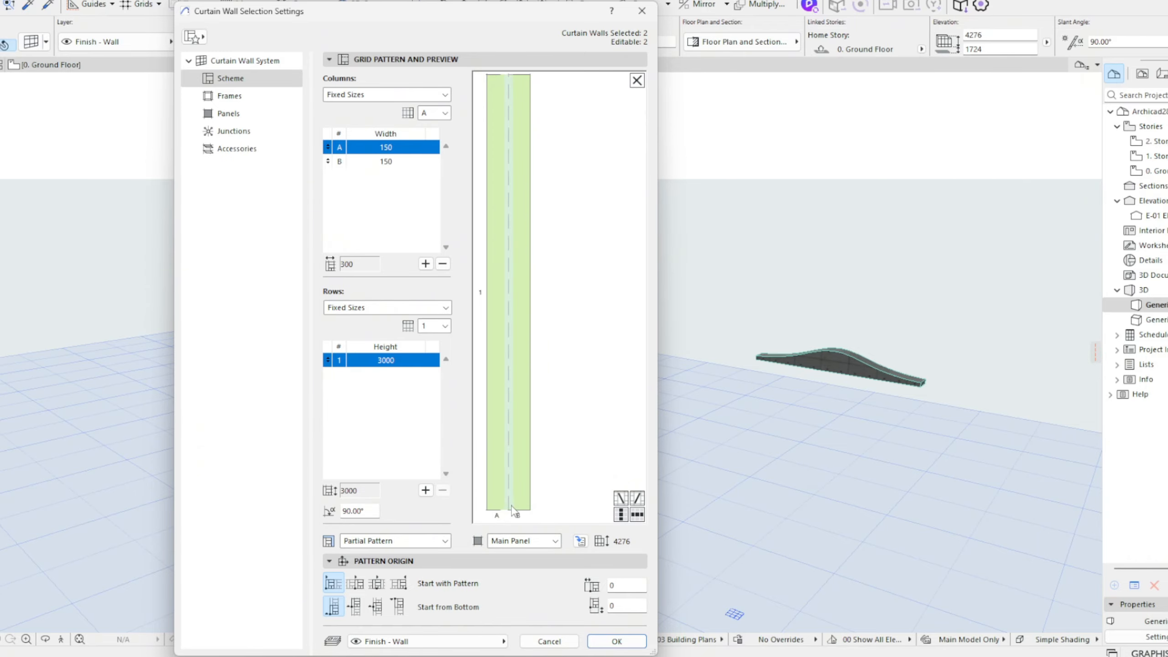
left_click(525, 540)
left_click(531, 564)
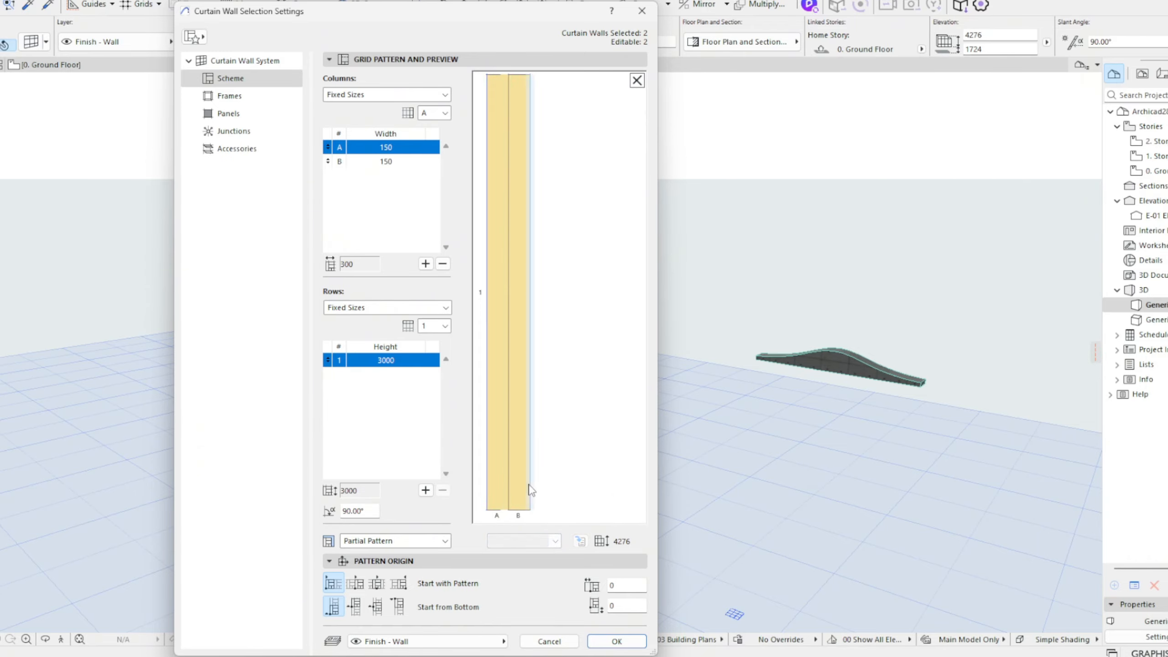
Step: Set the column B cell of the pattern to Deleted Panel and apply the settings to both curtain walls
left_click(524, 496)
left_click(524, 561)
left_click(526, 540)
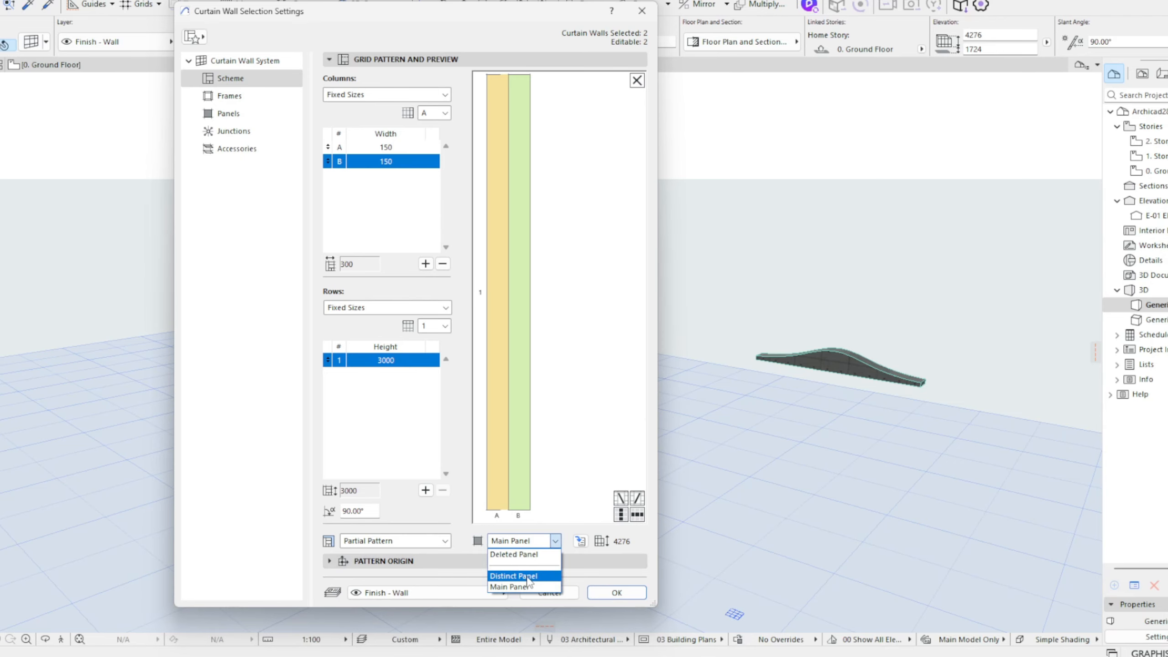
left_click(525, 556)
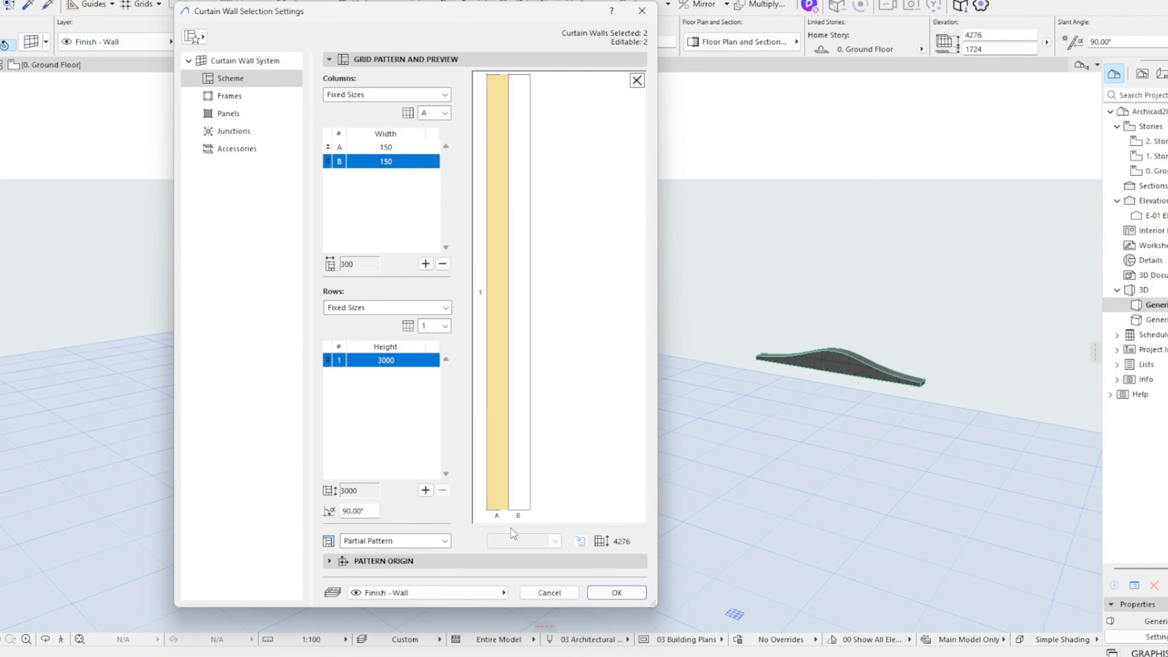
left_click(624, 590)
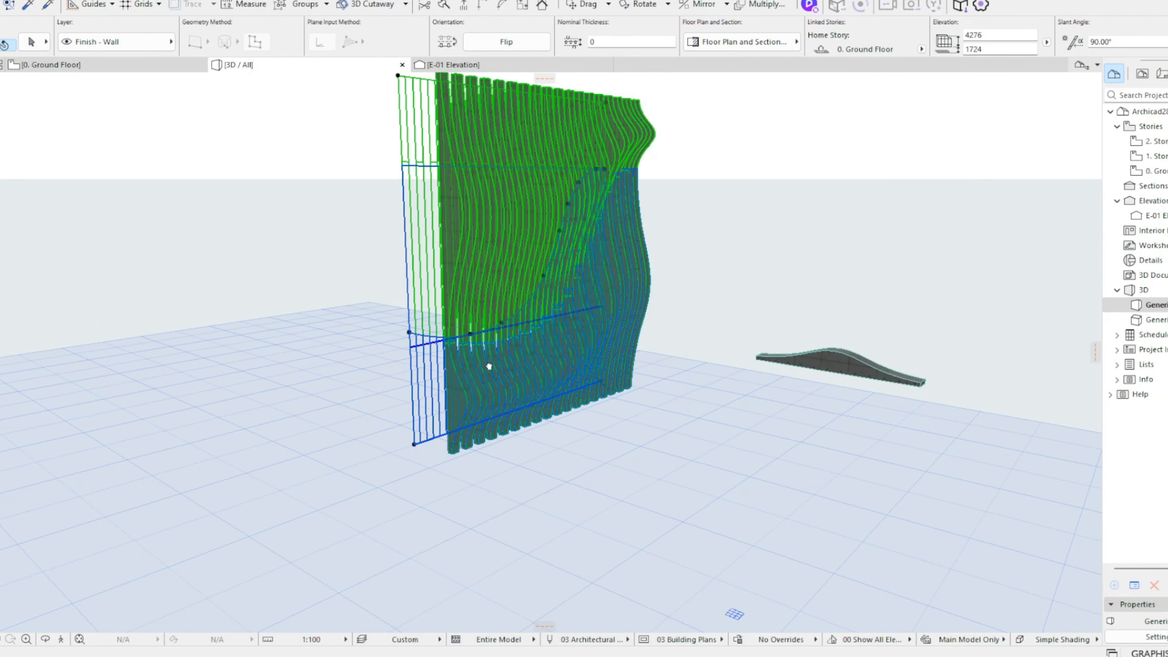
Step: Delete the horizontal curved fin morph beside the curtain walls
middle_click_drag(487, 367, 276, 351, "shift")
left_click_drag(955, 360, 826, 483)
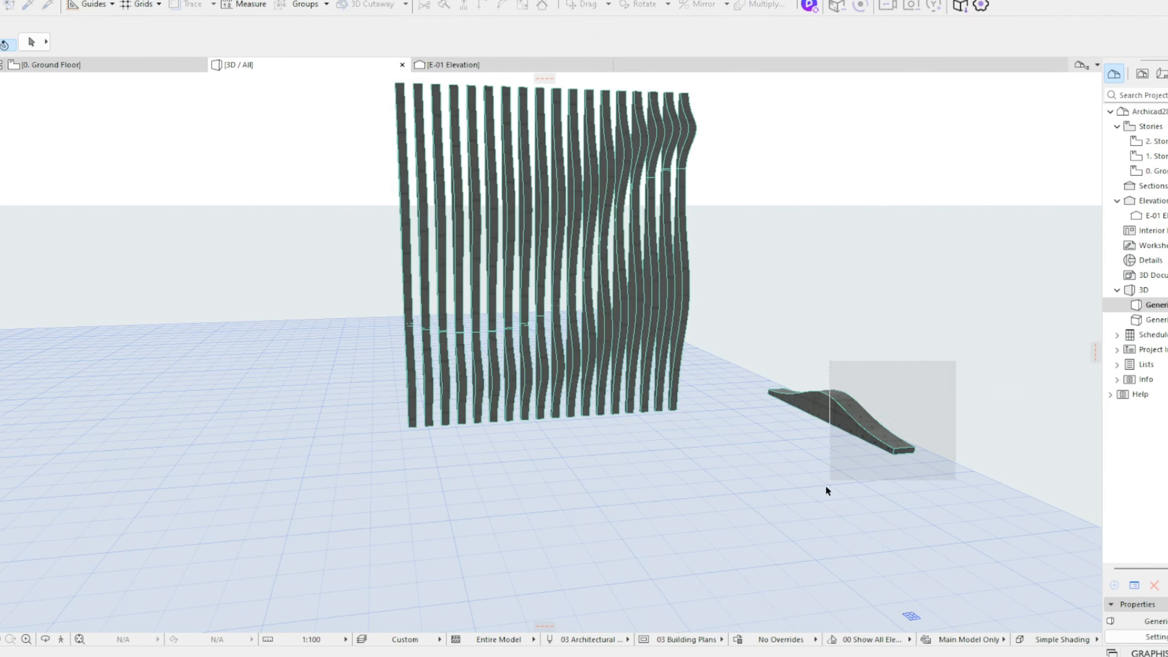
key("Delete")
scroll(609, 293, "down", 4)
middle_click_drag(611, 294, 682, 331, "shift")
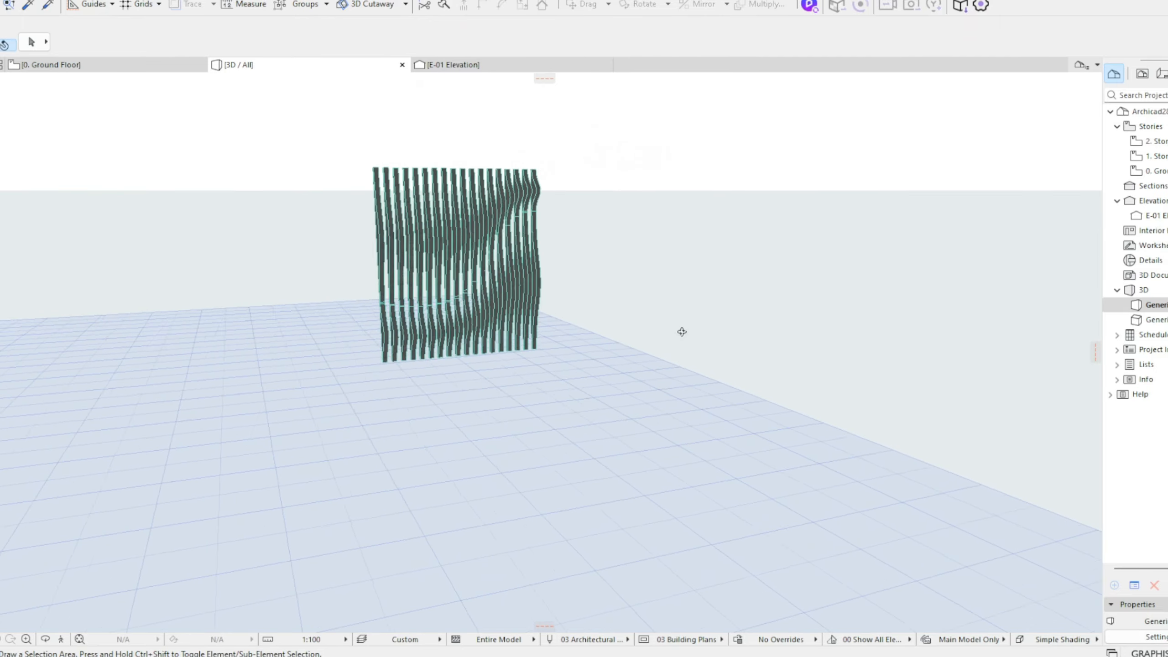
Step: In the E-01 Elevation, set the scheme row height of both curtain walls to 6000
left_click(126, 65)
left_click(453, 65)
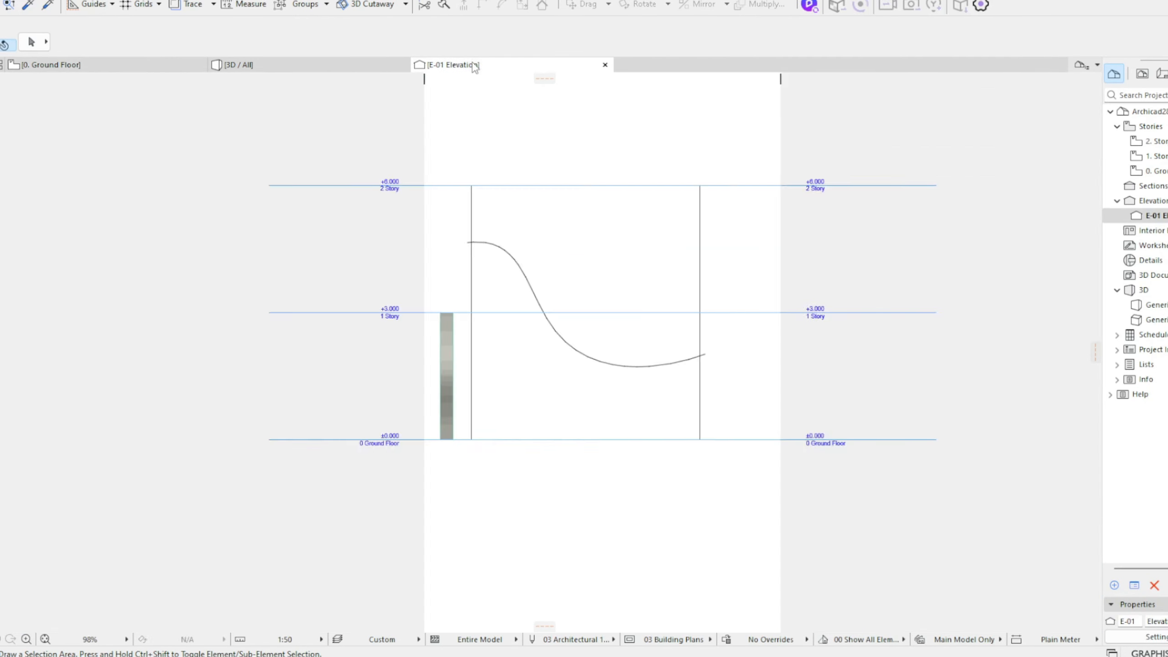
scroll(551, 275, "down", 4)
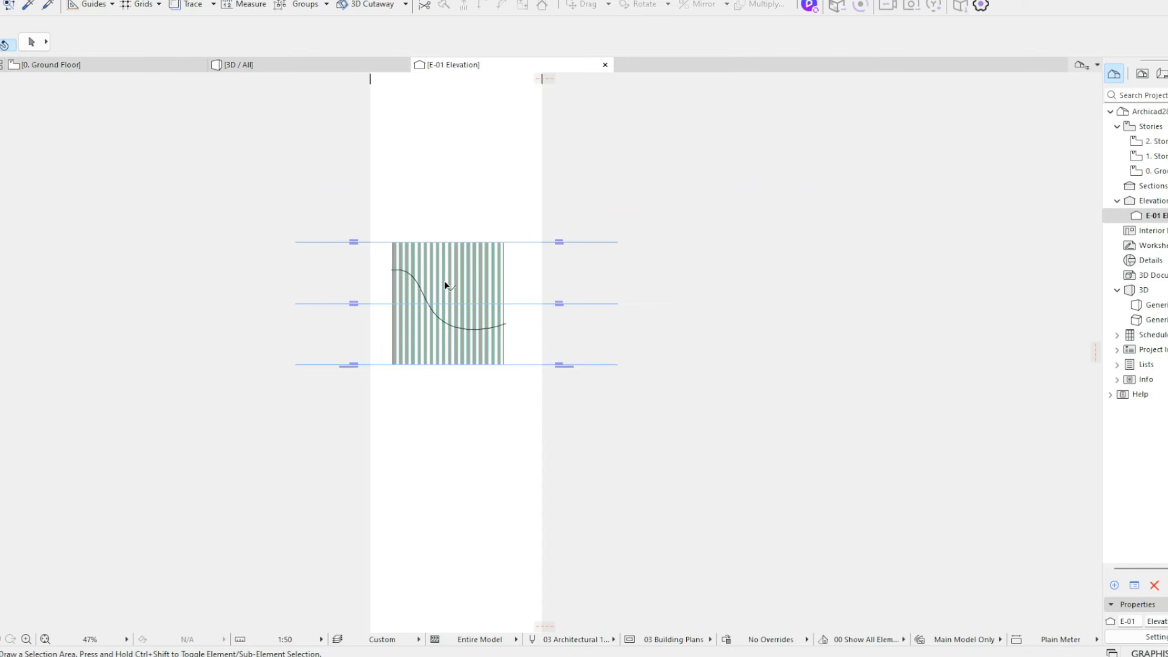
left_click(470, 285)
double_click(458, 350)
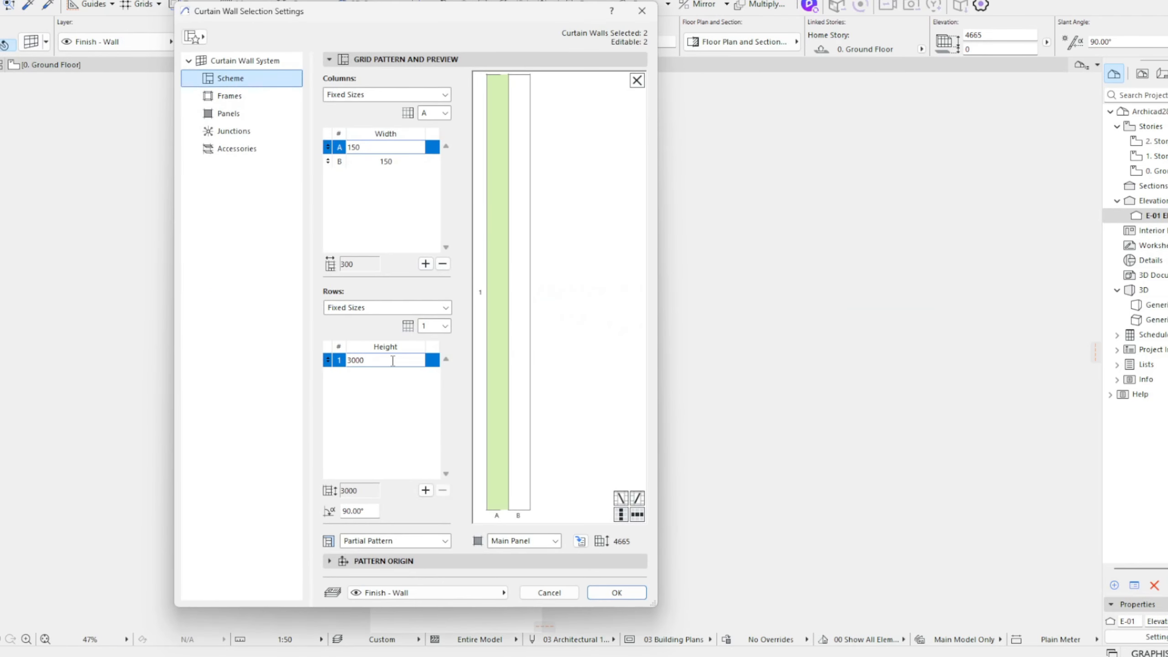
left_click_drag(392, 361, 351, 359)
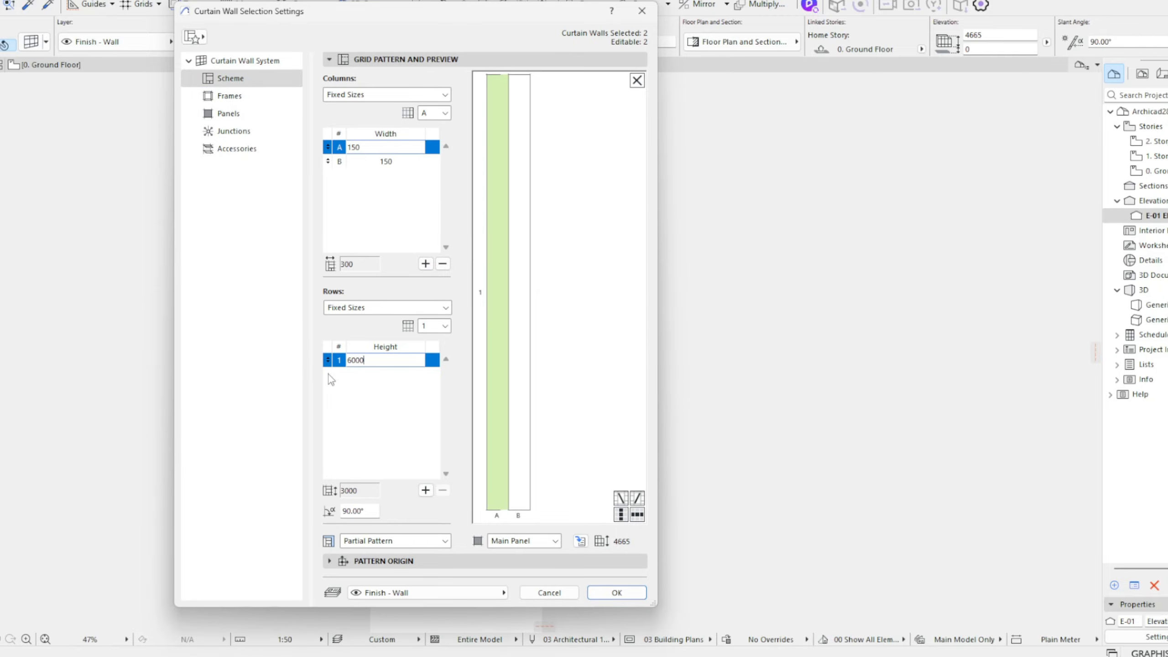
type("6000")
key("Return")
Step: Inspect the fin facade in 3D and review the scheme, frame, panel, accessory and junction settings of both curtain walls
left_click(314, 65)
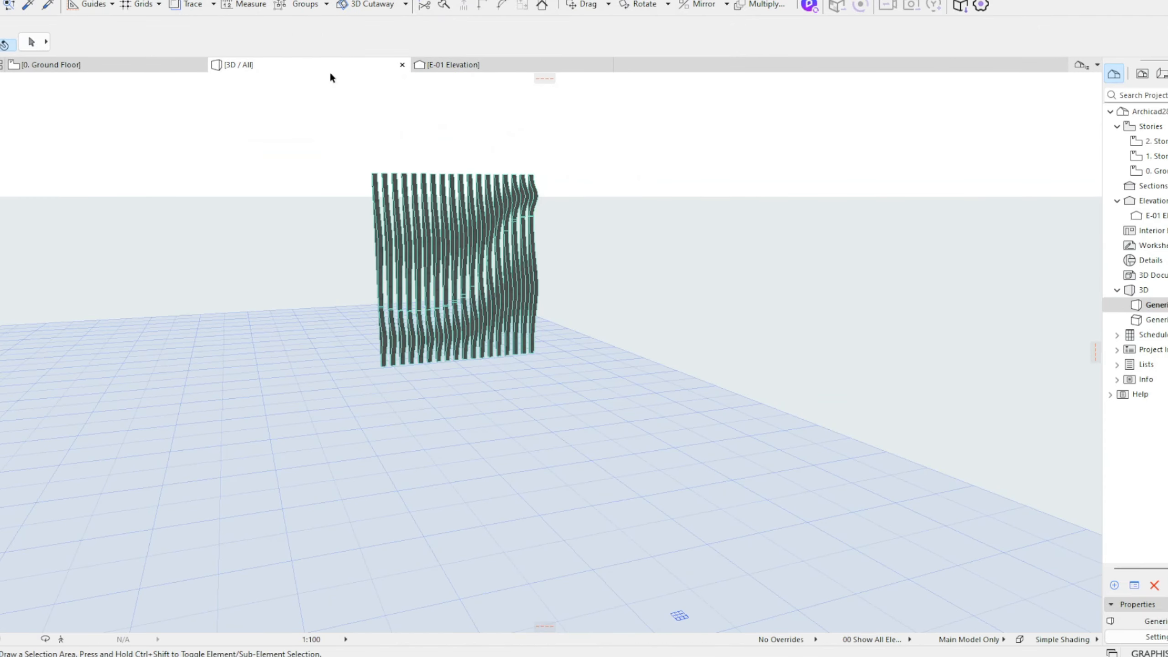
middle_click_drag(519, 304, 555, 316, "shift")
scroll(372, 309, "up", 3)
middle_click_drag(363, 285, 618, 222, "shift")
left_click(569, 234)
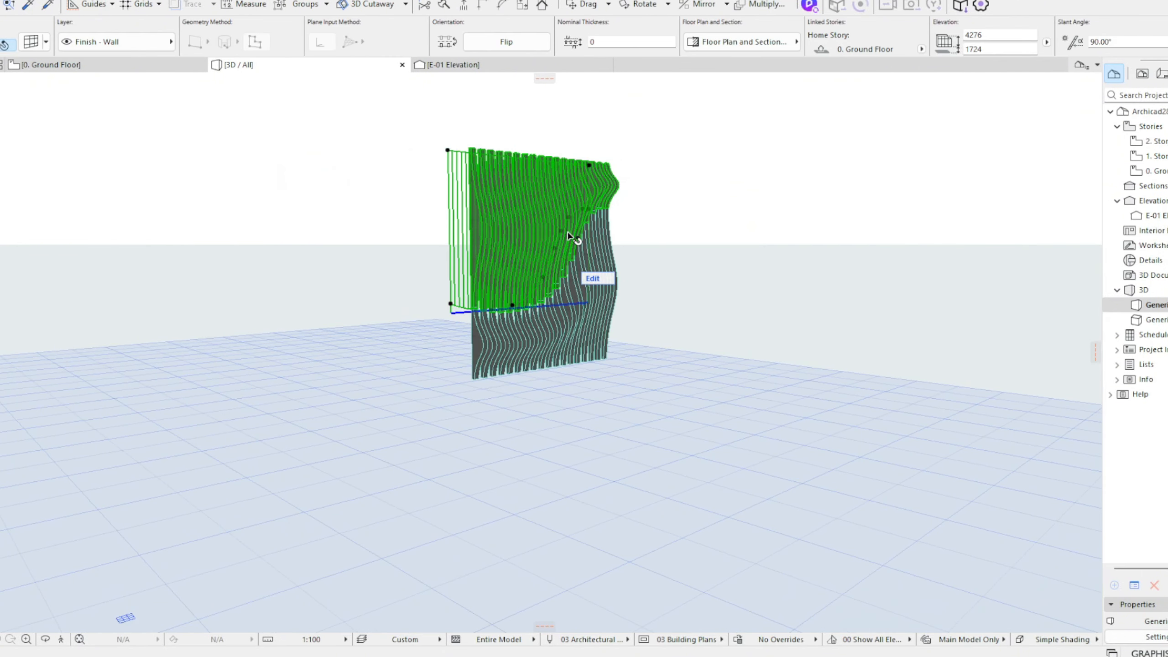
left_click(586, 334, "shift")
key("ctrl+t")
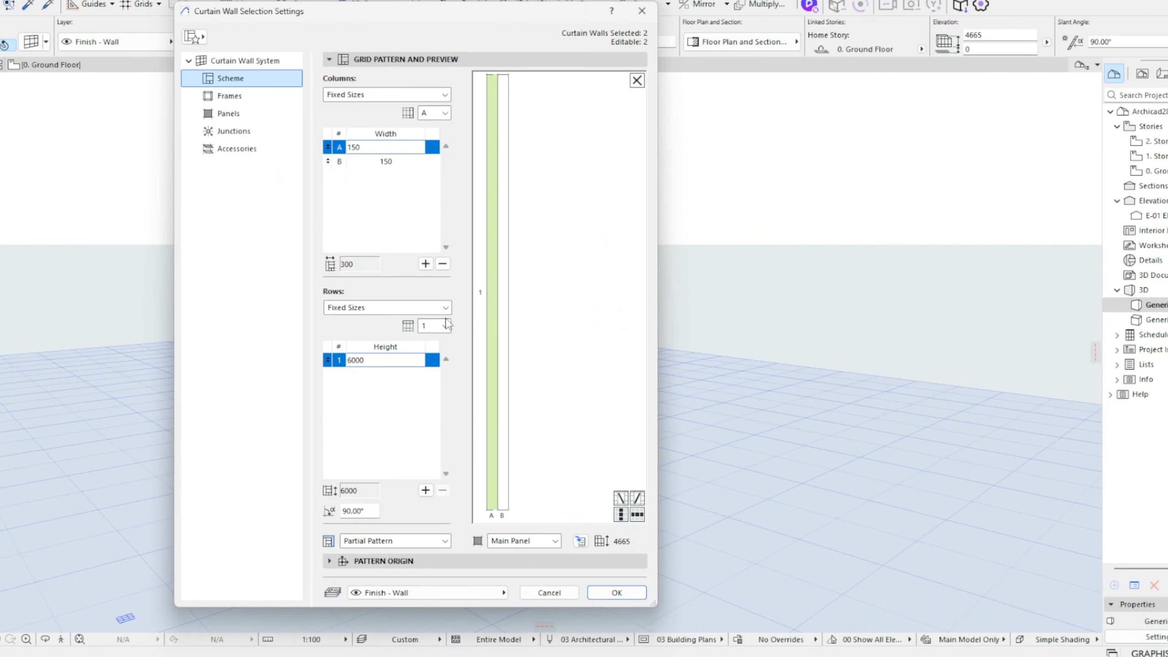
left_click(259, 98)
left_click(256, 113)
left_click(252, 149)
left_click(253, 131)
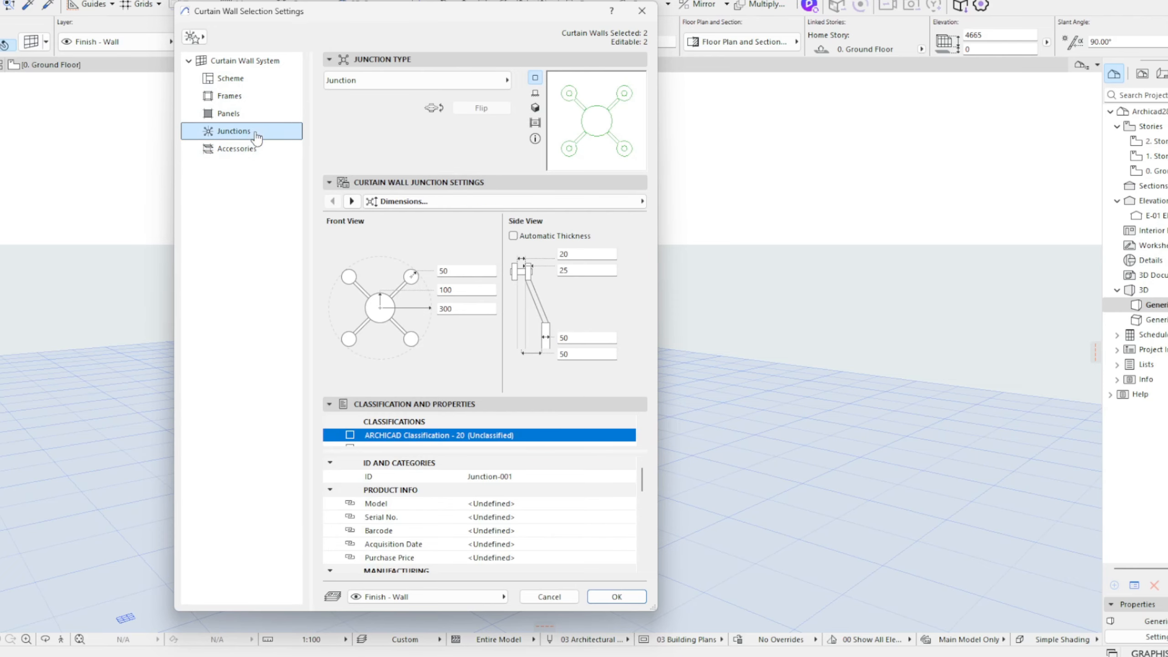
key("Escape")
key("Escape")
middle_click_drag(490, 386, 702, 317, "shift")
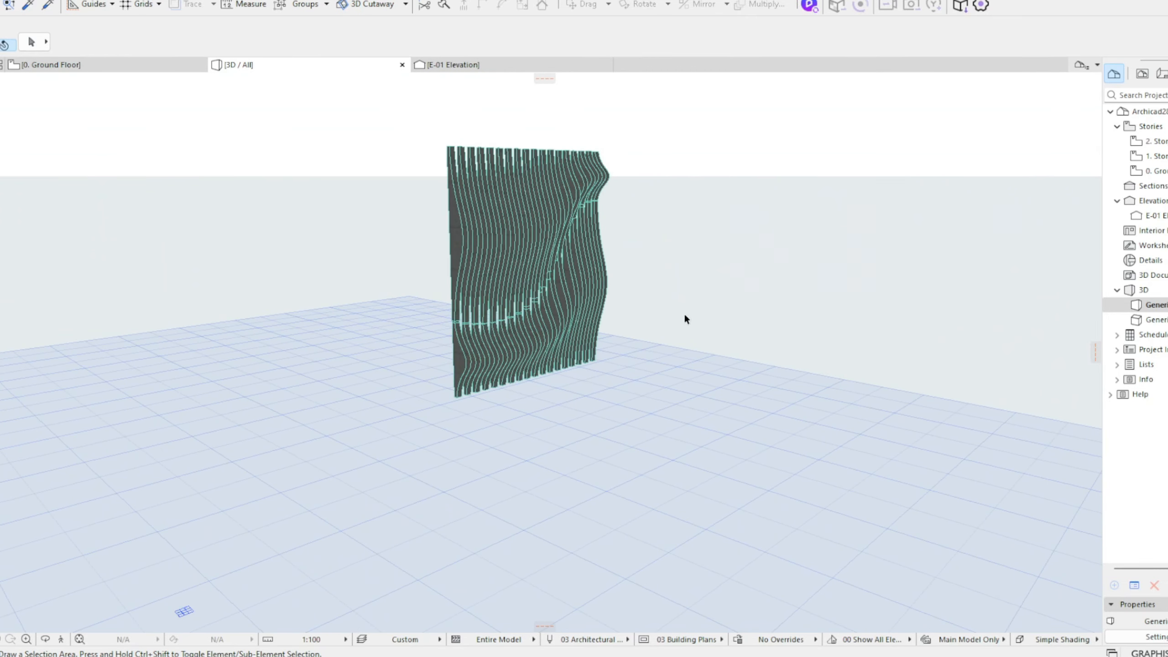